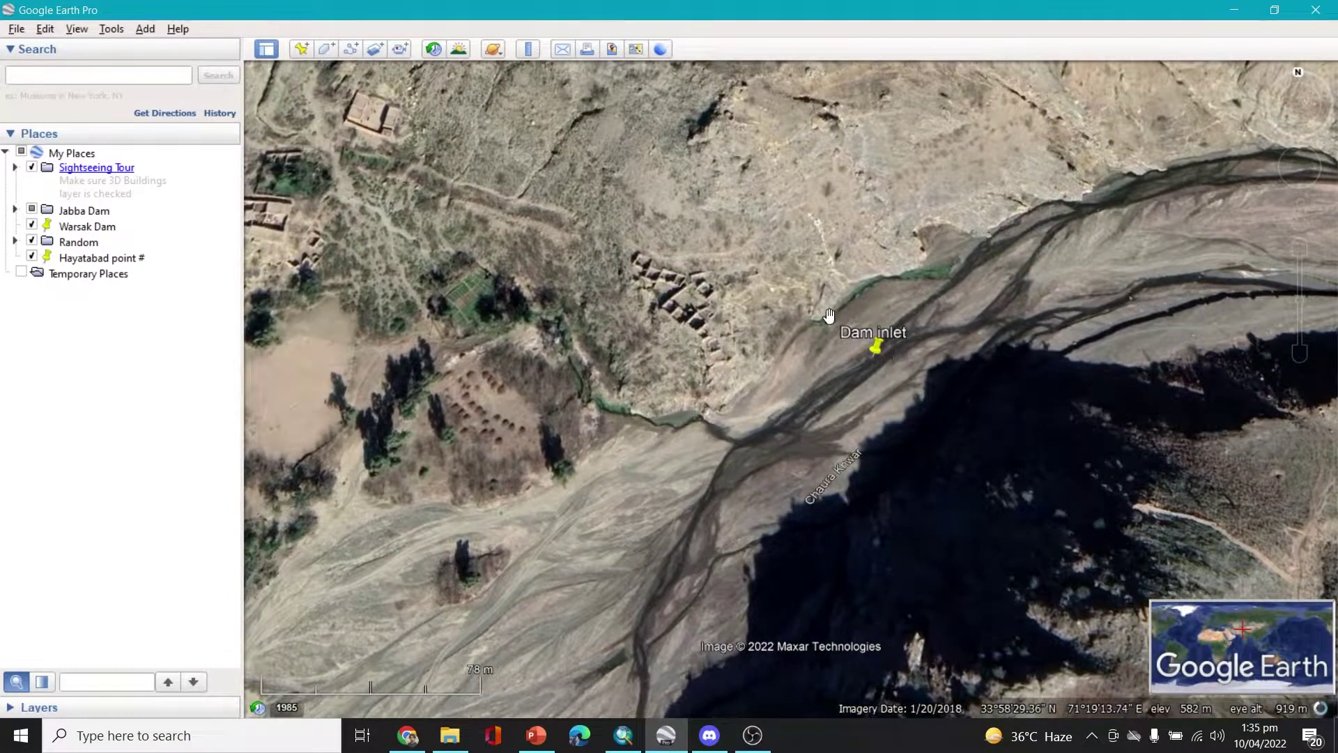
Start a new placemark at the Dam inlet close-up in Google Earth Pro
click(302, 51)
Read the Dam inlet coordinates (33°58'29.33"N, 71°19'13.53"E) with a temporary placemark, then discard it
drag(792, 387, 876, 367)
click(325, 192)
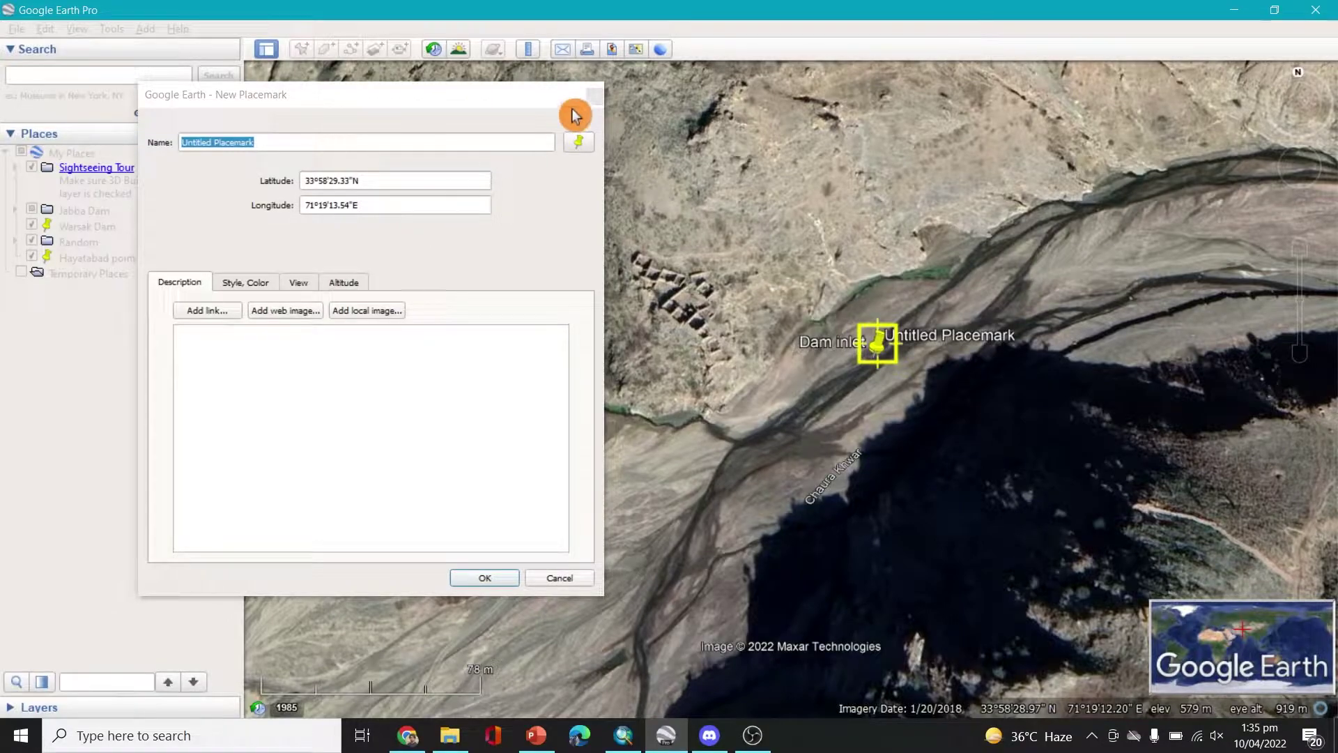
click(595, 96)
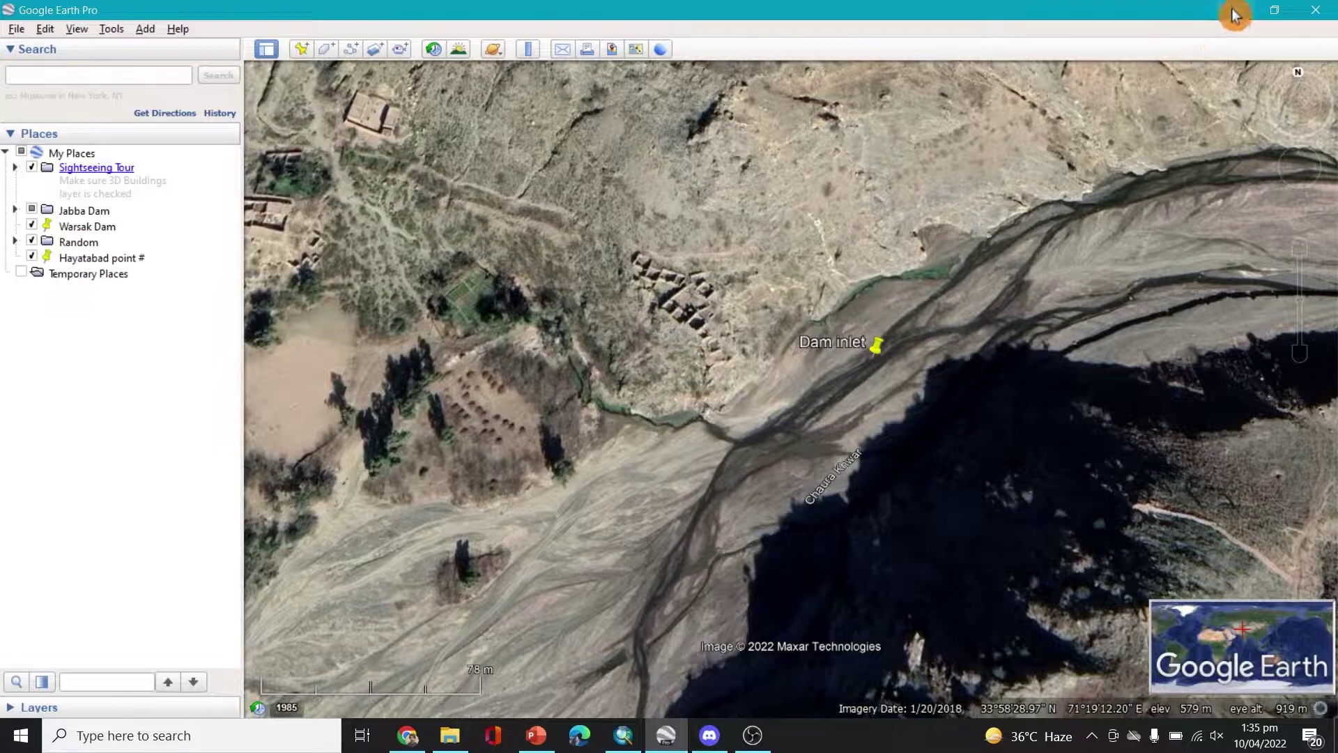
click(529, 743)
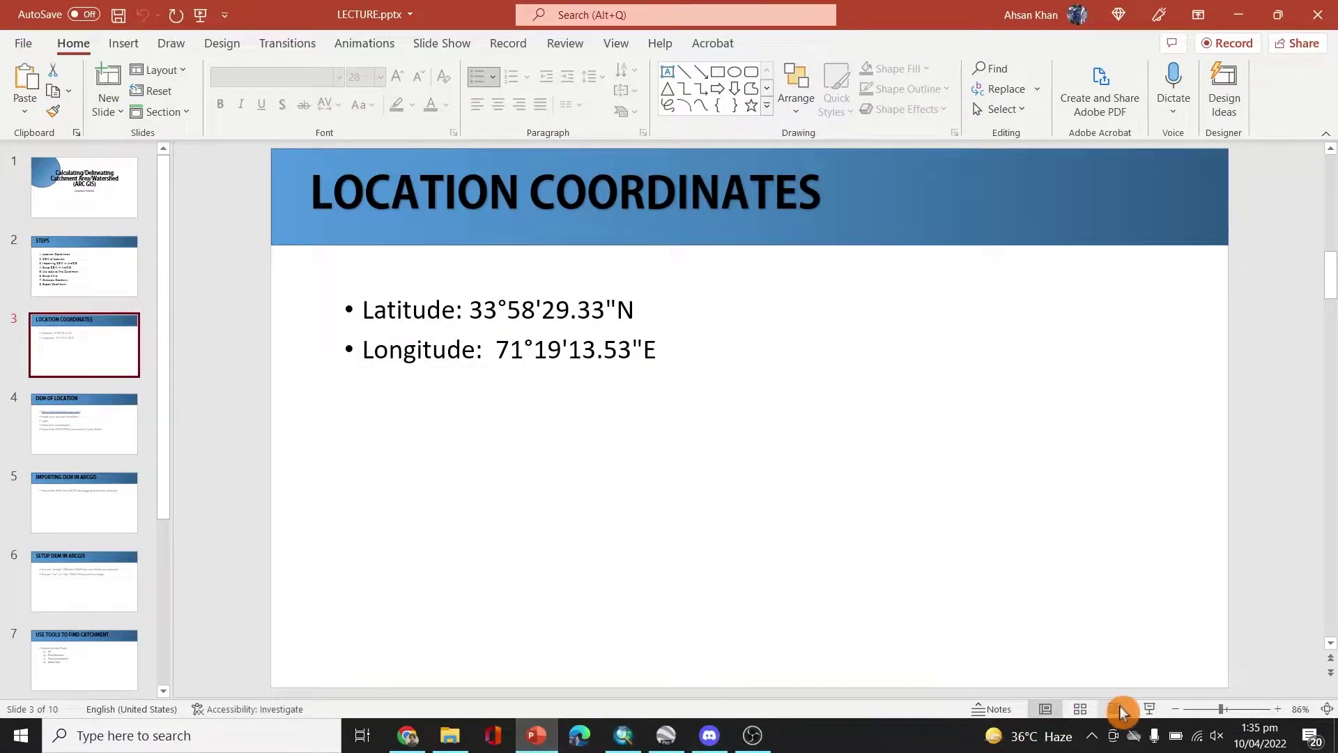
Present the lecture from the Location Coordinates slide and advance to the DEM of Location slide
click(1143, 705)
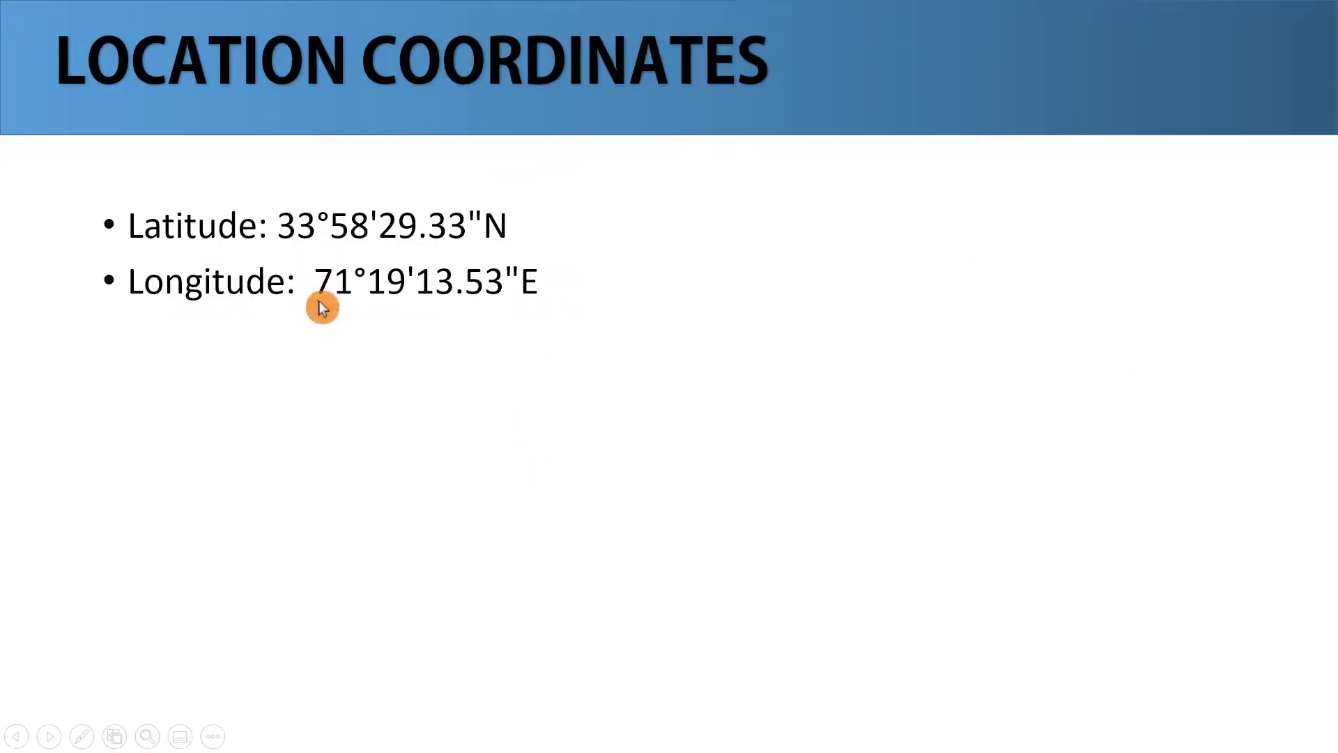
click(387, 446)
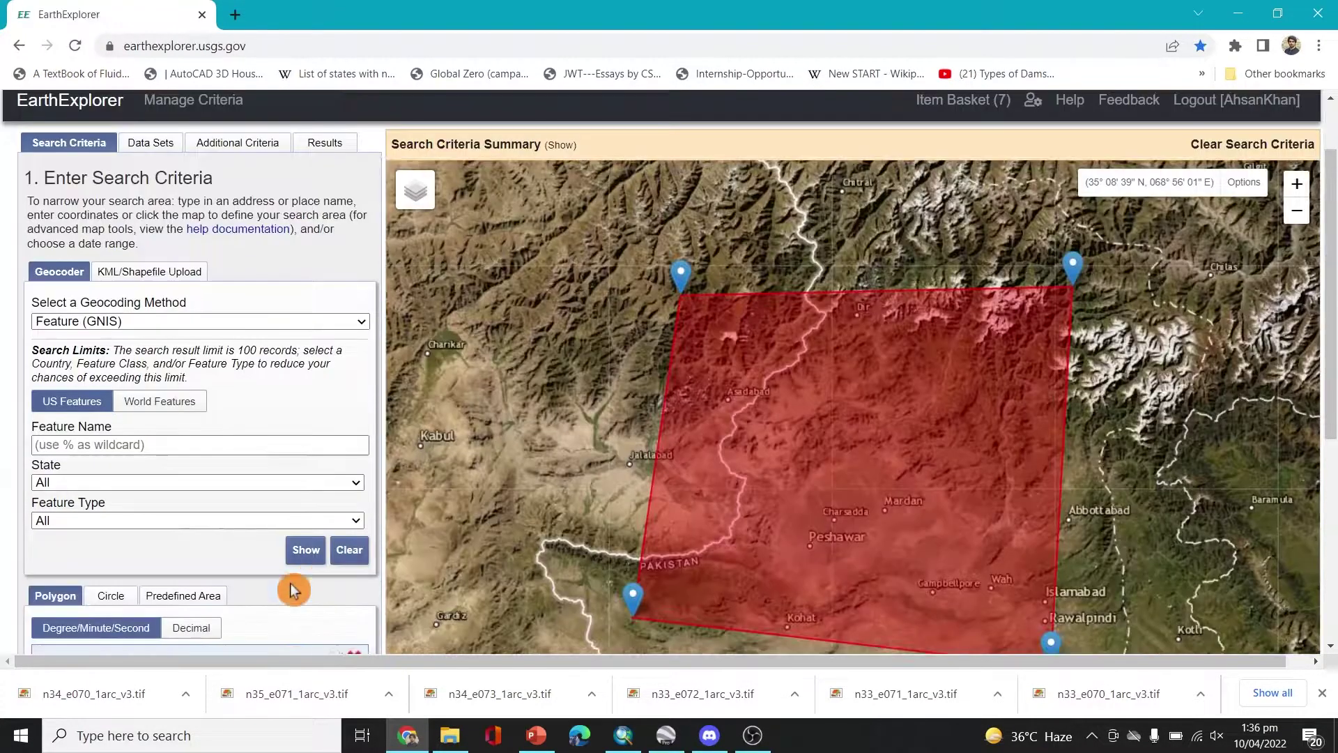
Clear the existing polygon coordinates over Pakistan
scroll(307, 582, down, 4)
click(301, 536)
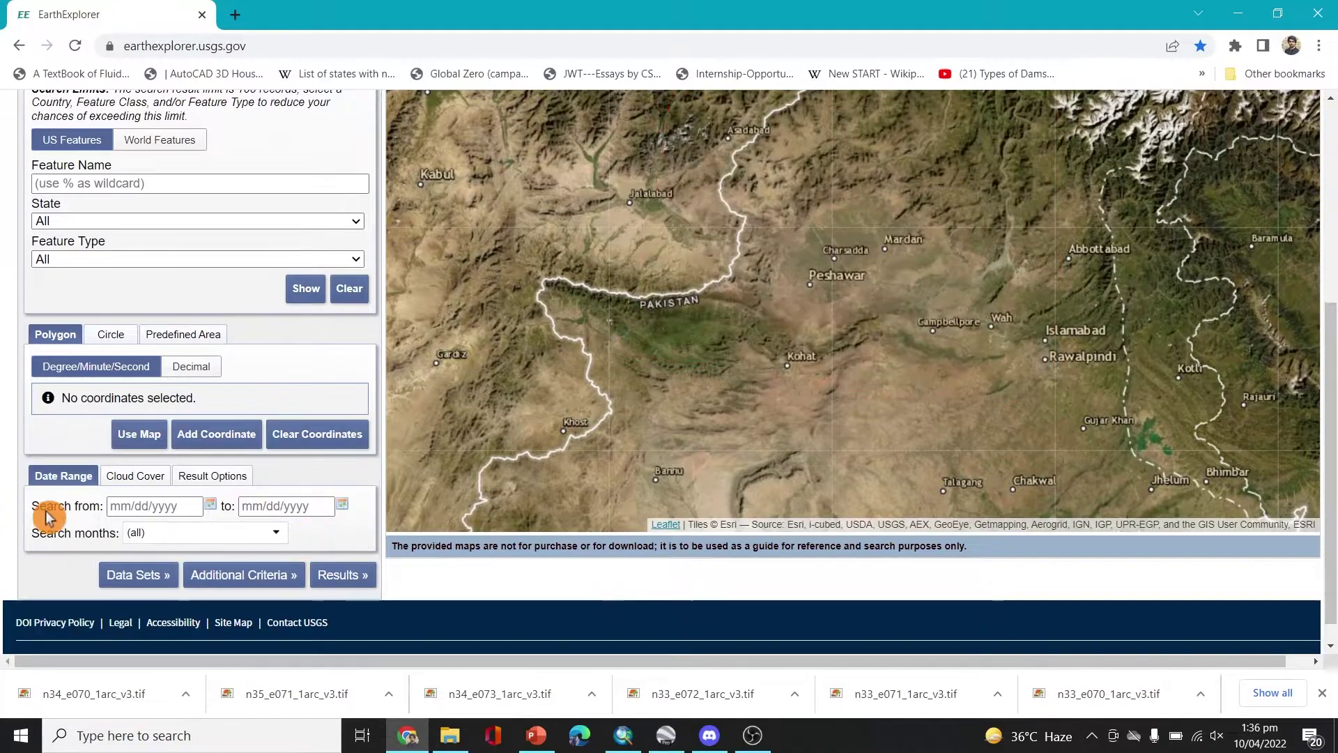
scroll(8, 520, up, 5)
Log out of EarthExplorer to reach the EROS sign-in page
scroll(7, 360, down, 3)
scroll(9, 358, up, 3)
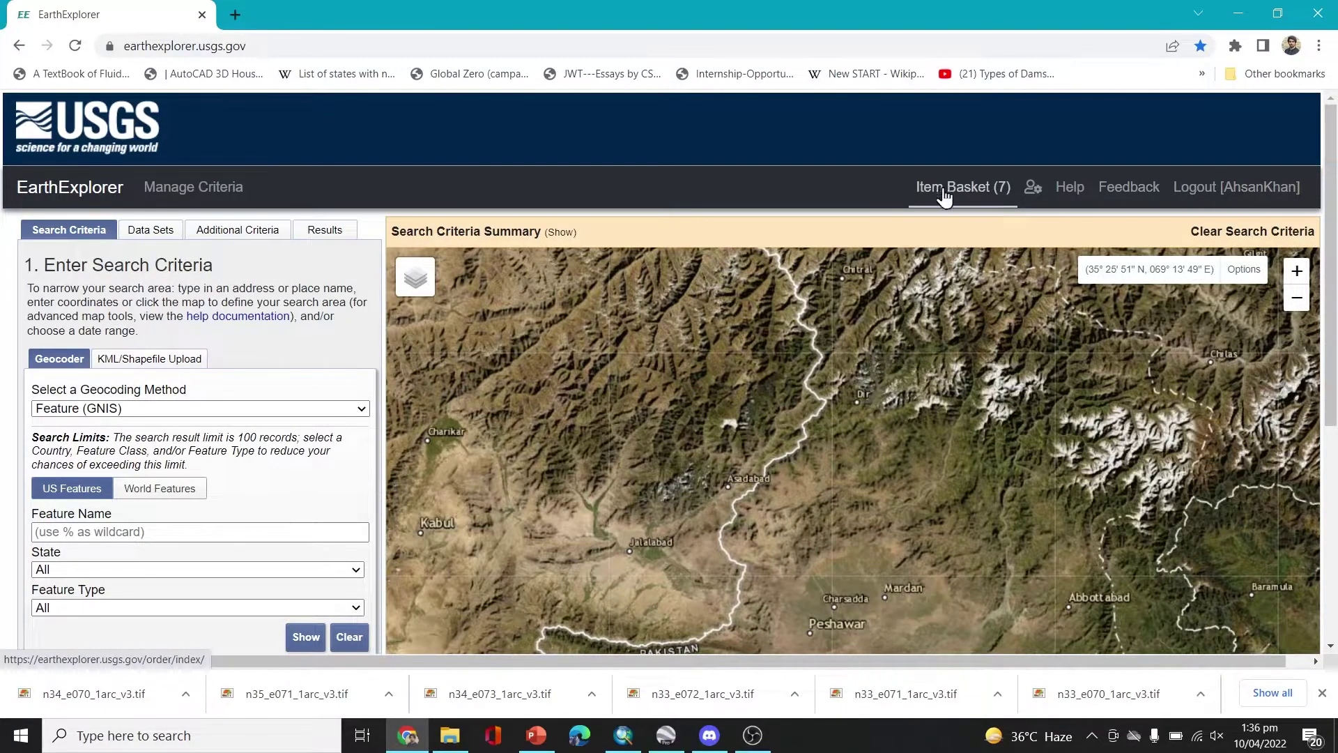
click(1269, 192)
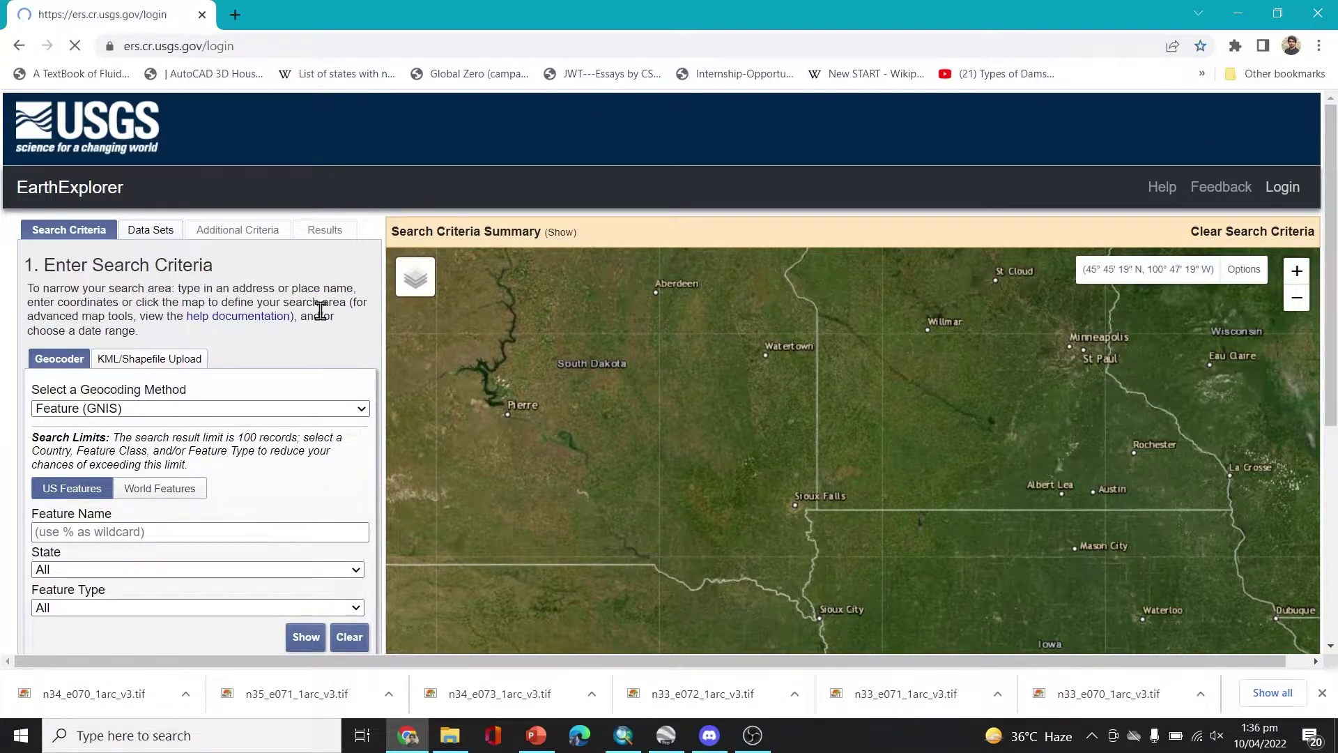
scroll(319, 314, down, 7)
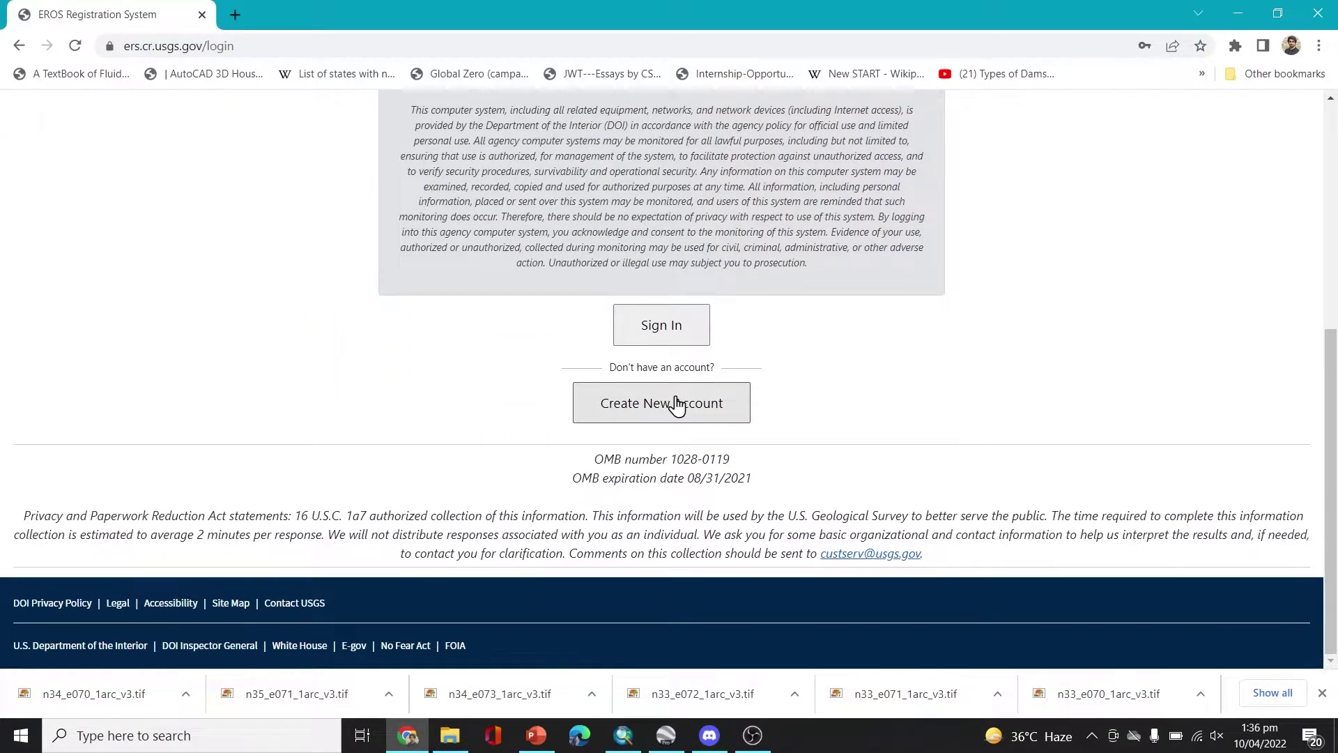
scroll(646, 449, up, 4)
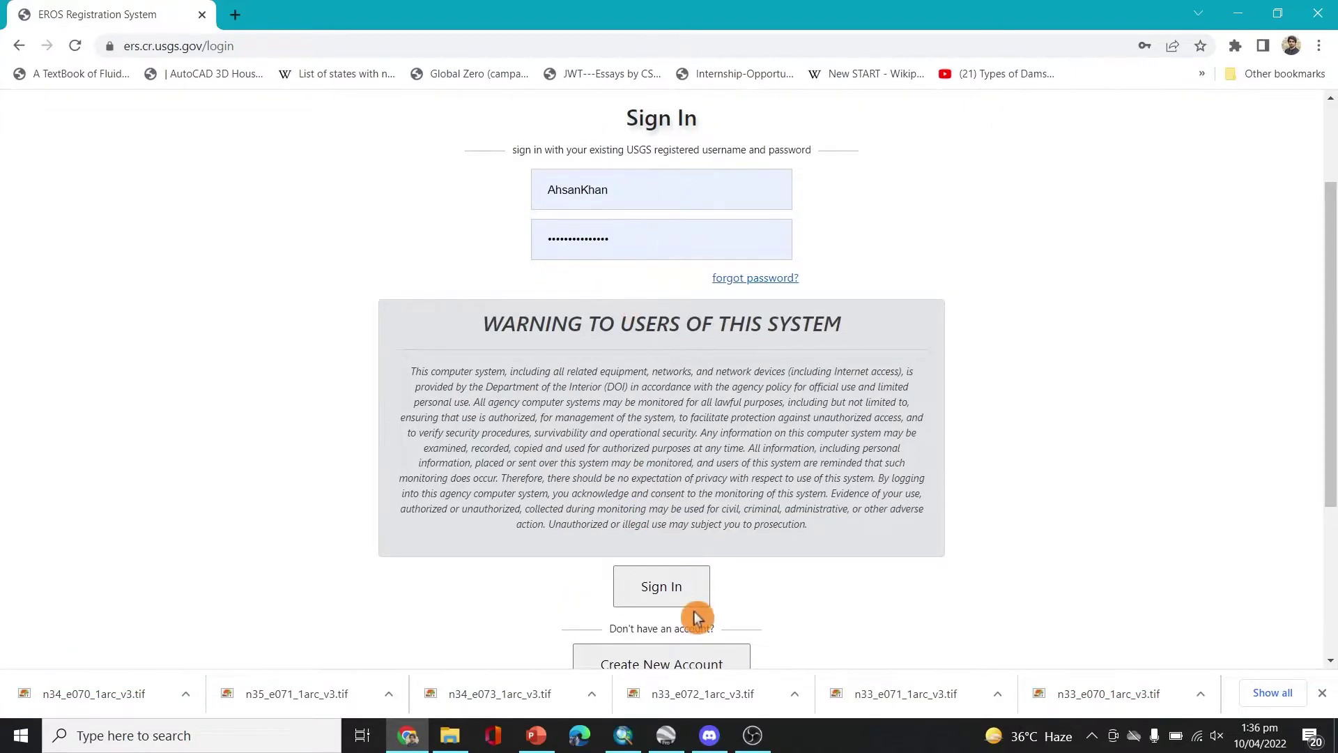
Look over the Create New Account form, then return to the sign-in page
scroll(496, 436, down, 1)
click(697, 573)
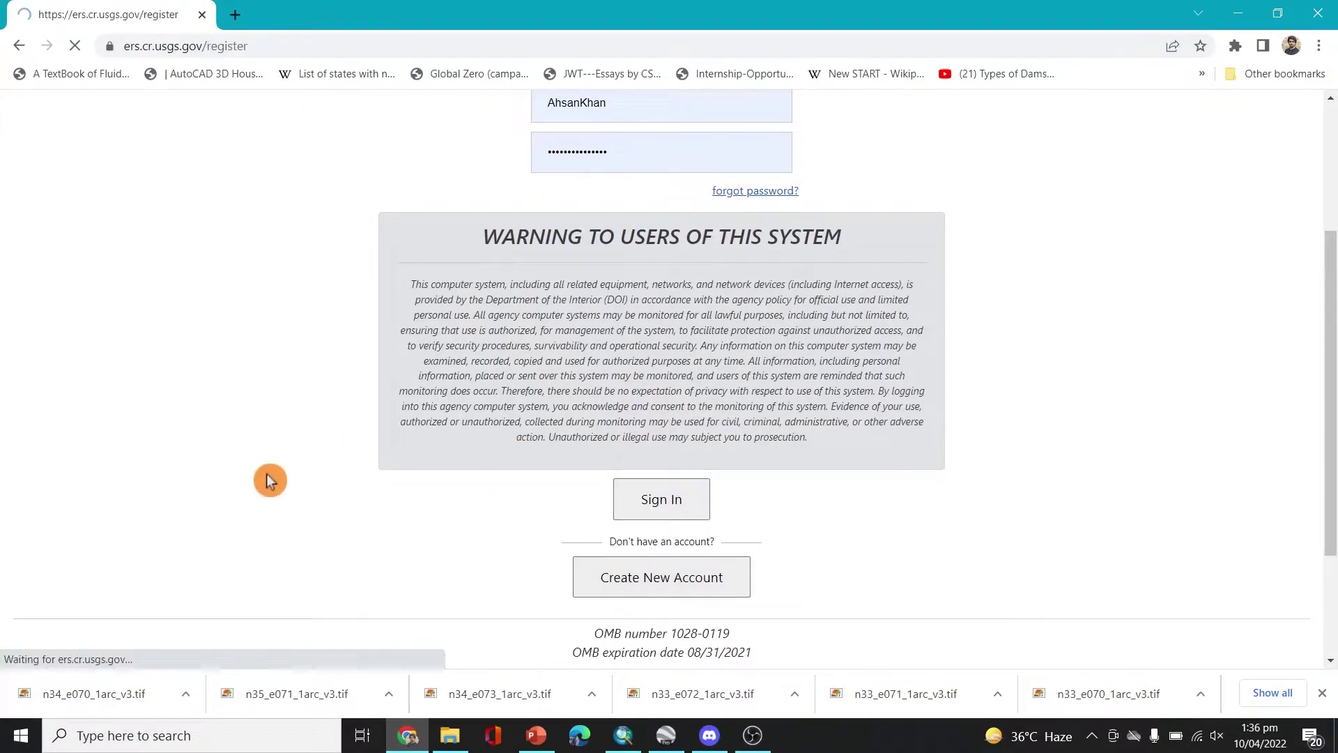
scroll(31, 454, down, 3)
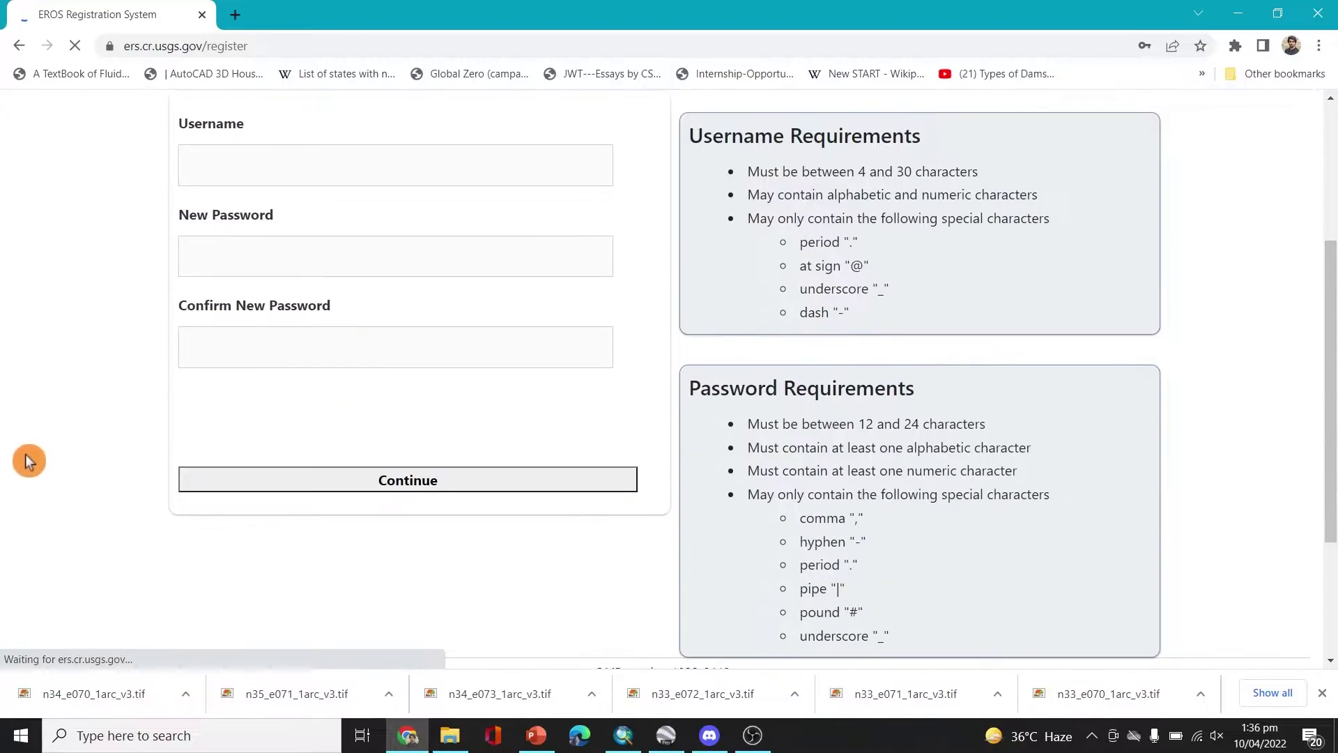
scroll(225, 484, up, 2)
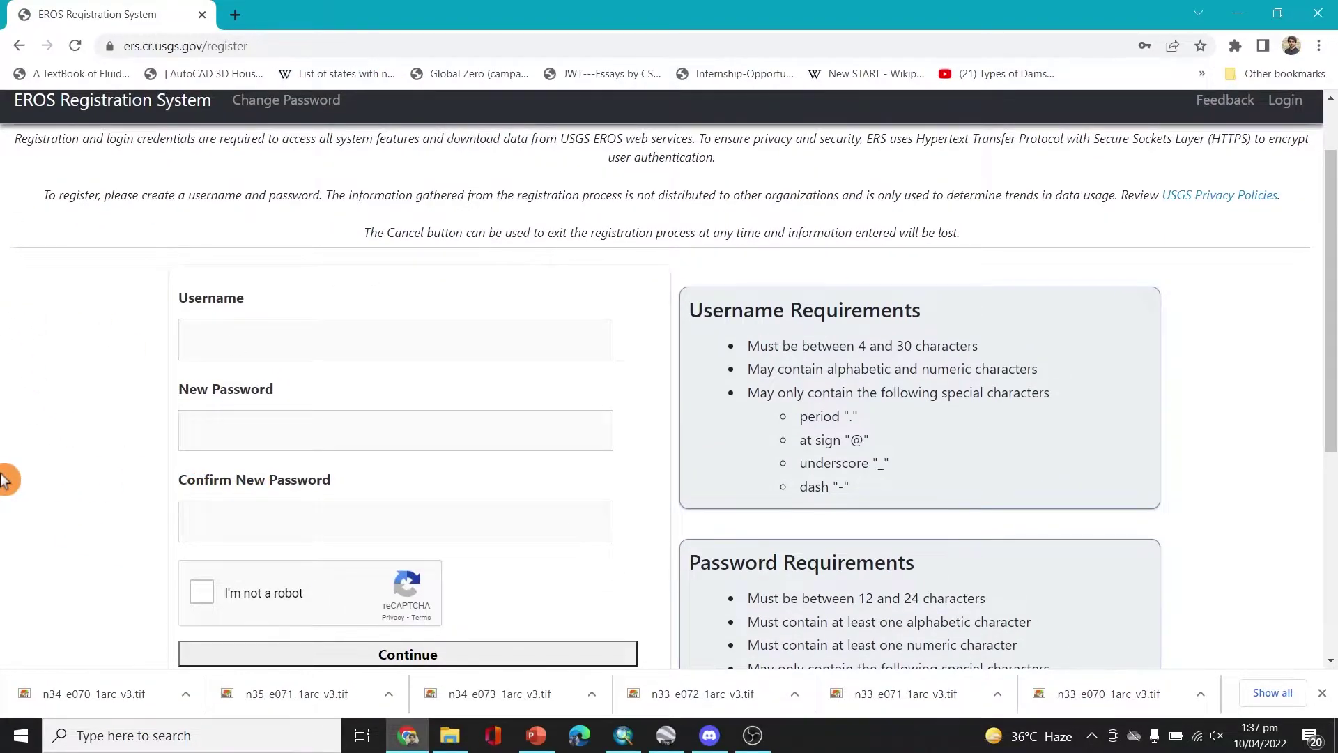
scroll(21, 474, down, 3)
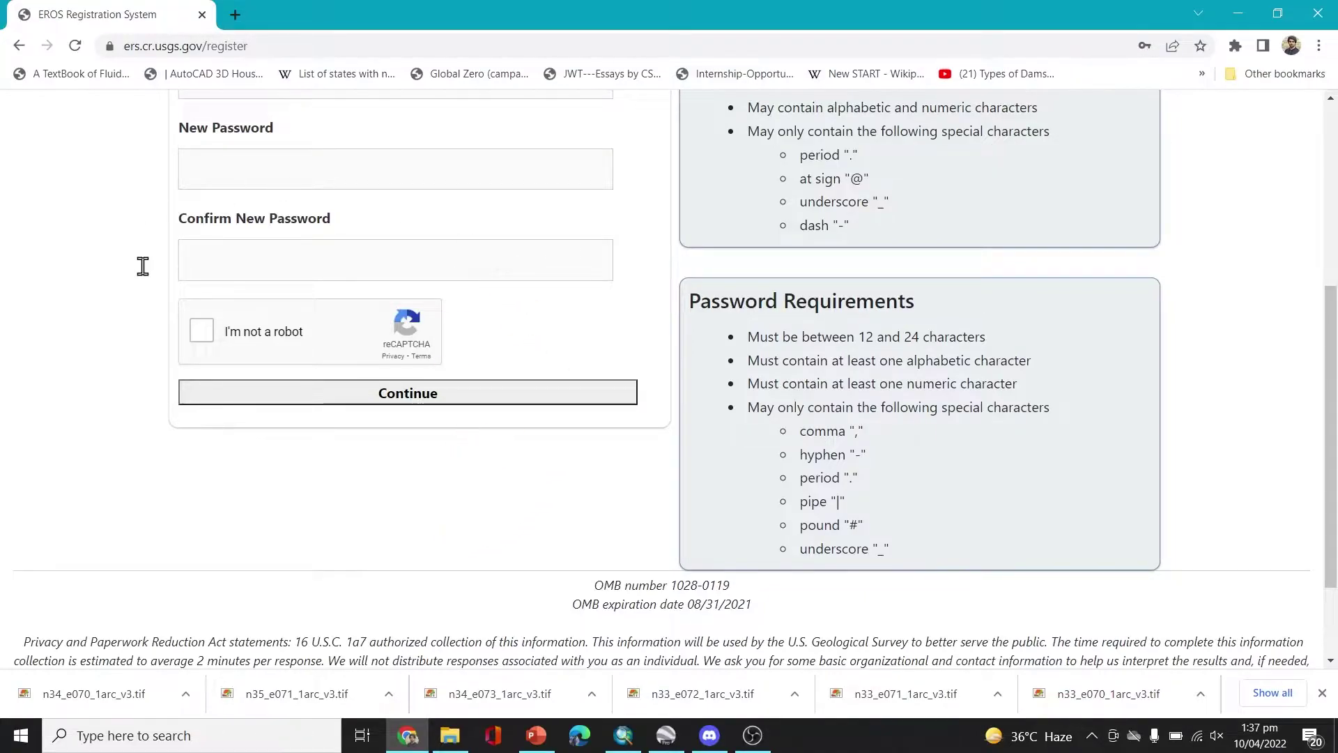
scroll(155, 240, up, 3)
click(19, 46)
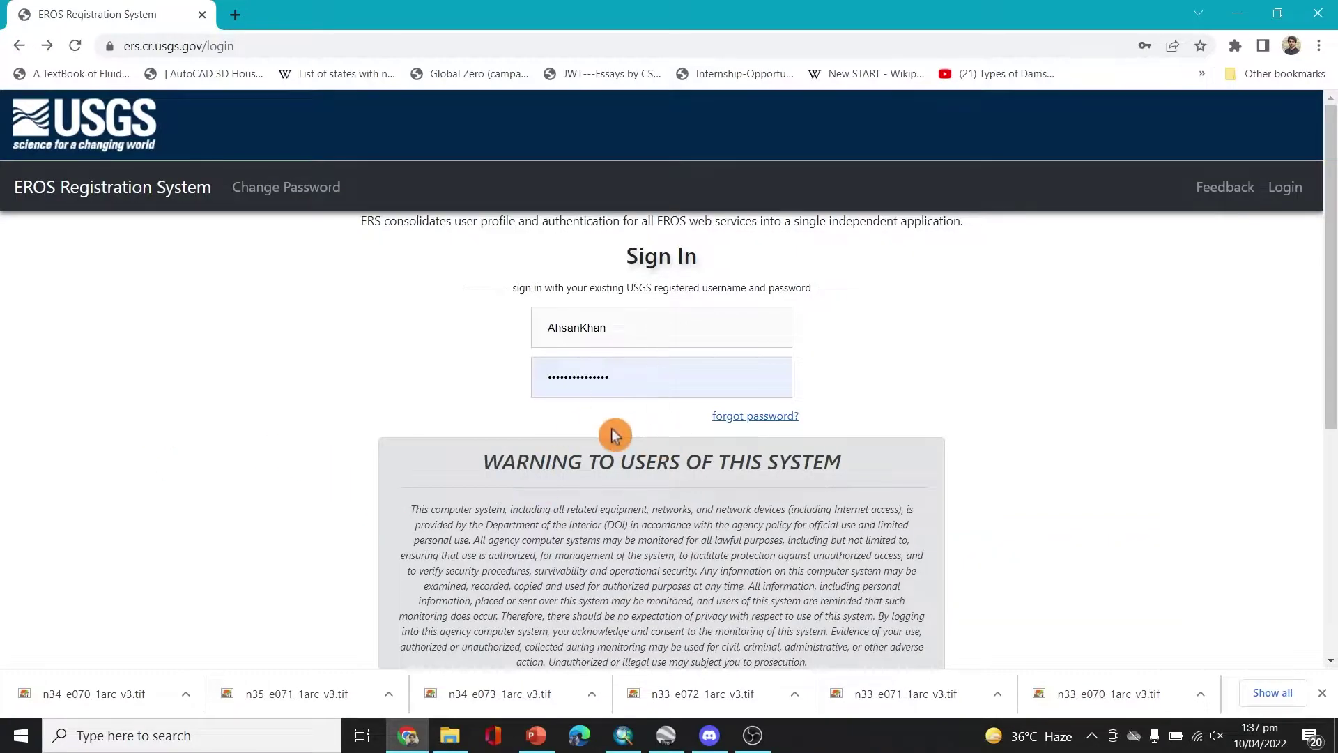
Sign in with the saved account and reopen EarthExplorer via the address bar
scroll(627, 436, down, 3)
click(690, 558)
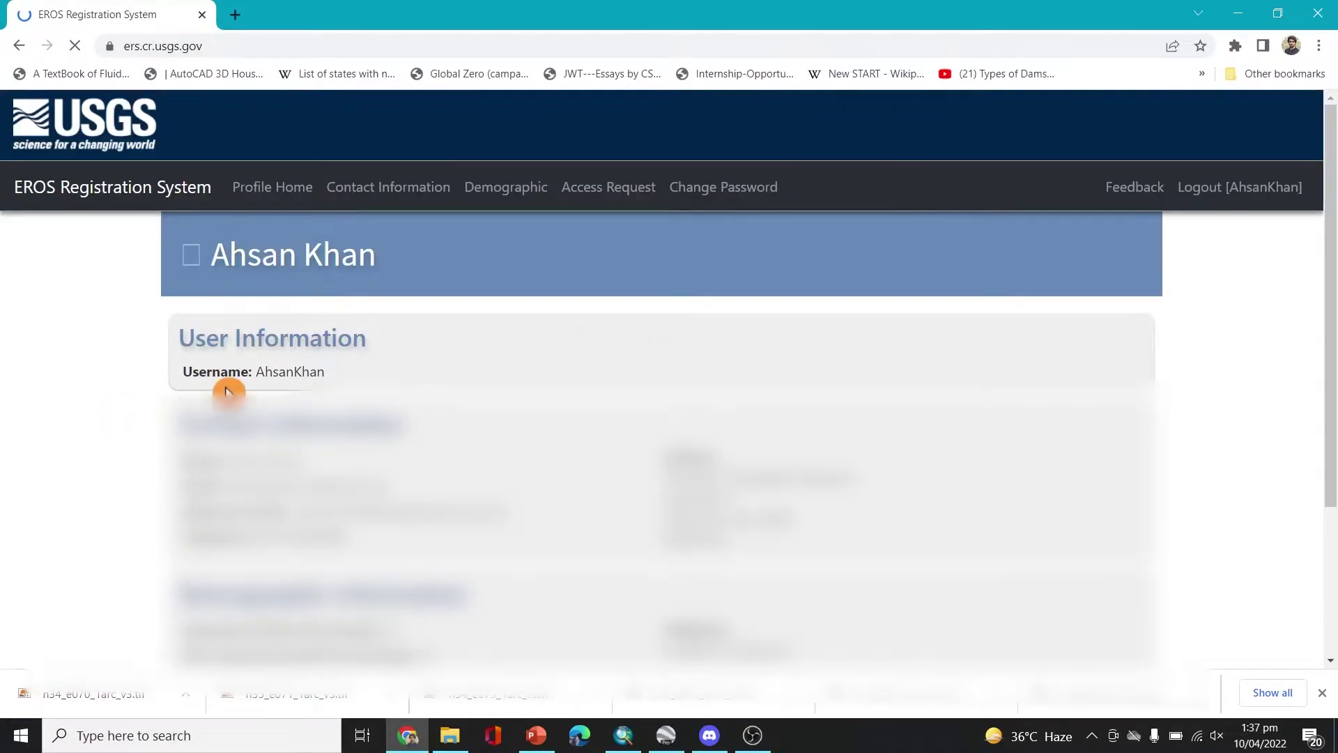
click(106, 140)
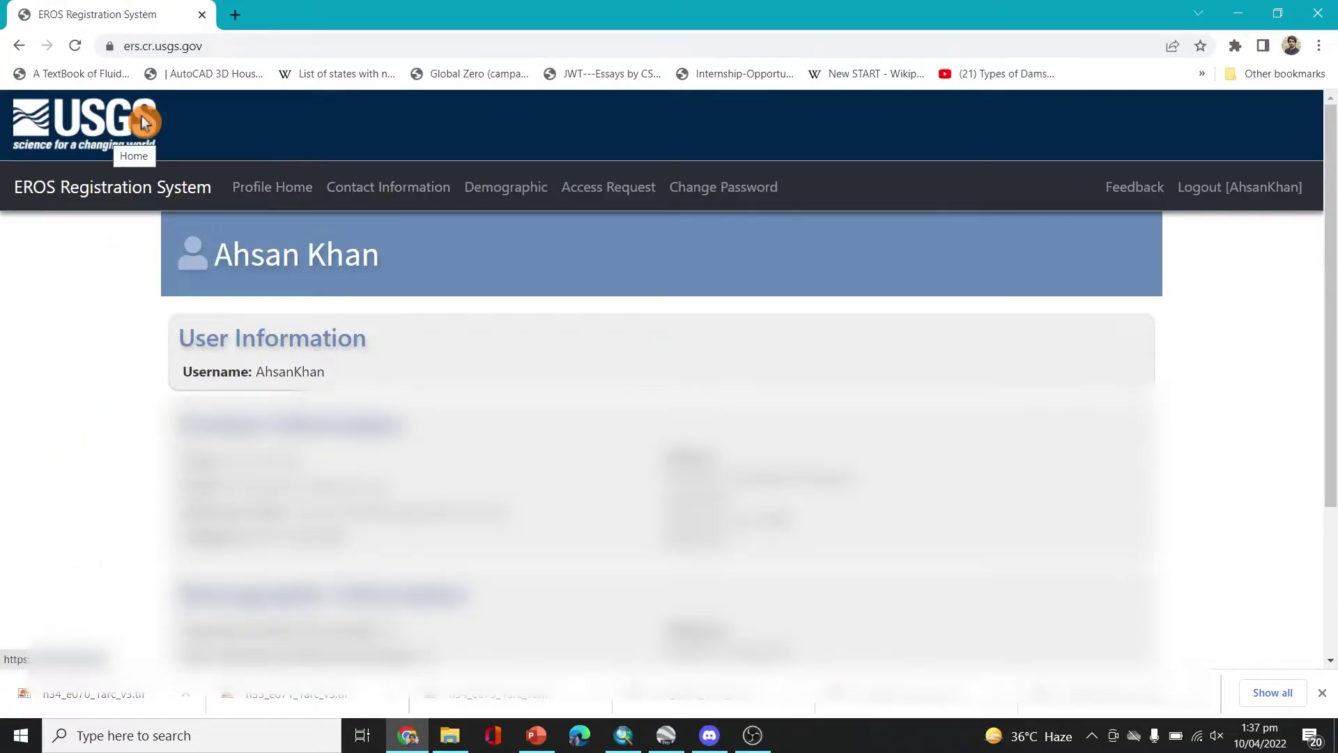
click(173, 43)
text(earth)
key(Return)
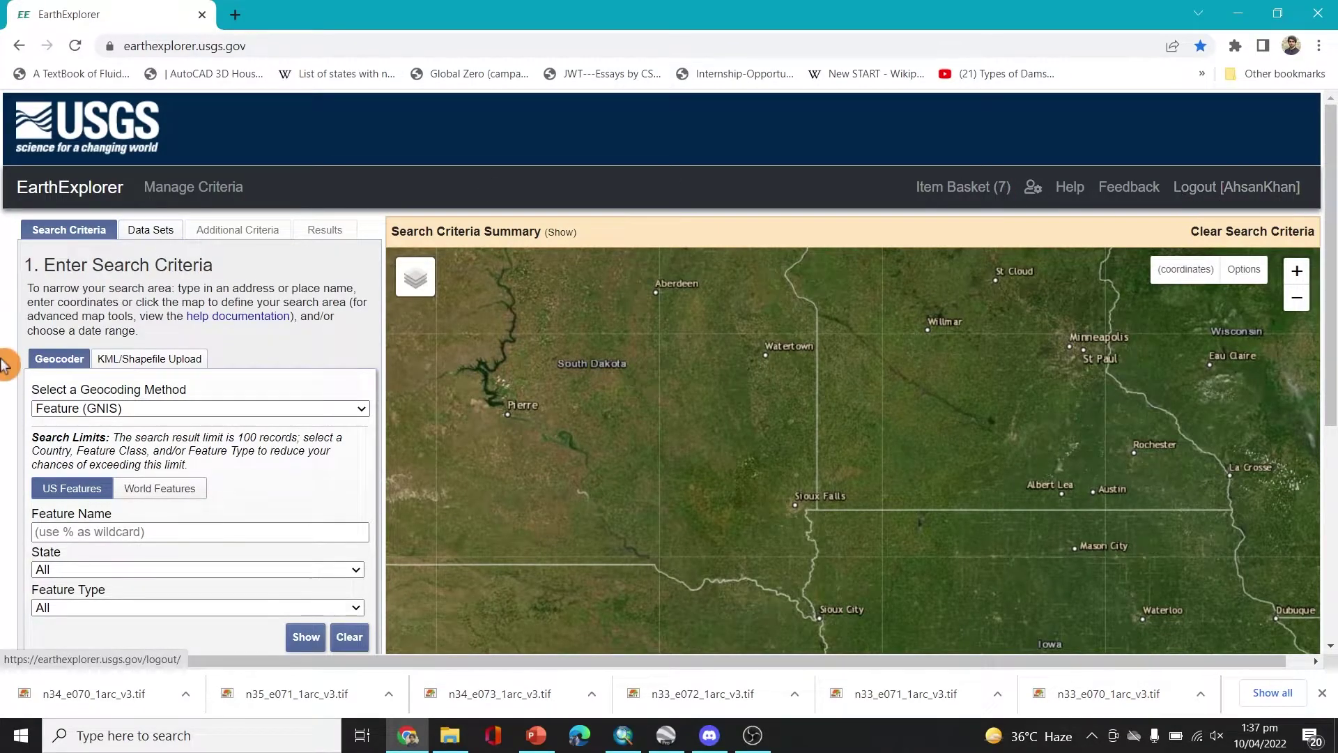
Open the polygon's Add New Coordinate dialog and move it slightly up-left
scroll(8, 373, down, 5)
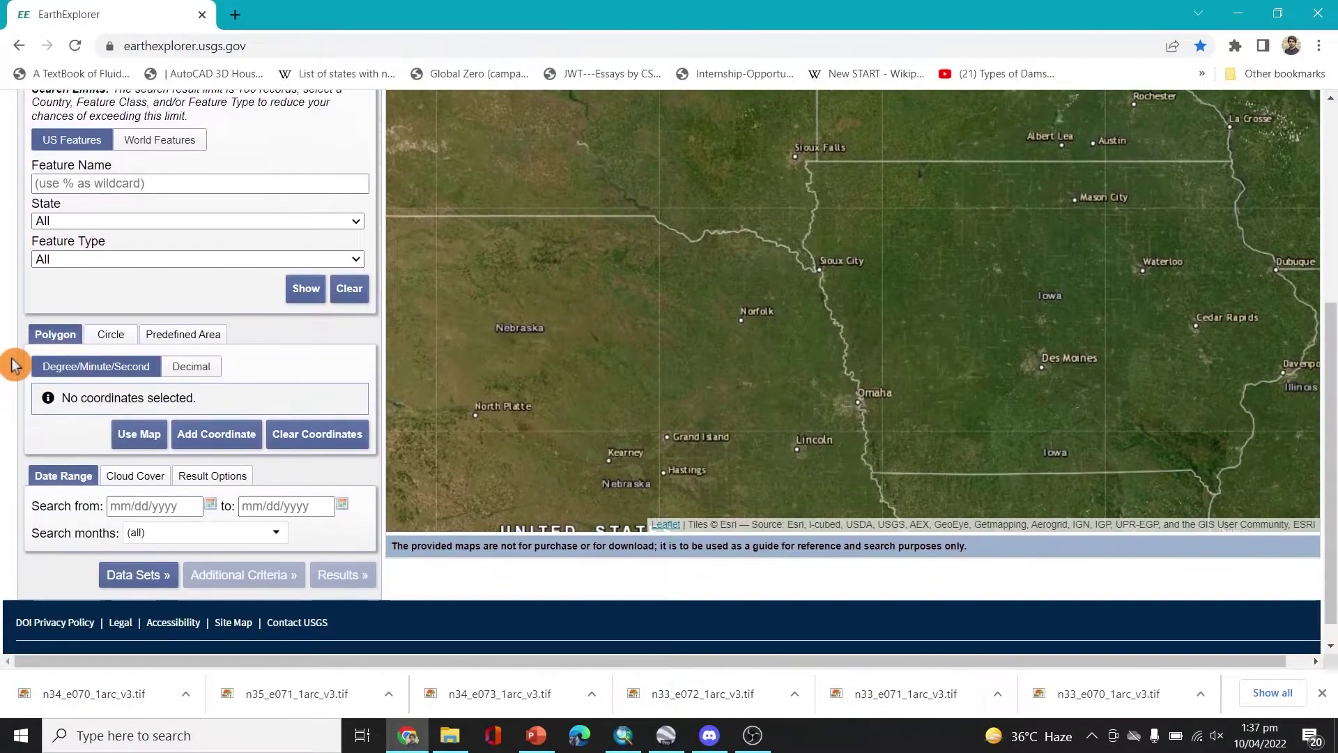
scroll(13, 368, up, 5)
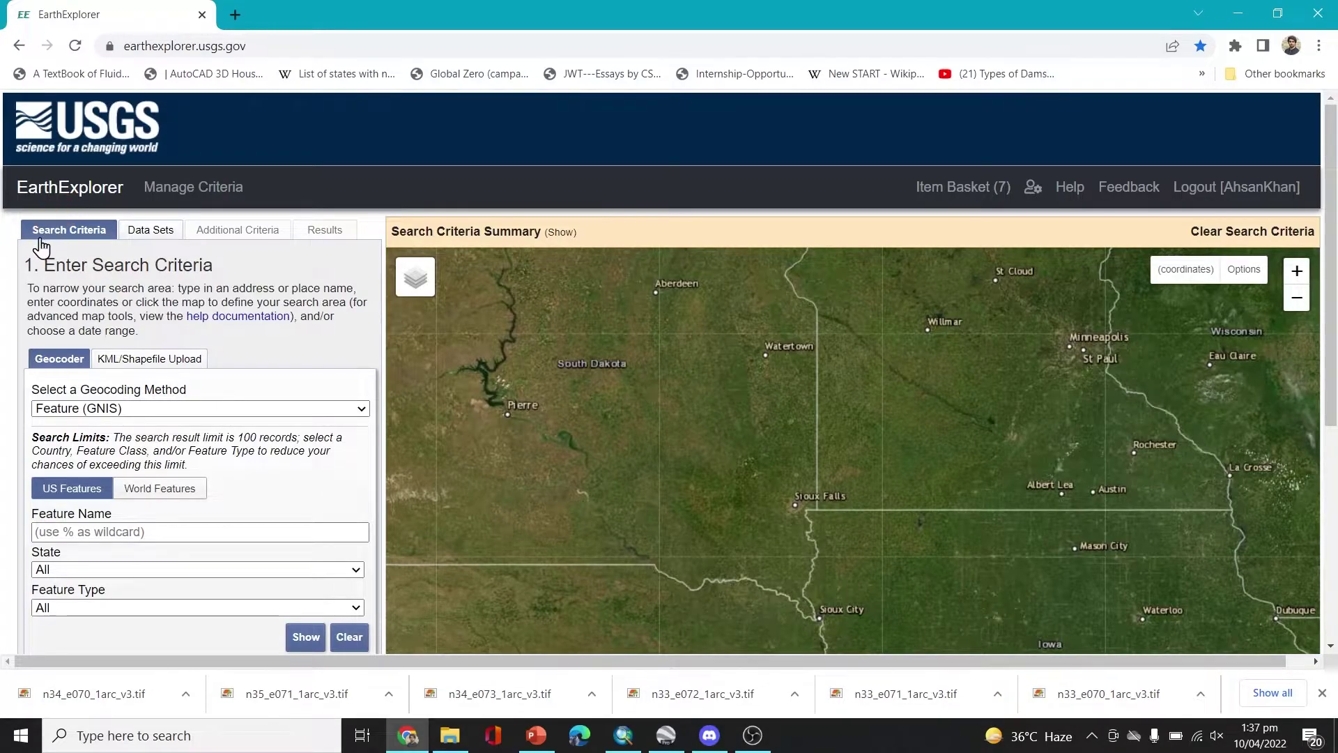
scroll(3, 293, down, 3)
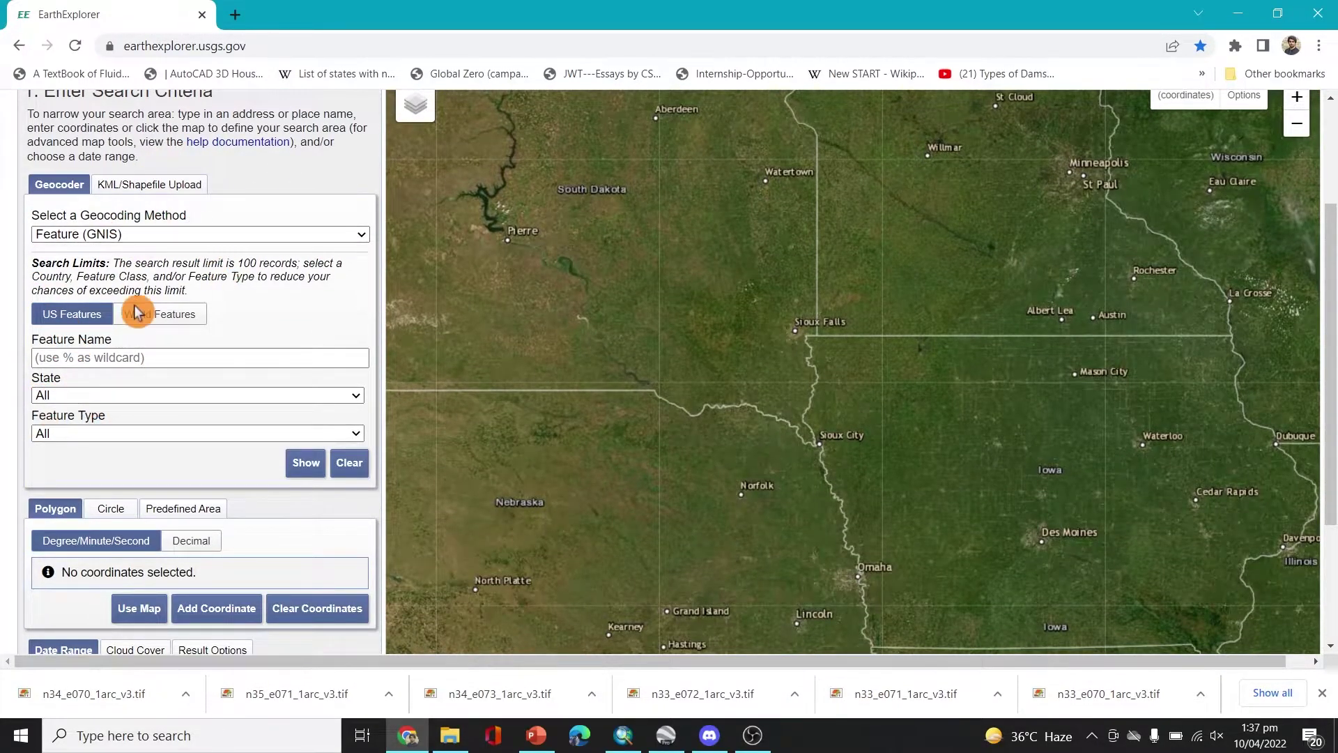
scroll(4, 345, down, 3)
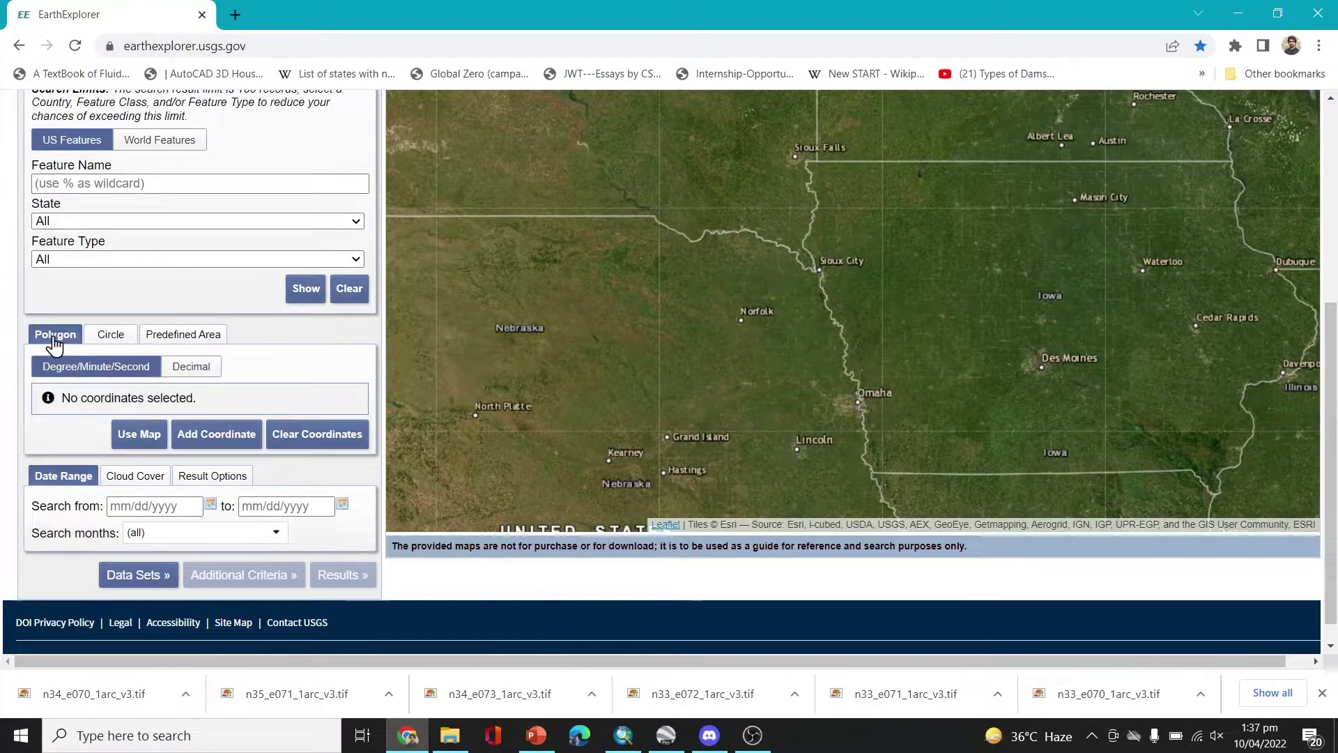
click(236, 439)
drag(625, 334, 576, 281)
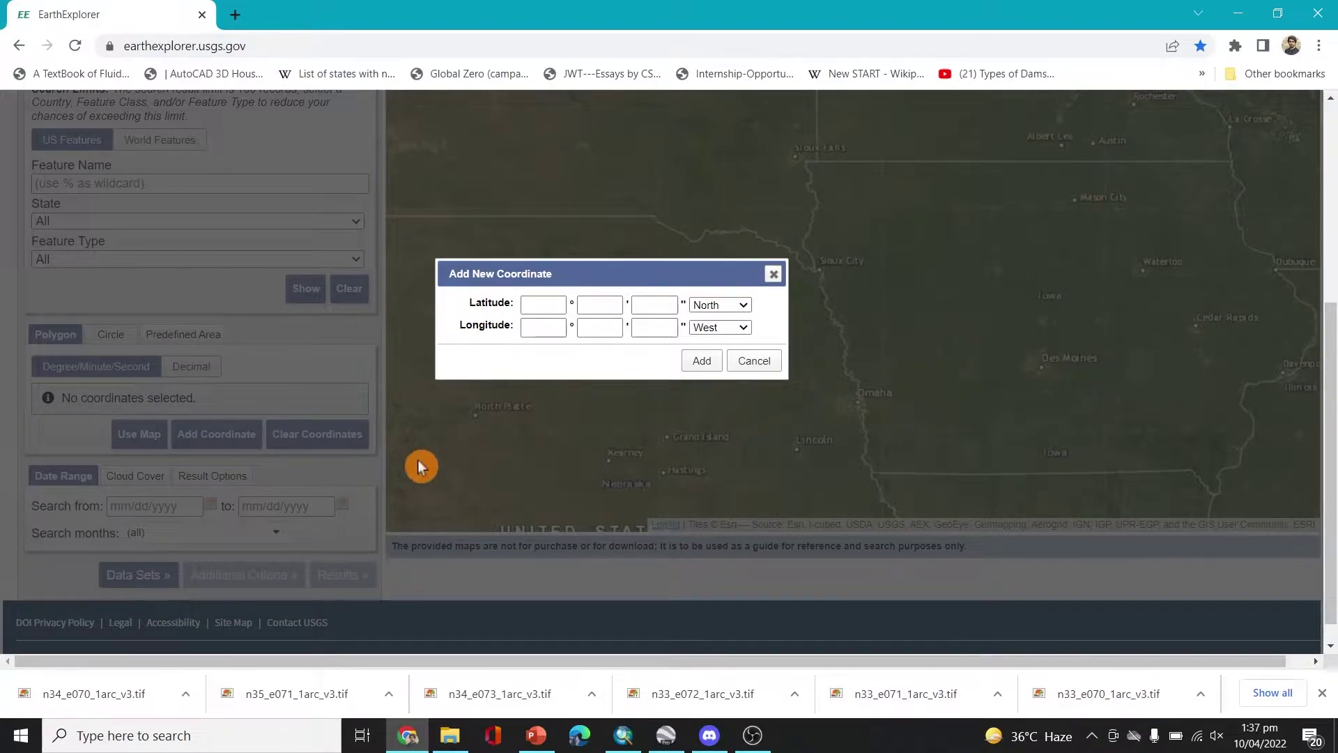
Look up the Dam inlet latitude and longitude on the Location Coordinates slide
click(537, 736)
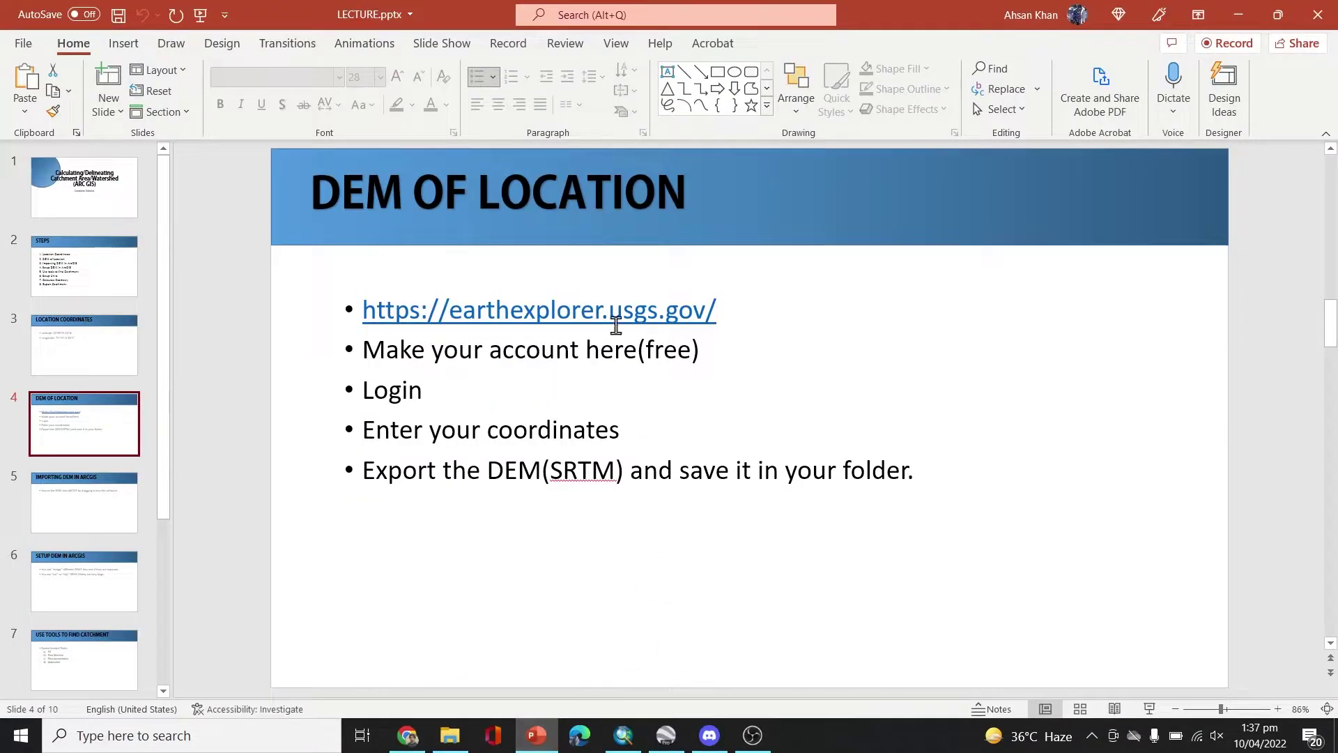
click(123, 350)
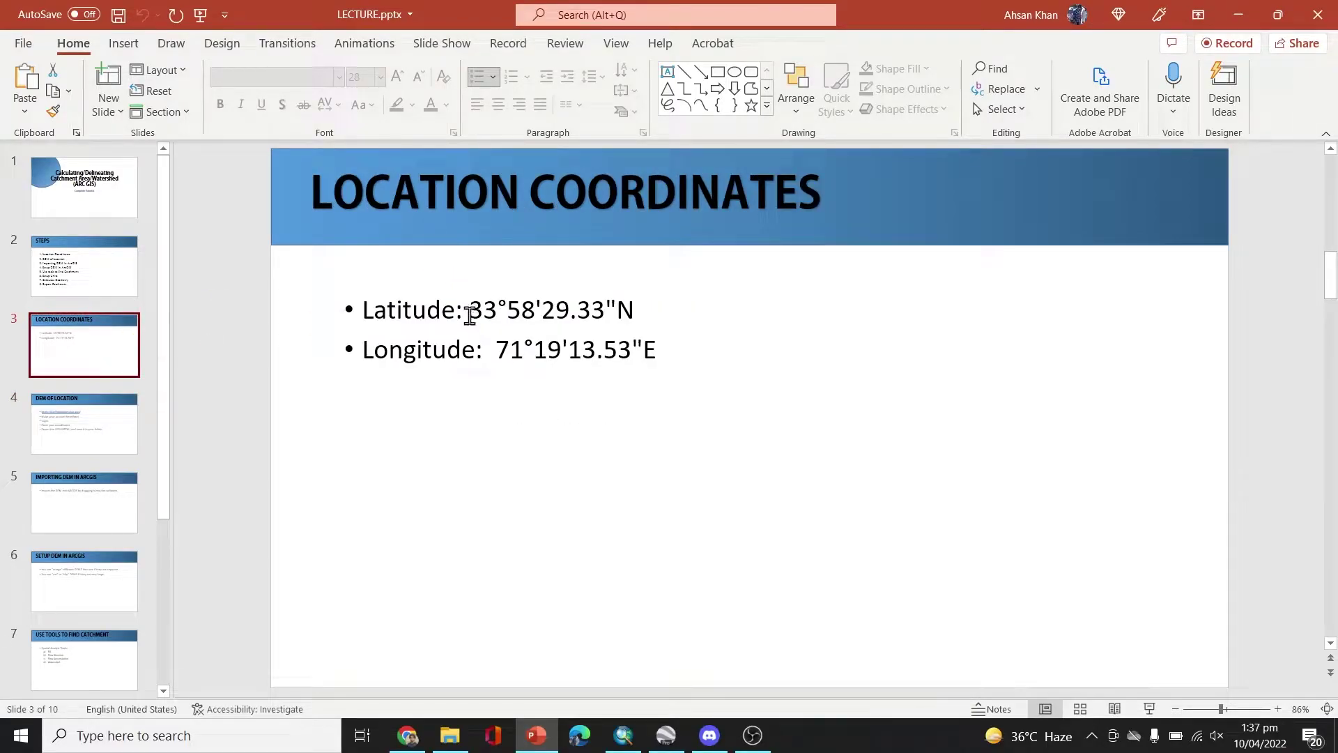
click(543, 311)
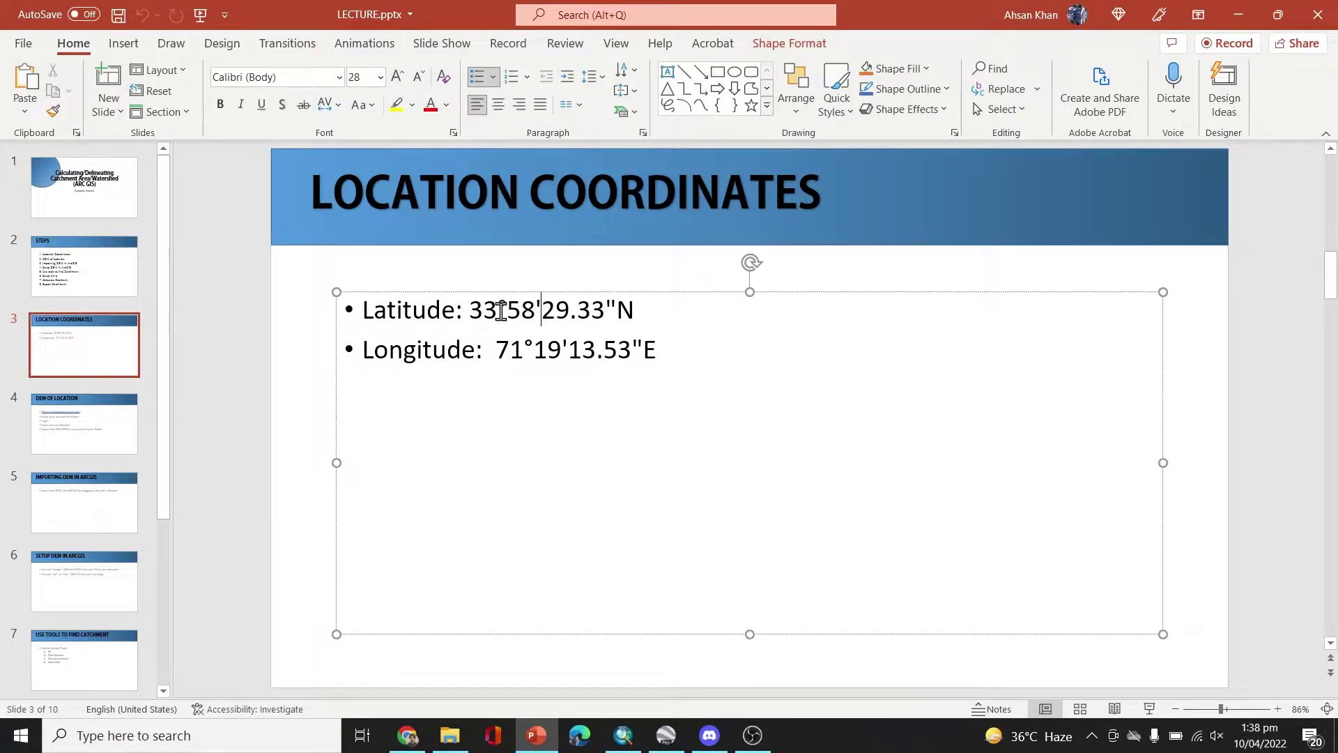
click(651, 347)
key(alt+Tab)
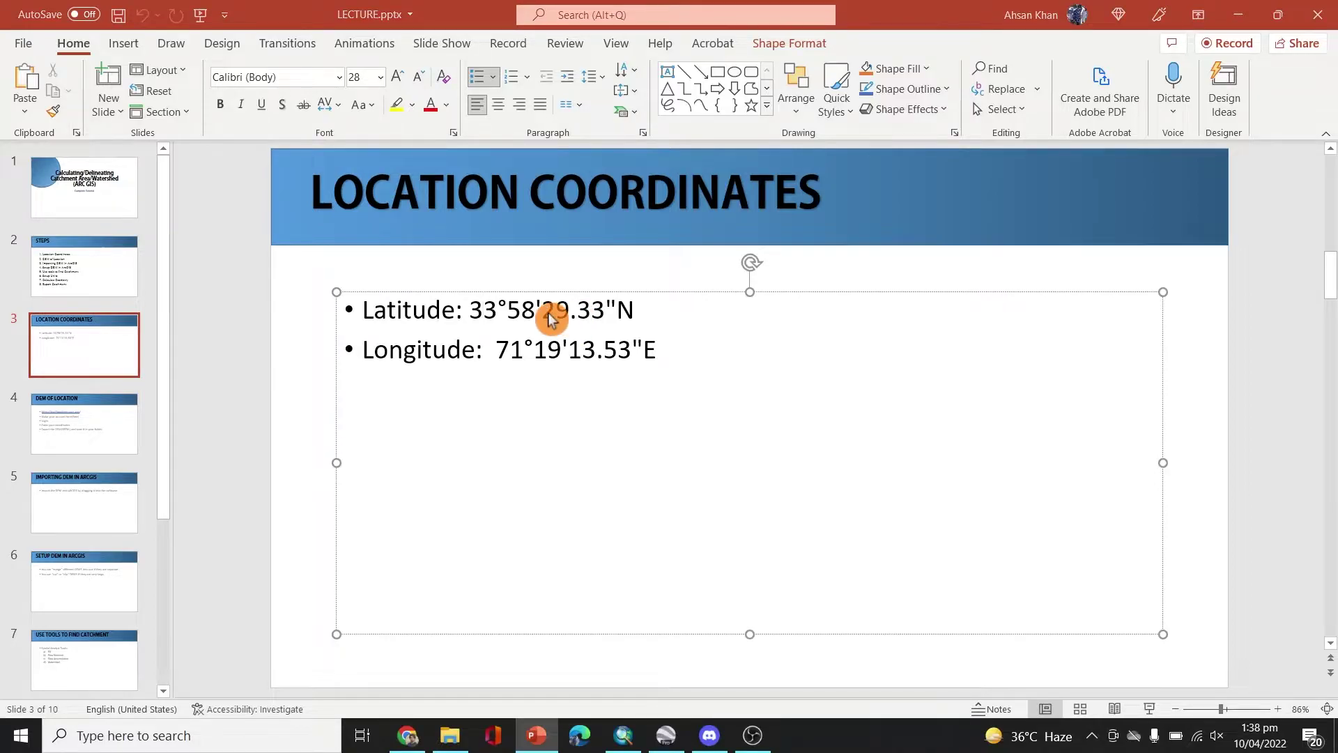
Enter the latitude 33° 58' 29.33" North
click(534, 301)
text(33)
click(597, 303)
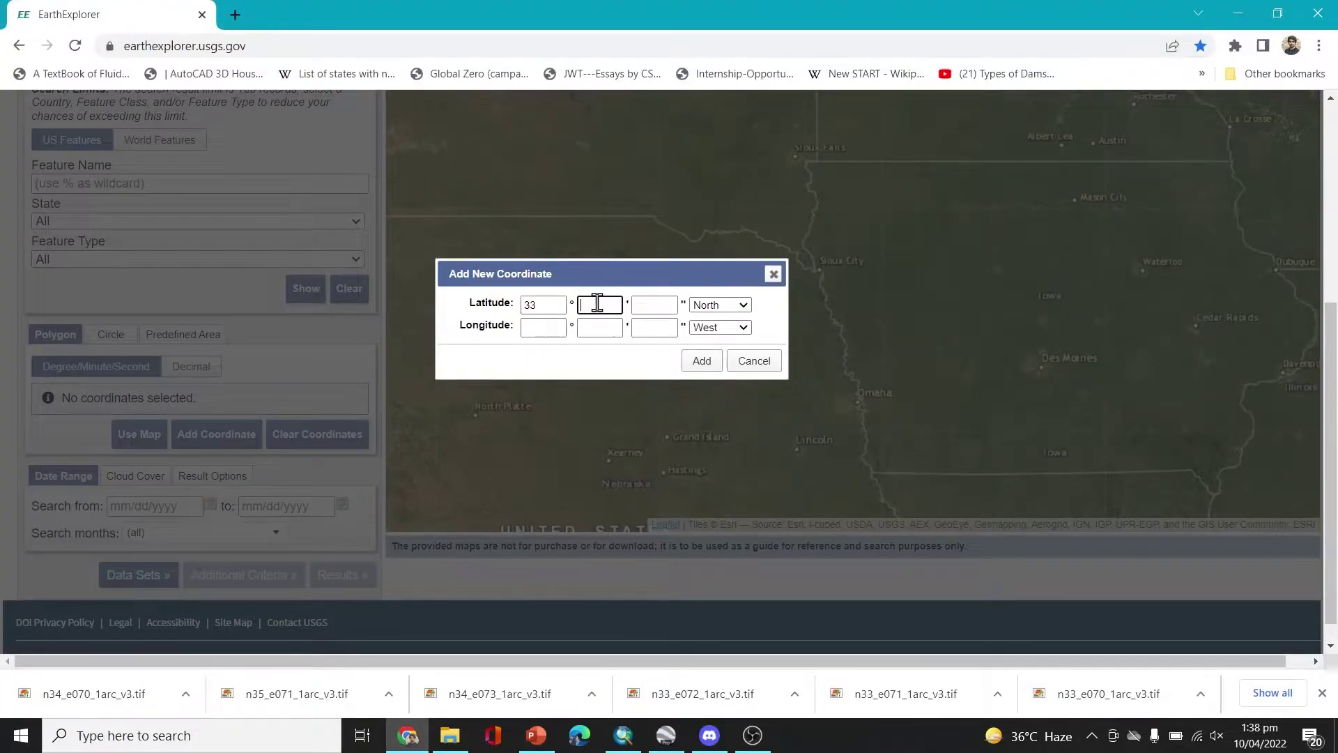
click(674, 307)
text(29)
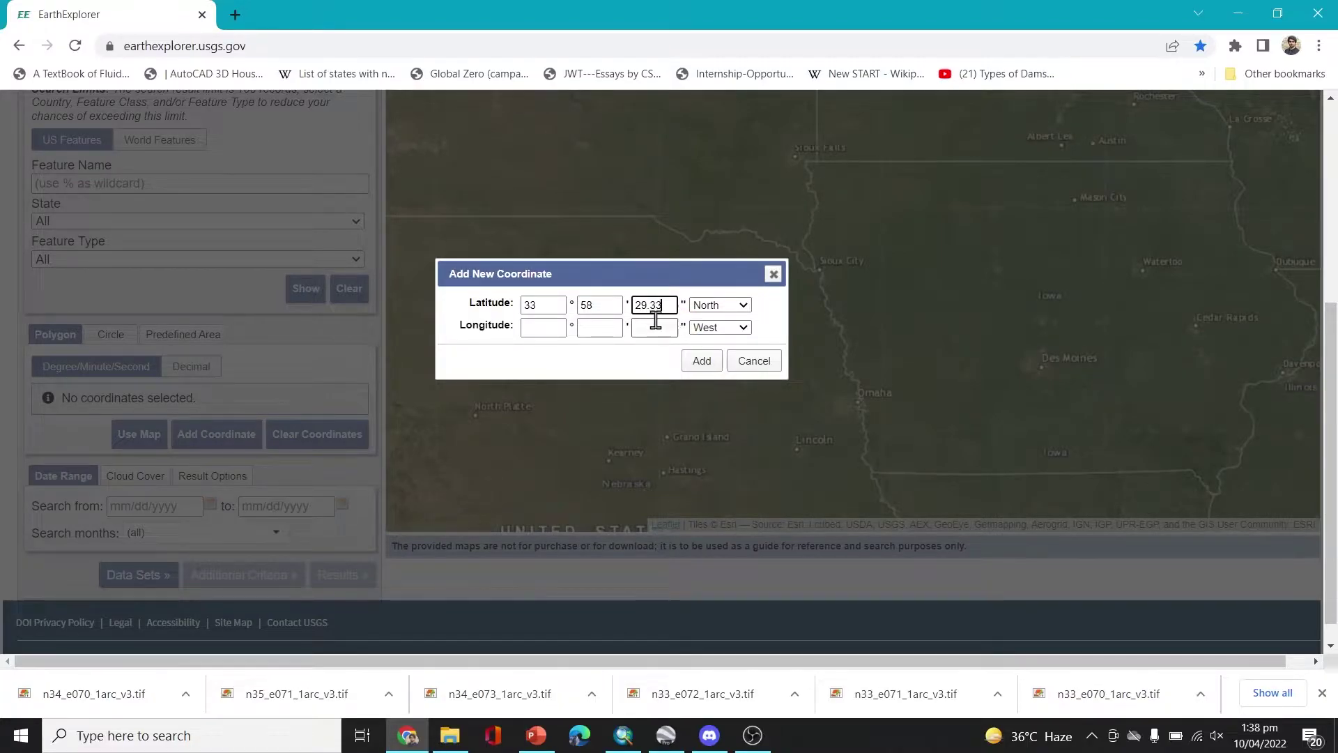
text(.33)
Enter the longitude 71° 19' 13.53"
click(530, 328)
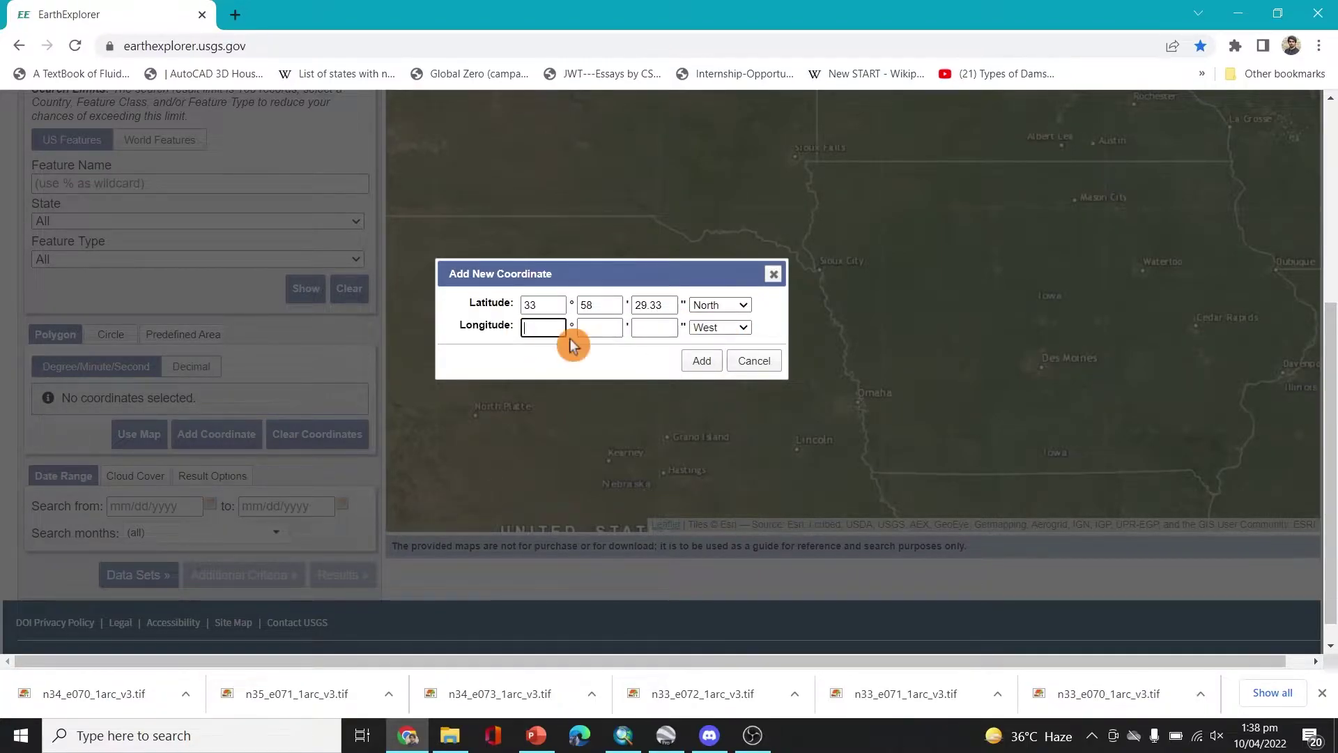
key(alt+Tab)
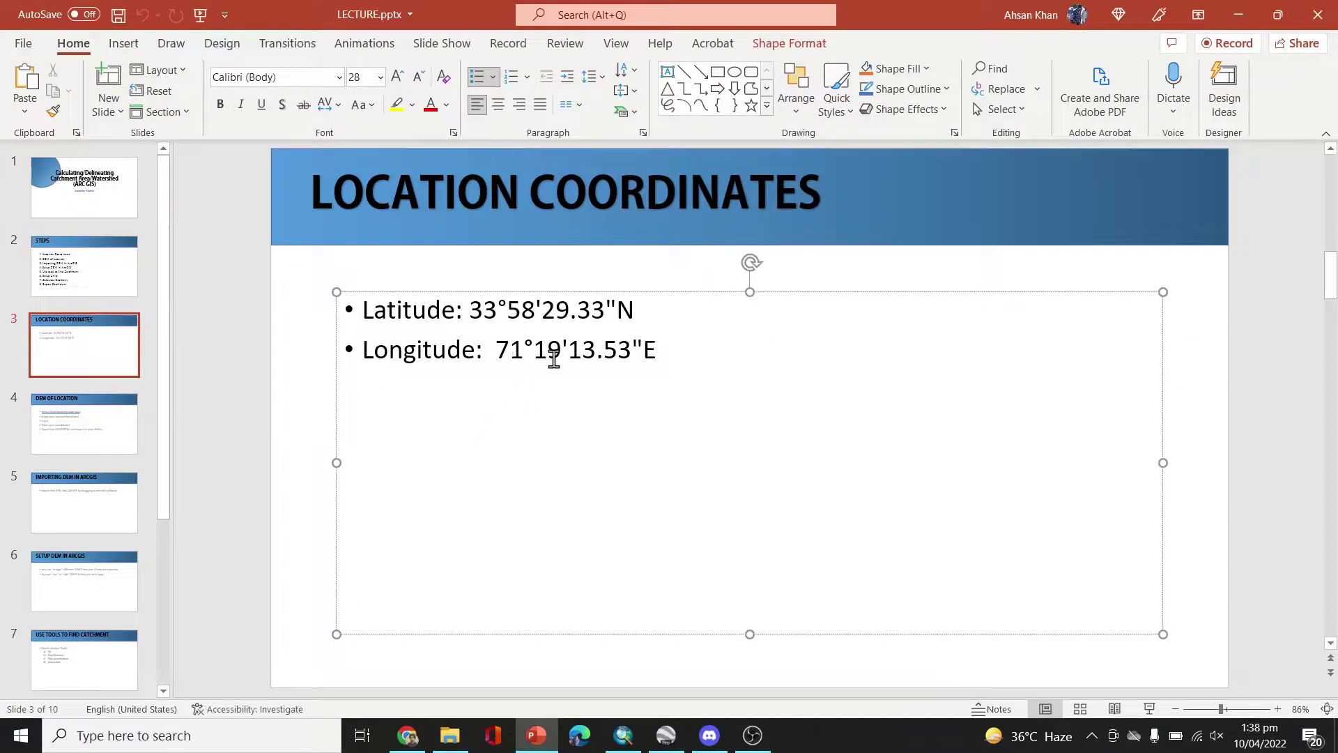
key(alt+Tab)
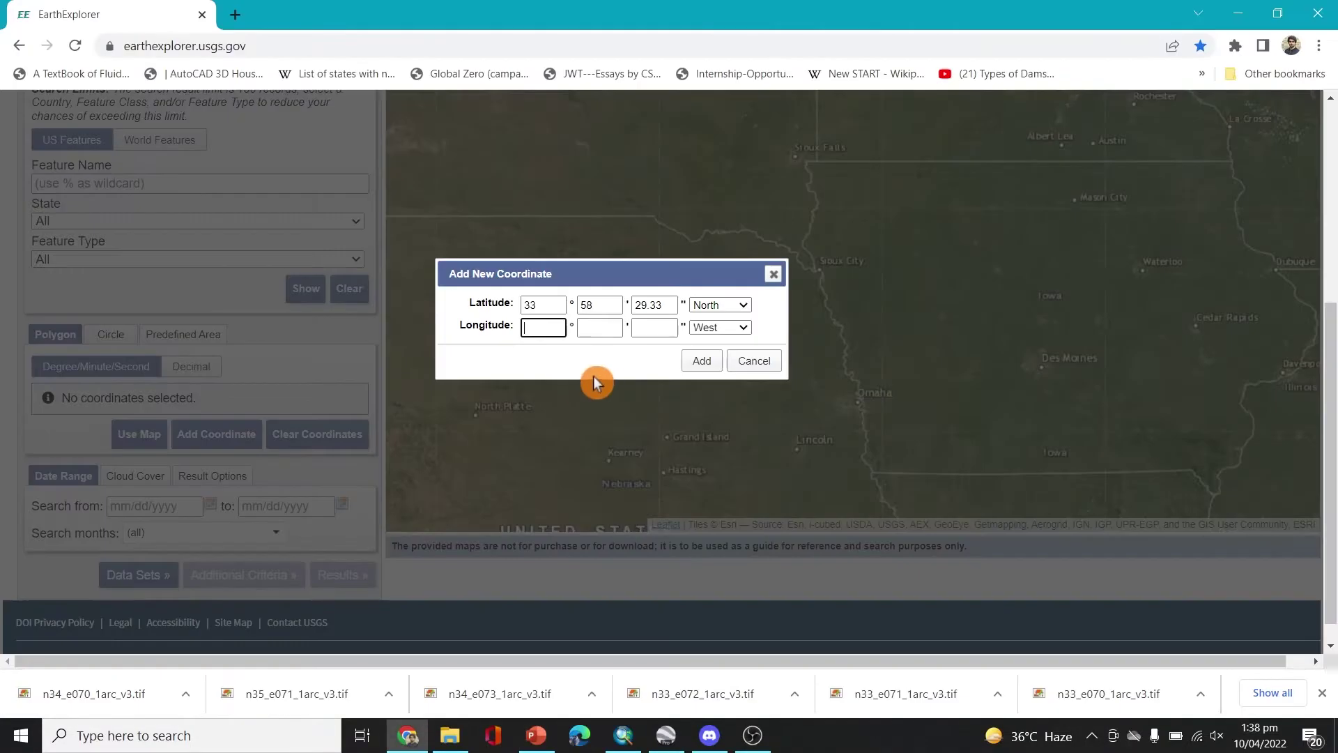
text(71)
text(19)
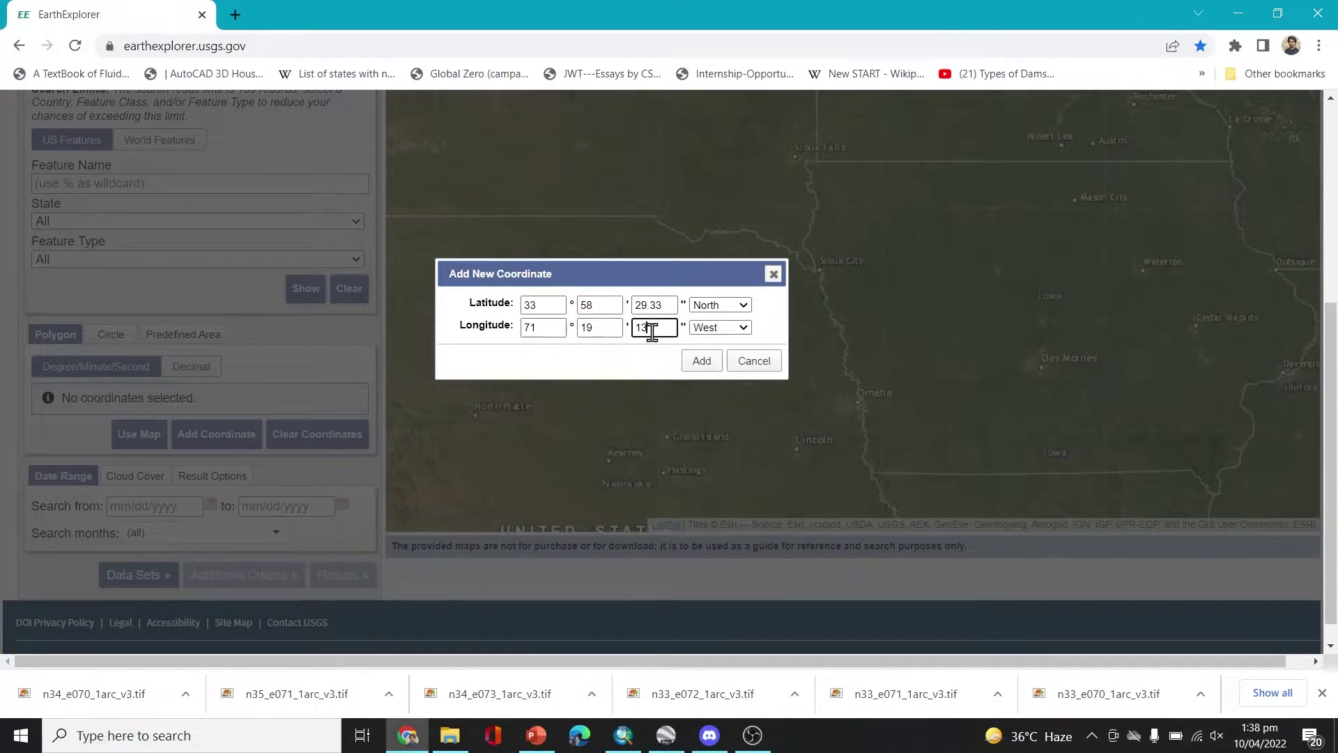
click(648, 333)
text(13.53)
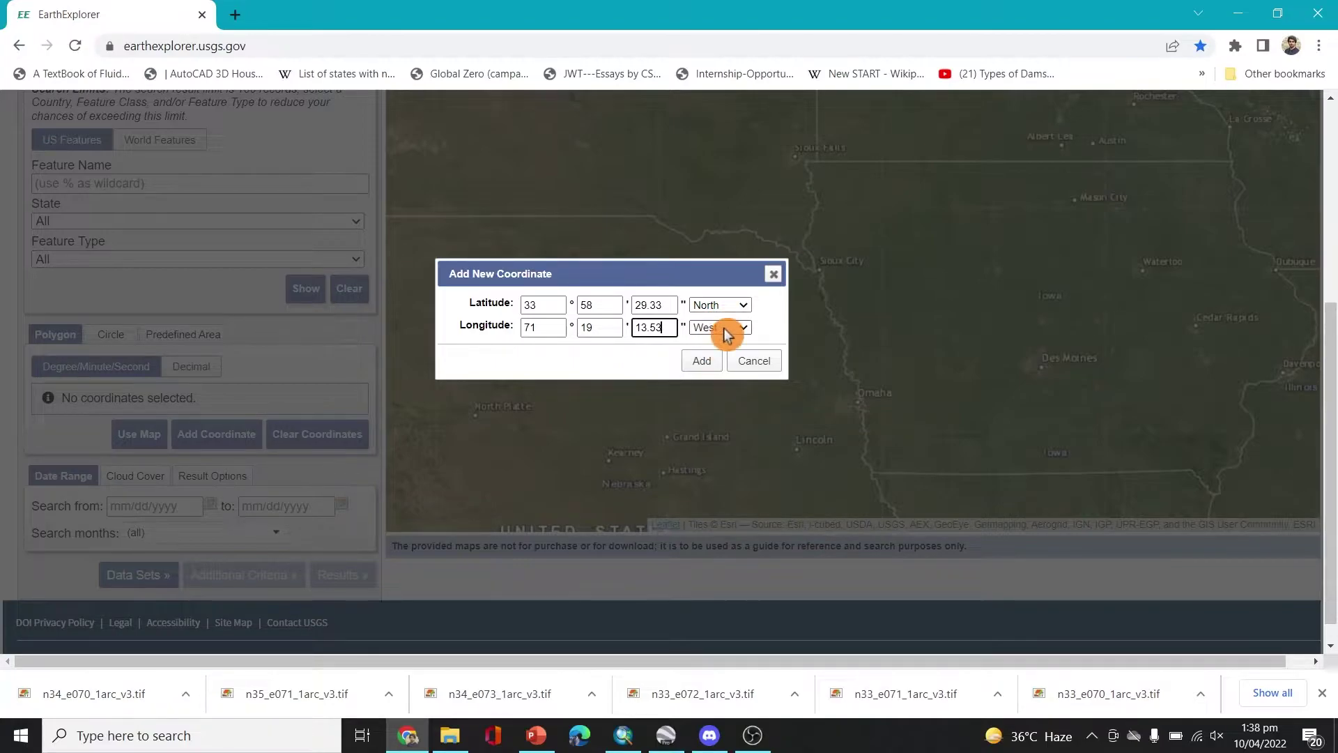
key(alt+Tab)
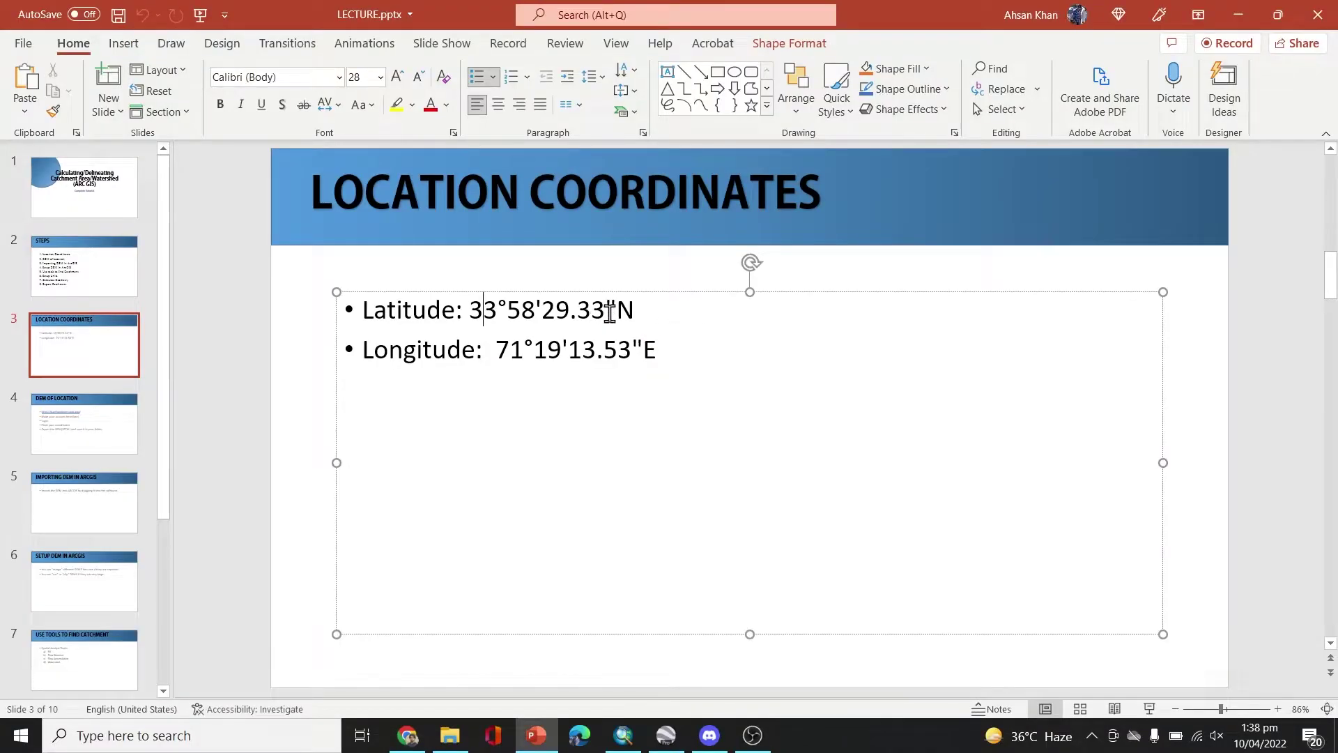
key(alt+Tab)
Set the longitude direction to East and add the point to the polygon
click(743, 329)
click(694, 353)
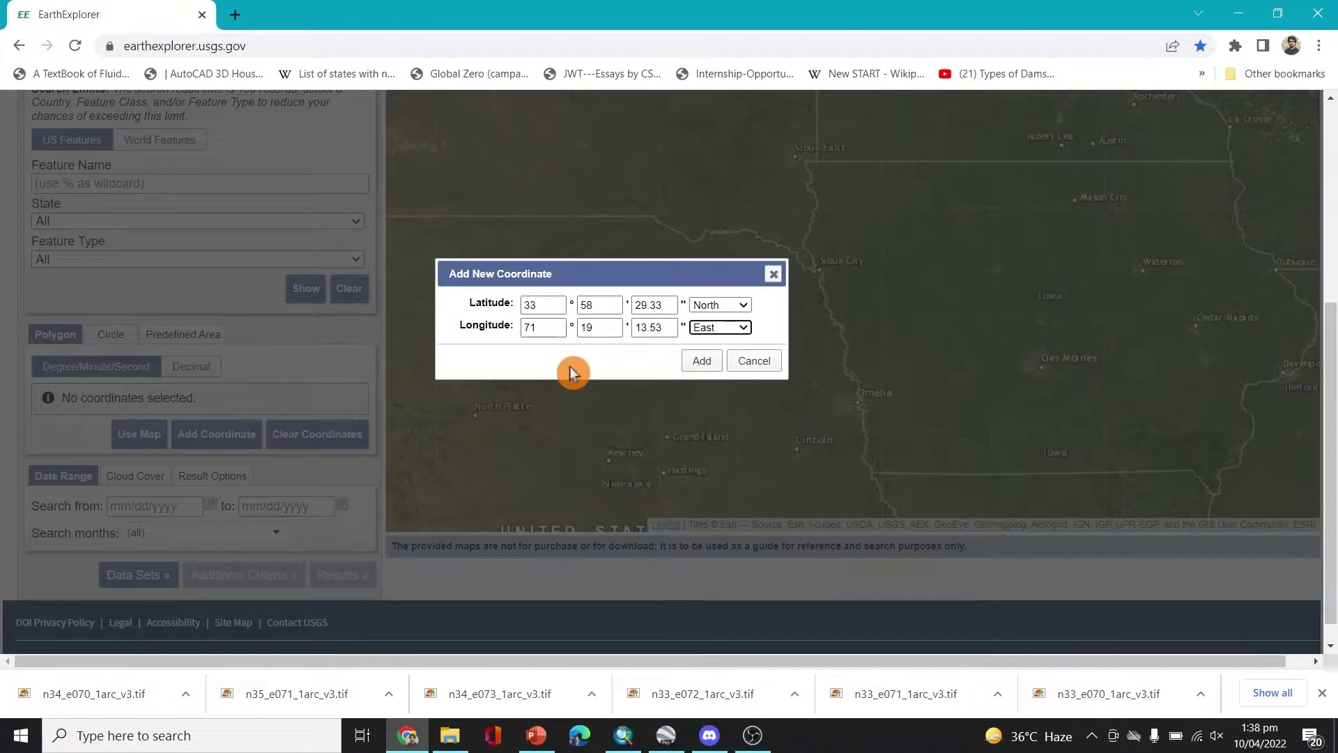
key(alt+Tab)
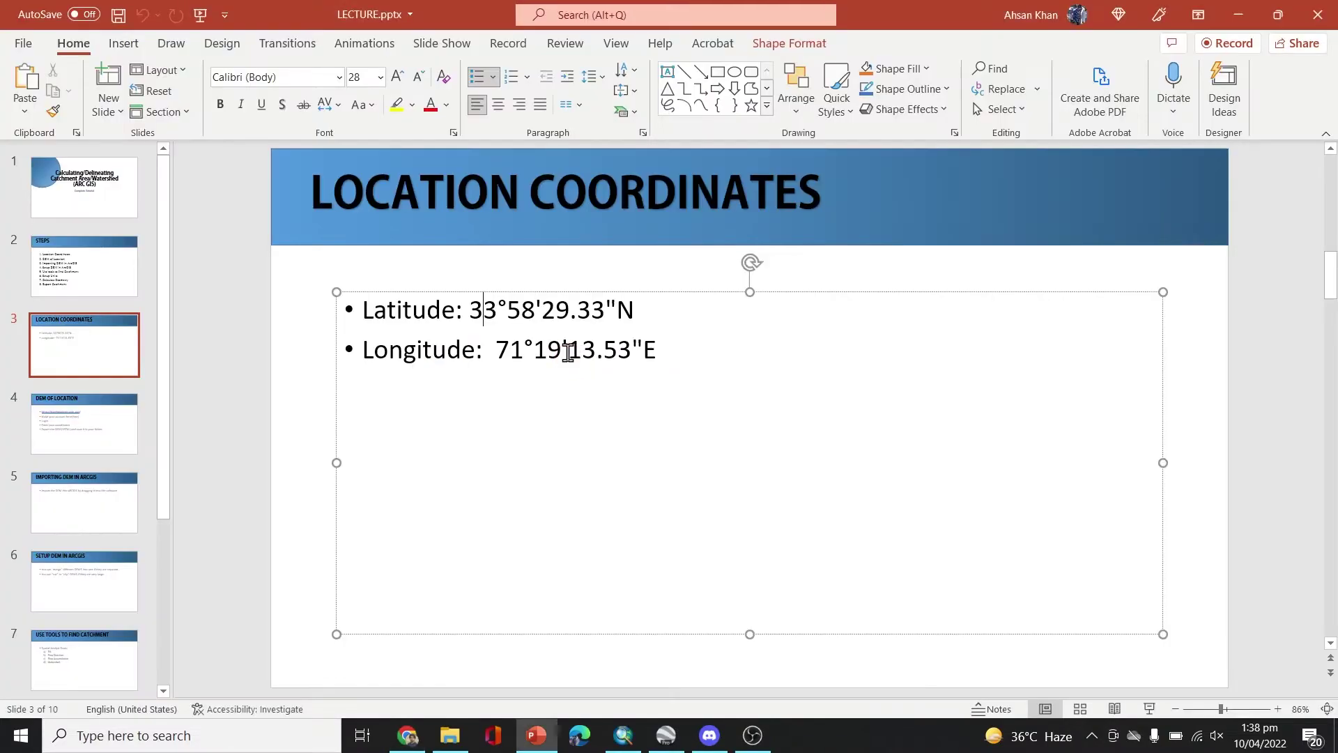
key(alt+Tab)
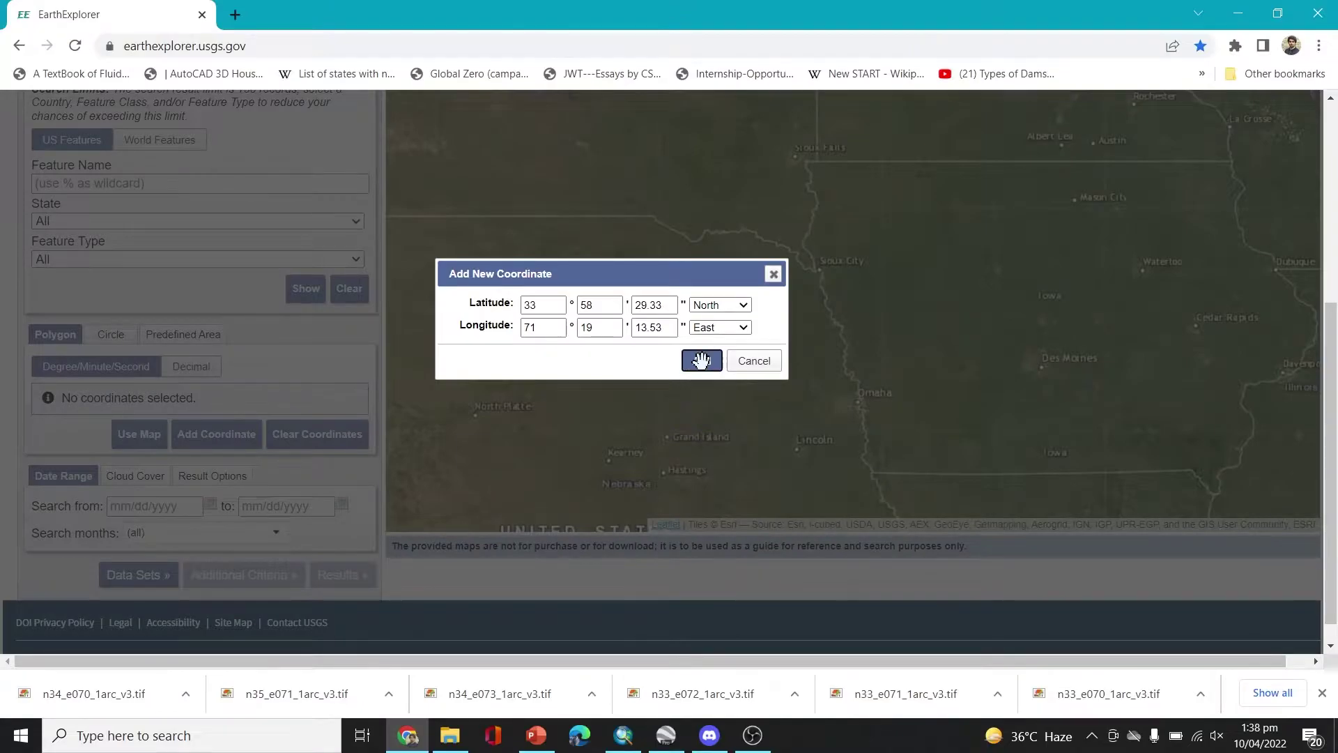
click(699, 362)
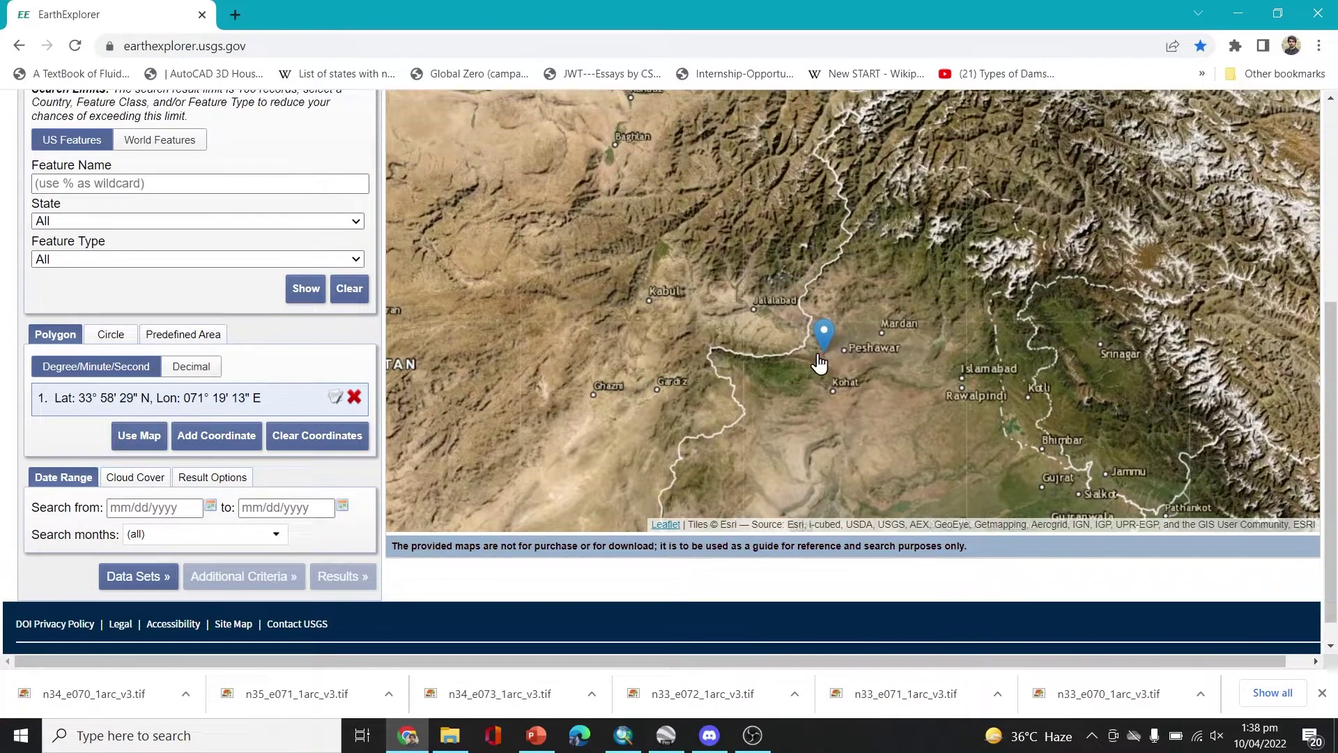
Zoom onto the marker near Jamrud and place a trial second polygon point
scroll(816, 356, up, 4)
scroll(824, 320, up, 4)
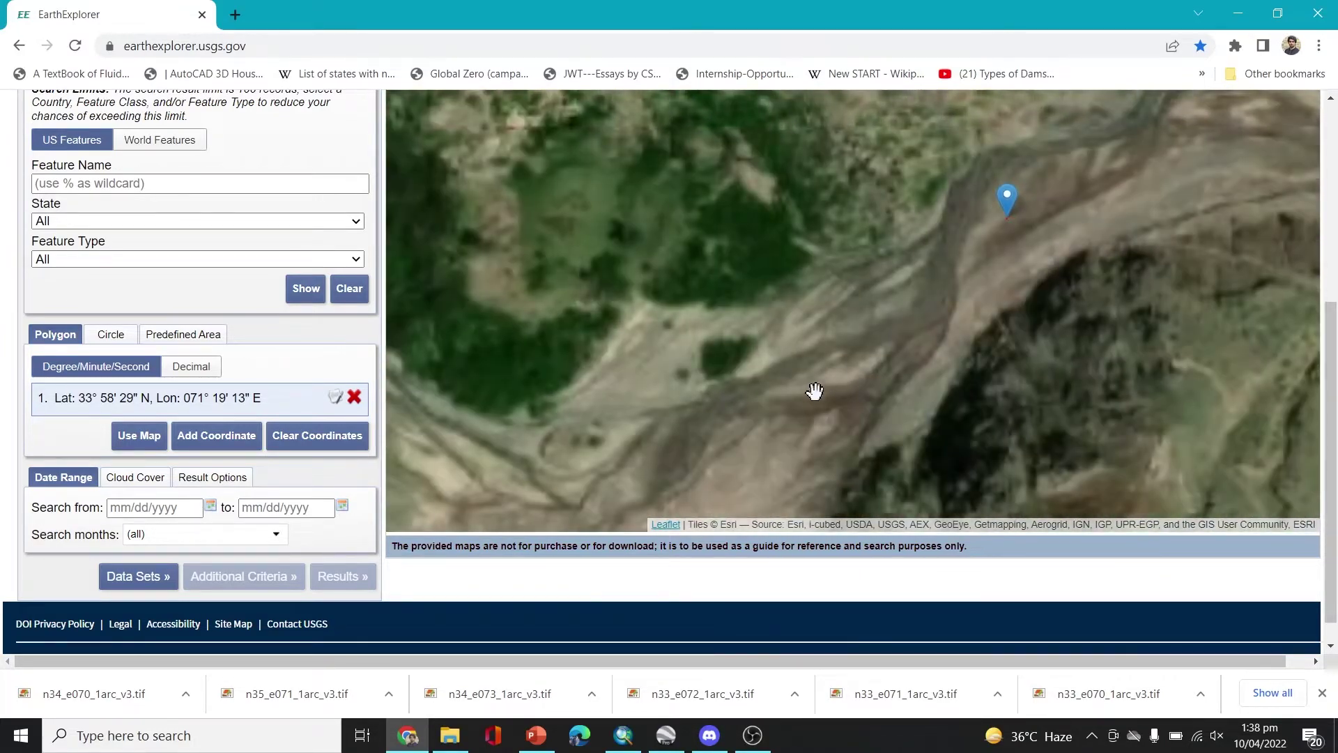
click(726, 406)
drag(905, 350, 759, 388)
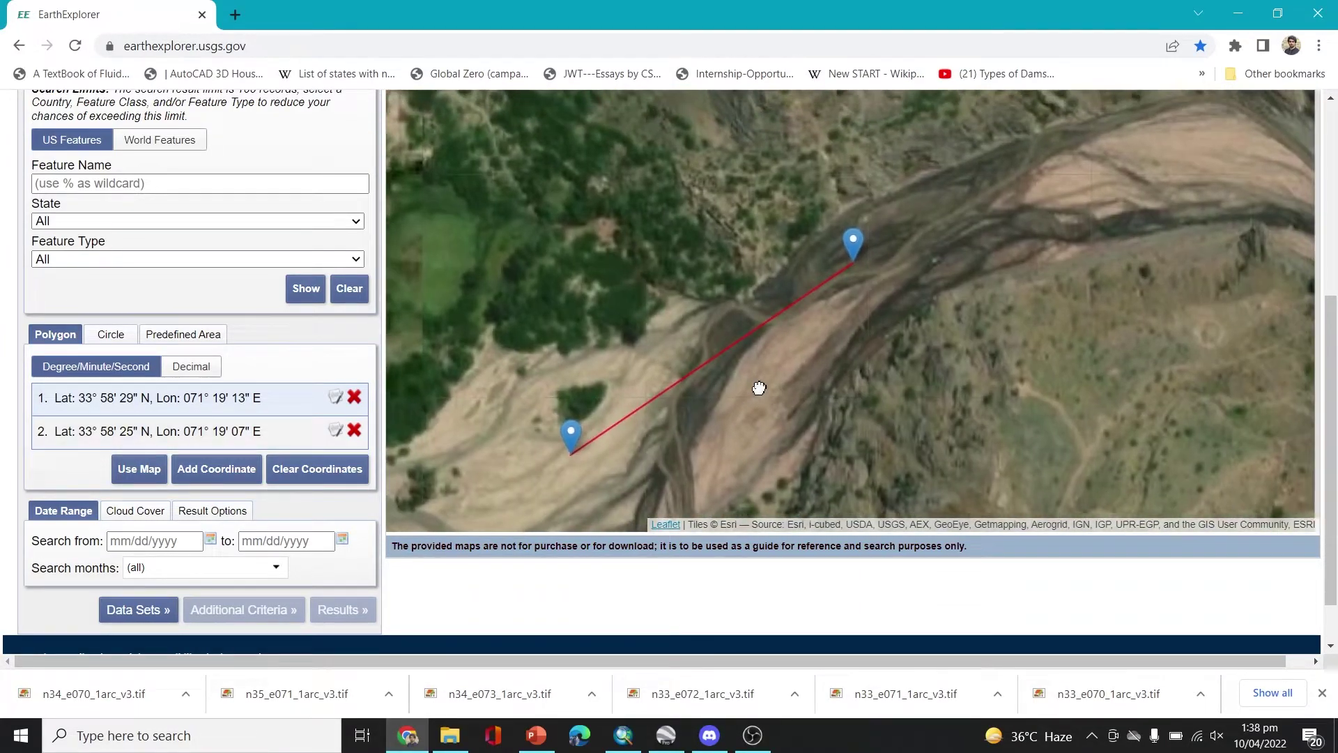
Delete the trial point and bring up the Dam inlet view in Google Earth Pro
click(354, 431)
drag(769, 362, 683, 388)
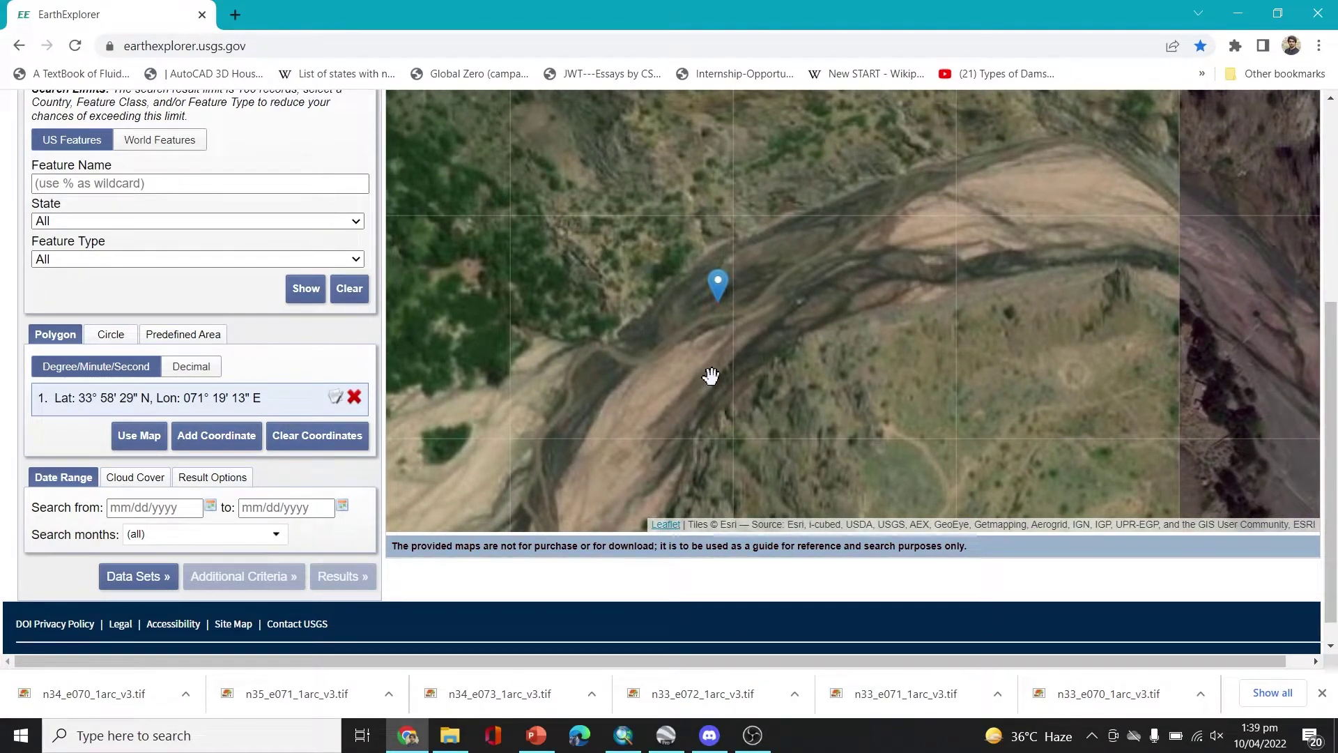
click(665, 736)
scroll(980, 278, down, 2)
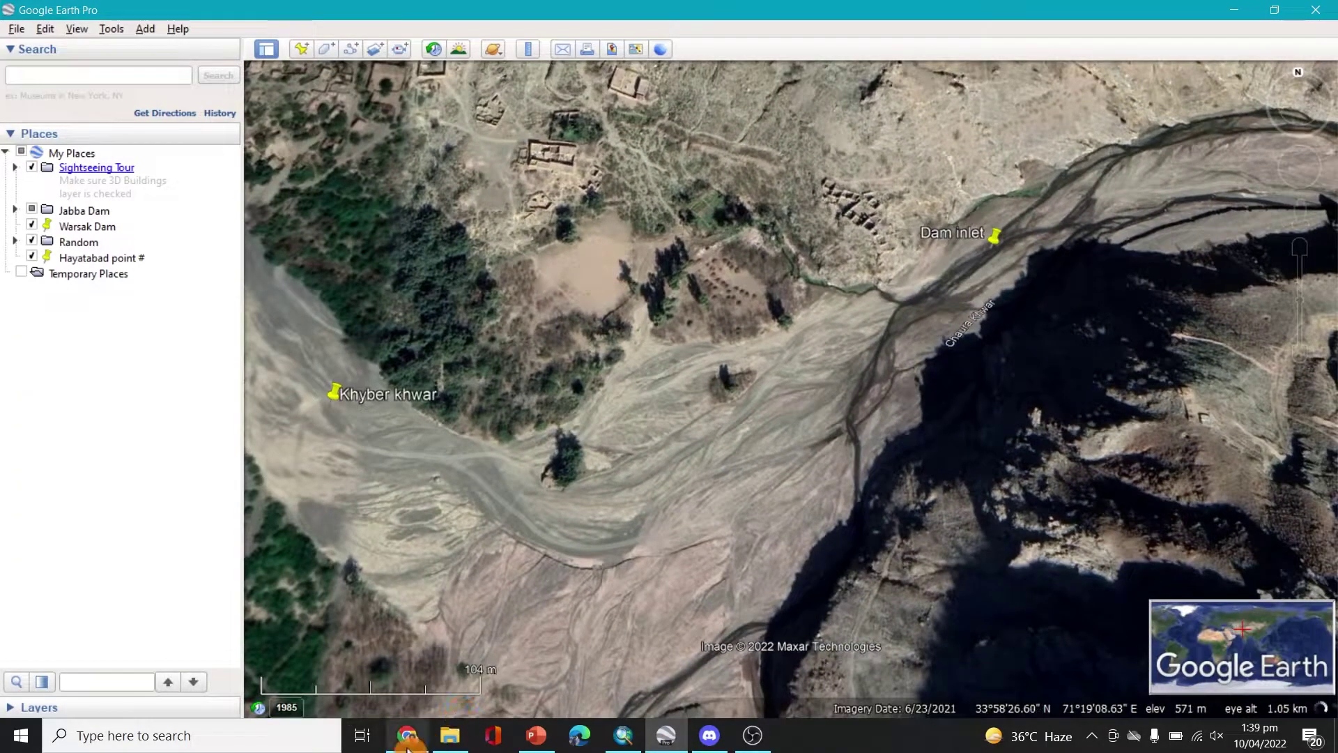
Pan the EarthExplorer satellite map along the river gorge until the dam marker is centred
click(408, 739)
drag(672, 406, 840, 345)
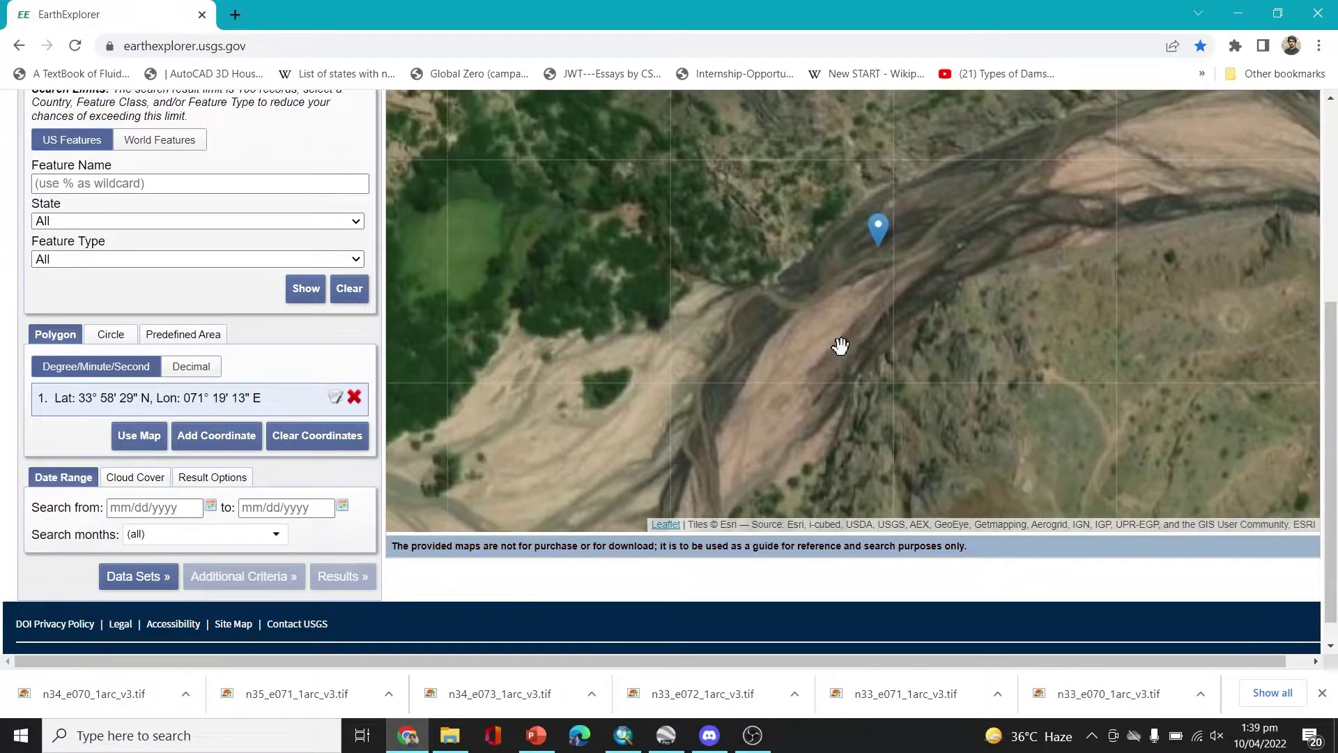
scroll(840, 345, down, 1)
mouse_move(699, 382)
mouse_down()
mouse_move(755, 308)
mouse_move(655, 418)
mouse_up()
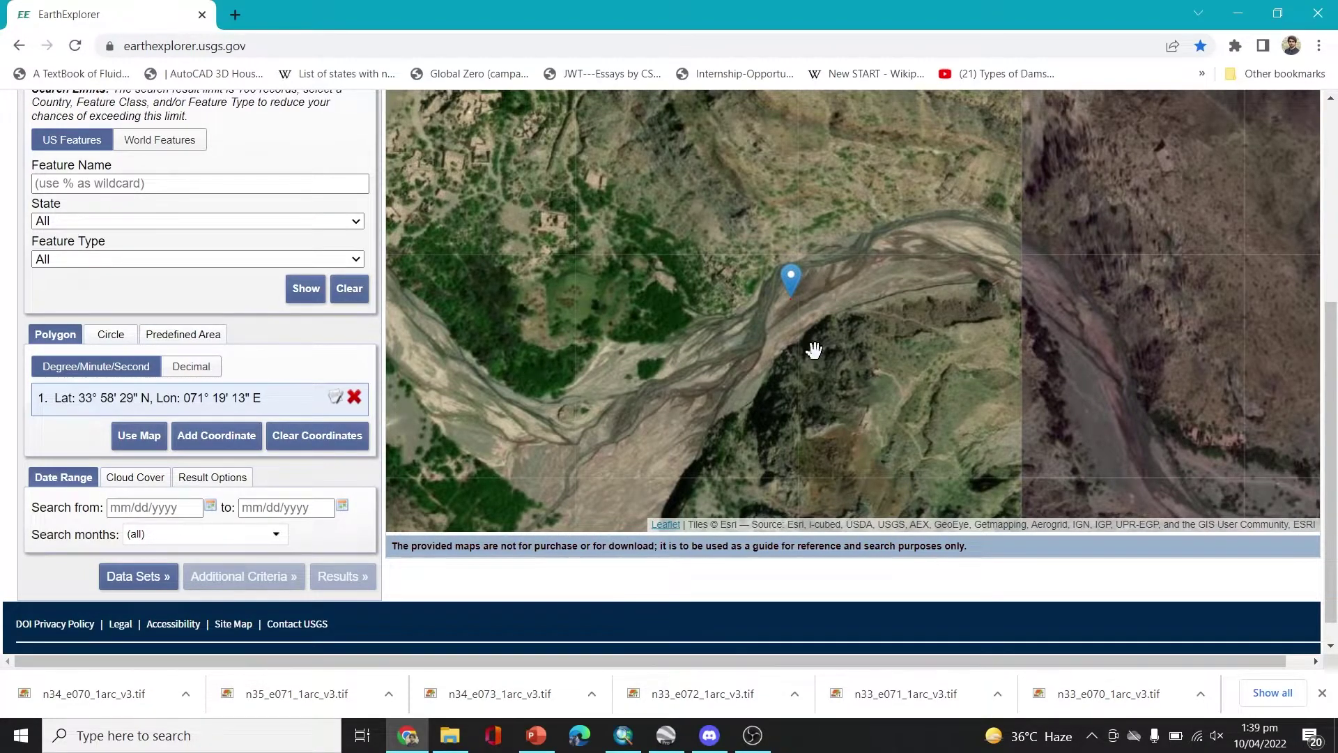
drag(814, 349, 892, 343)
scroll(900, 332, down, 1)
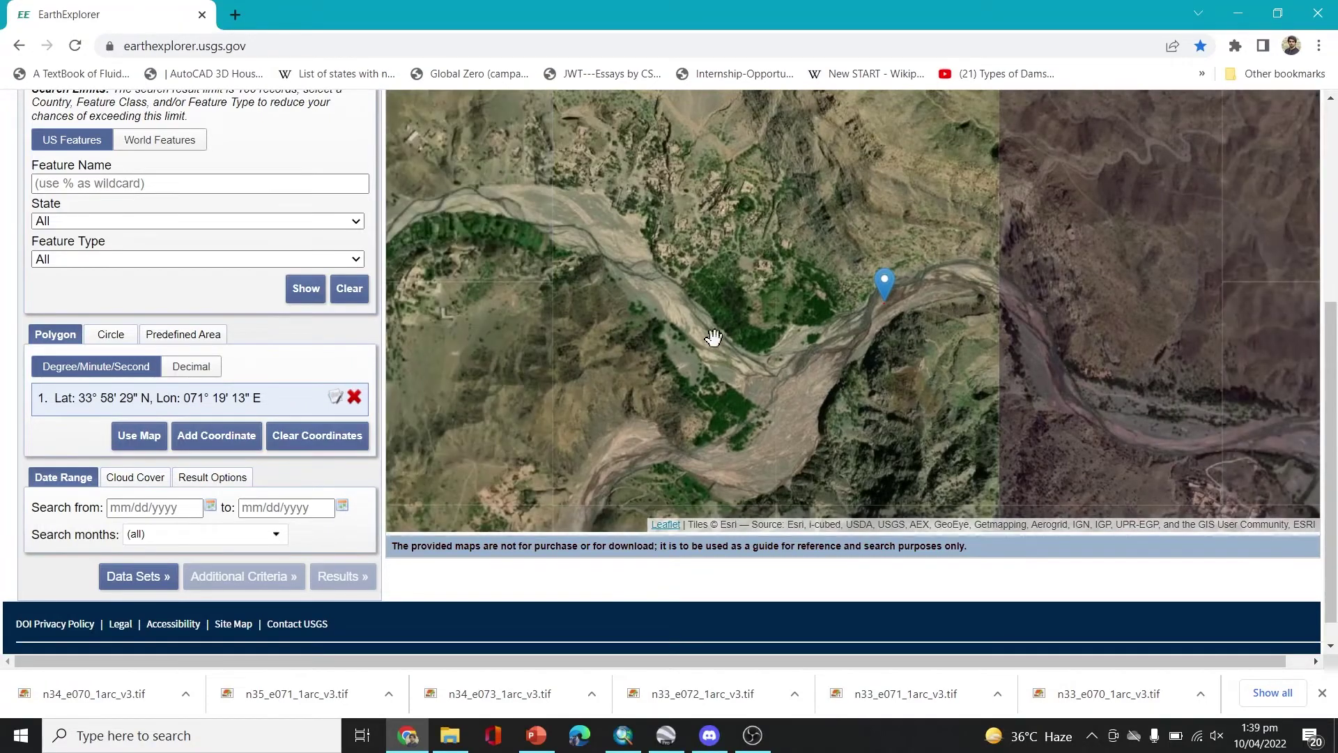
mouse_move(723, 340)
mouse_down()
mouse_move(723, 295)
mouse_move(823, 344)
mouse_up()
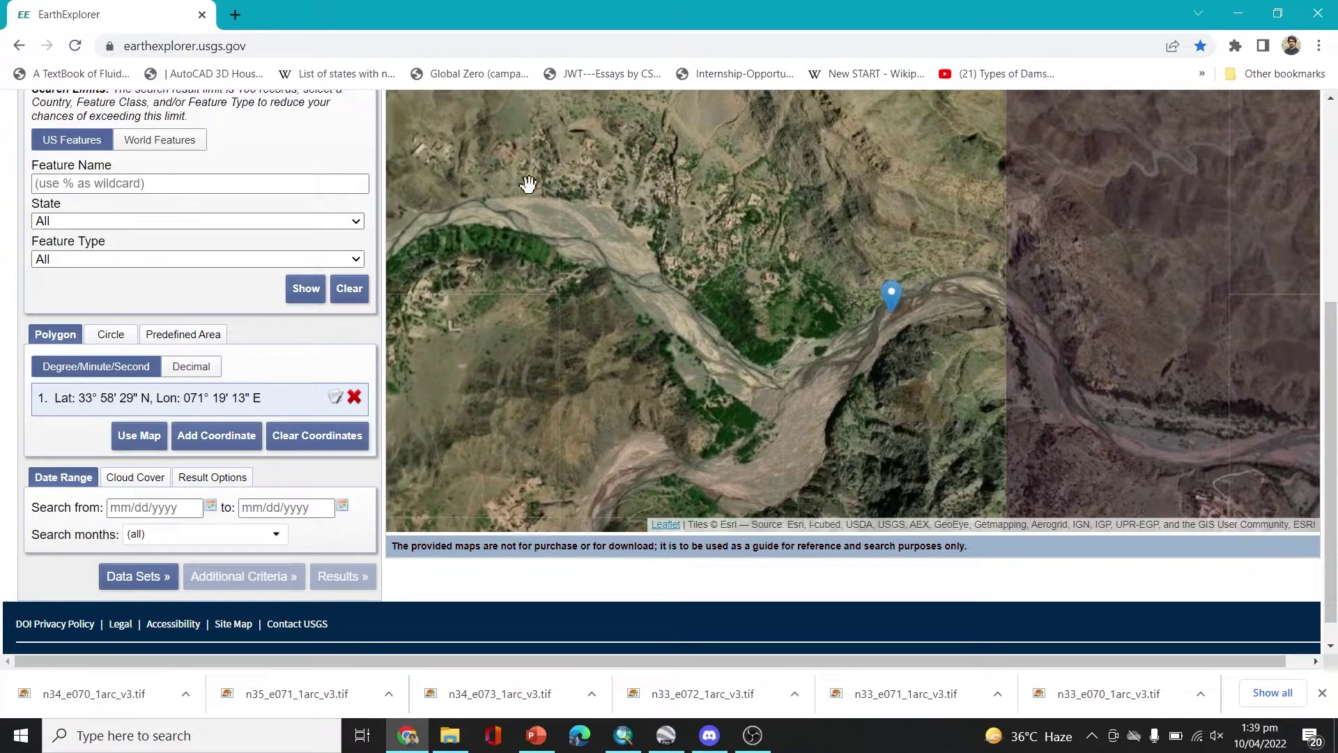
drag(530, 312, 663, 290)
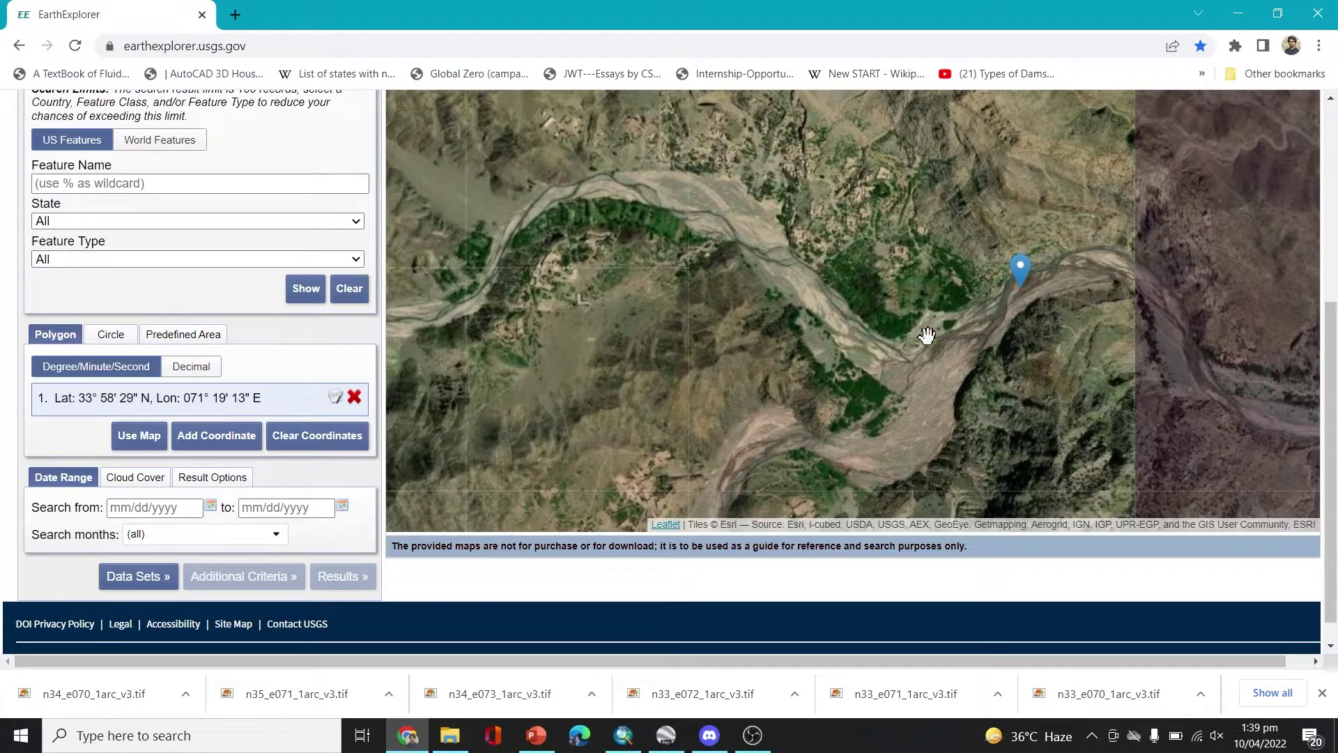
drag(944, 323, 882, 283)
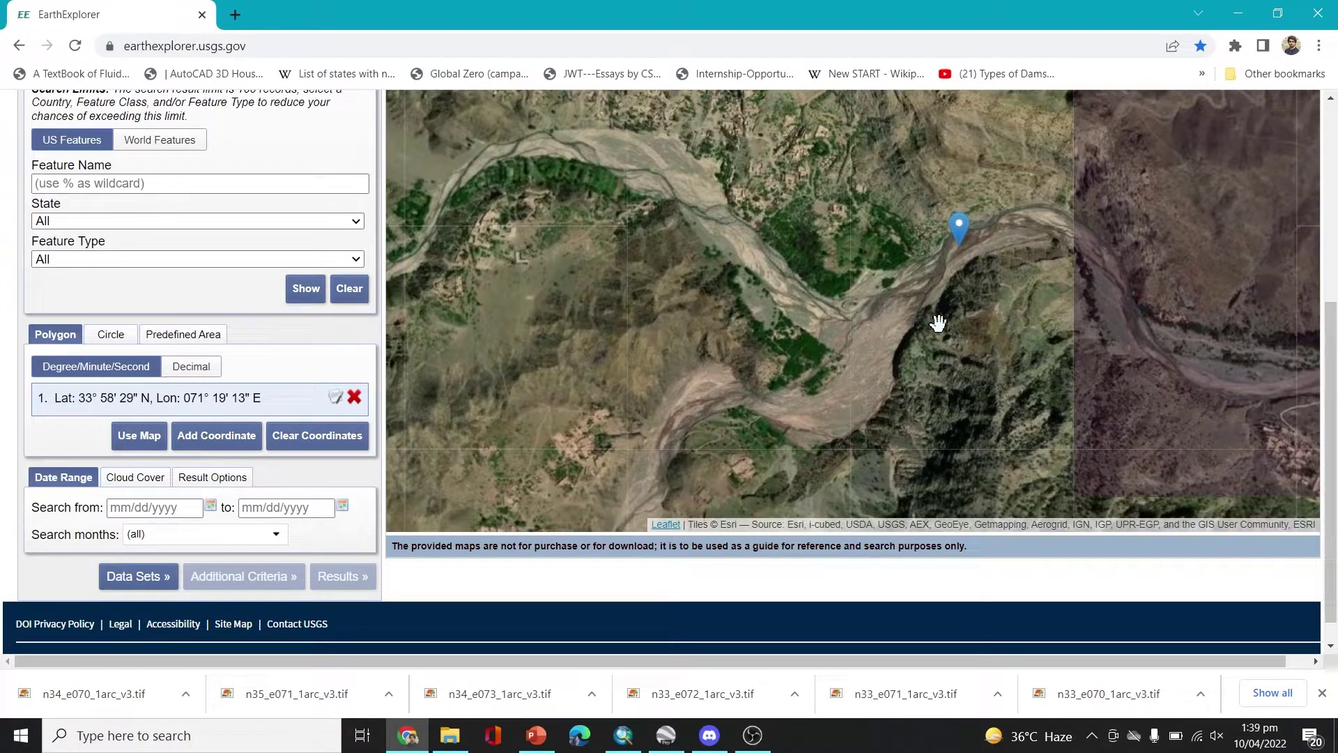
drag(949, 332, 892, 371)
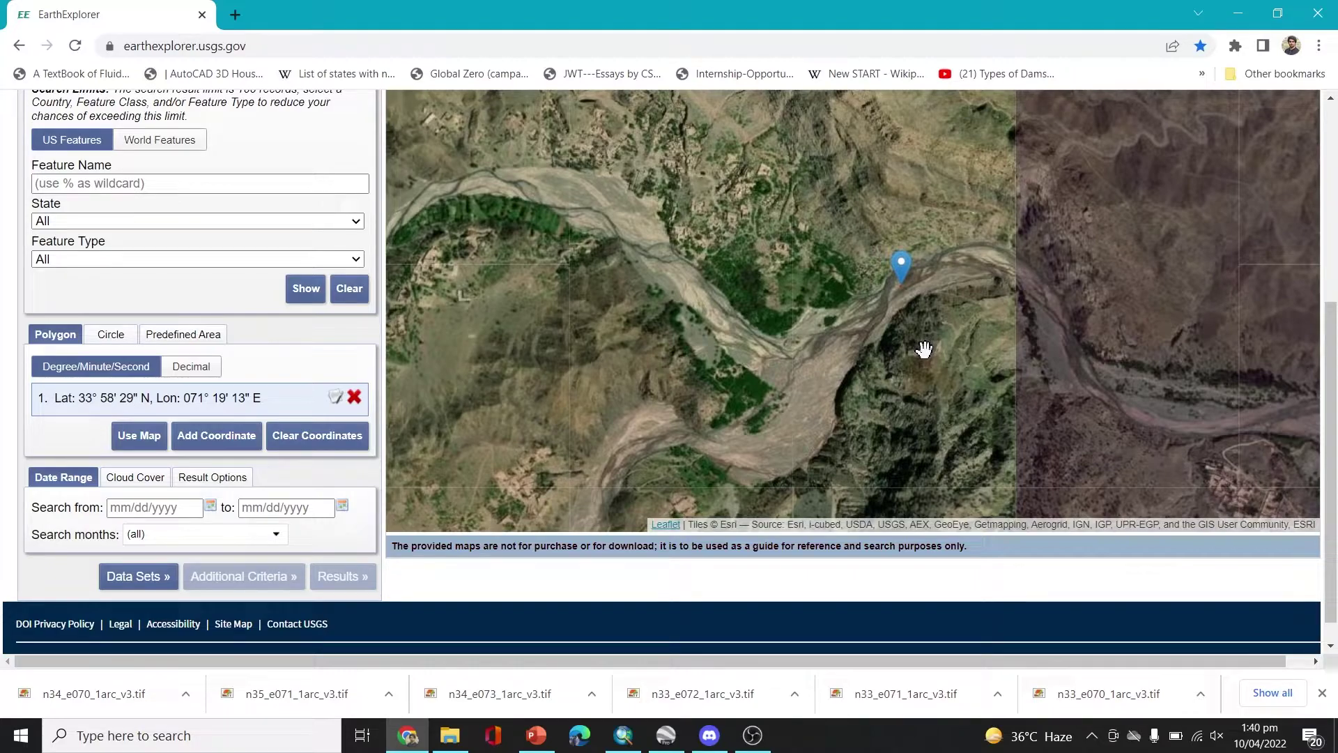
scroll(923, 349, down, 1)
mouse_move(942, 374)
mouse_down()
mouse_move(980, 353)
mouse_move(927, 320)
mouse_up()
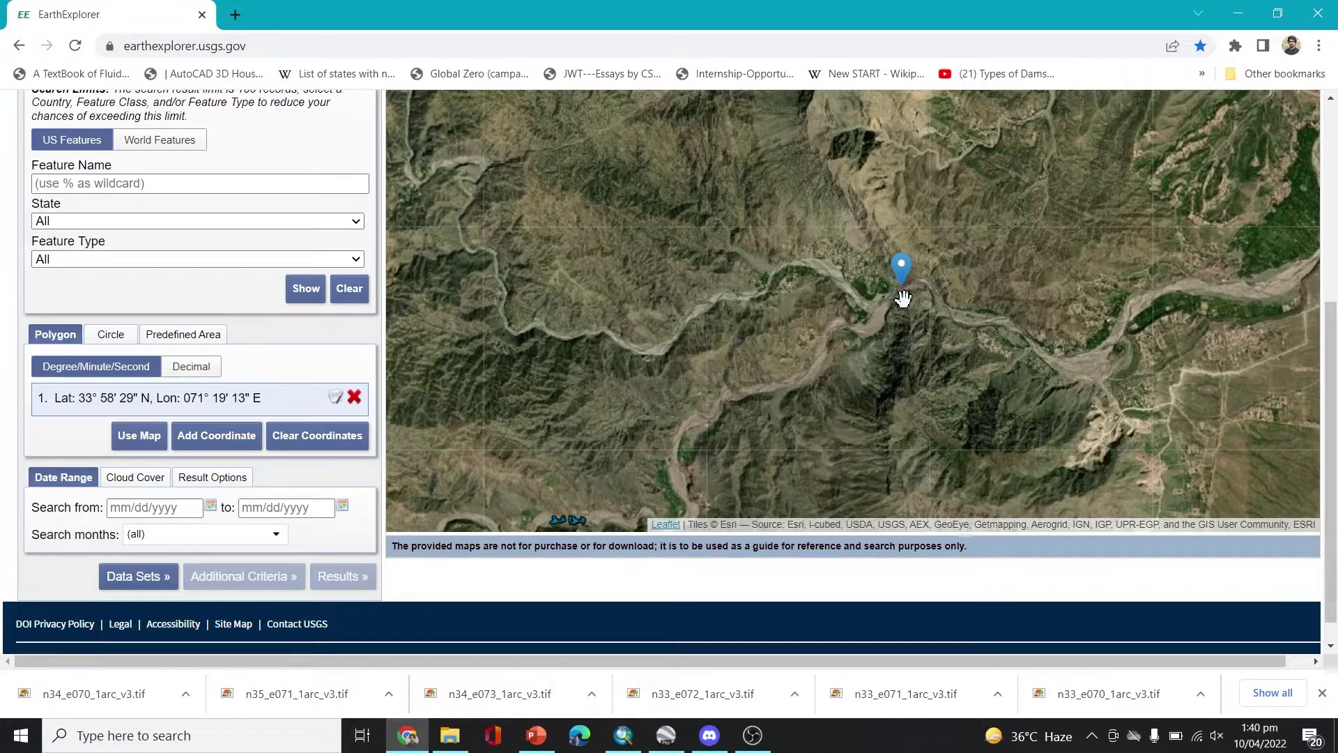
drag(762, 442, 784, 373)
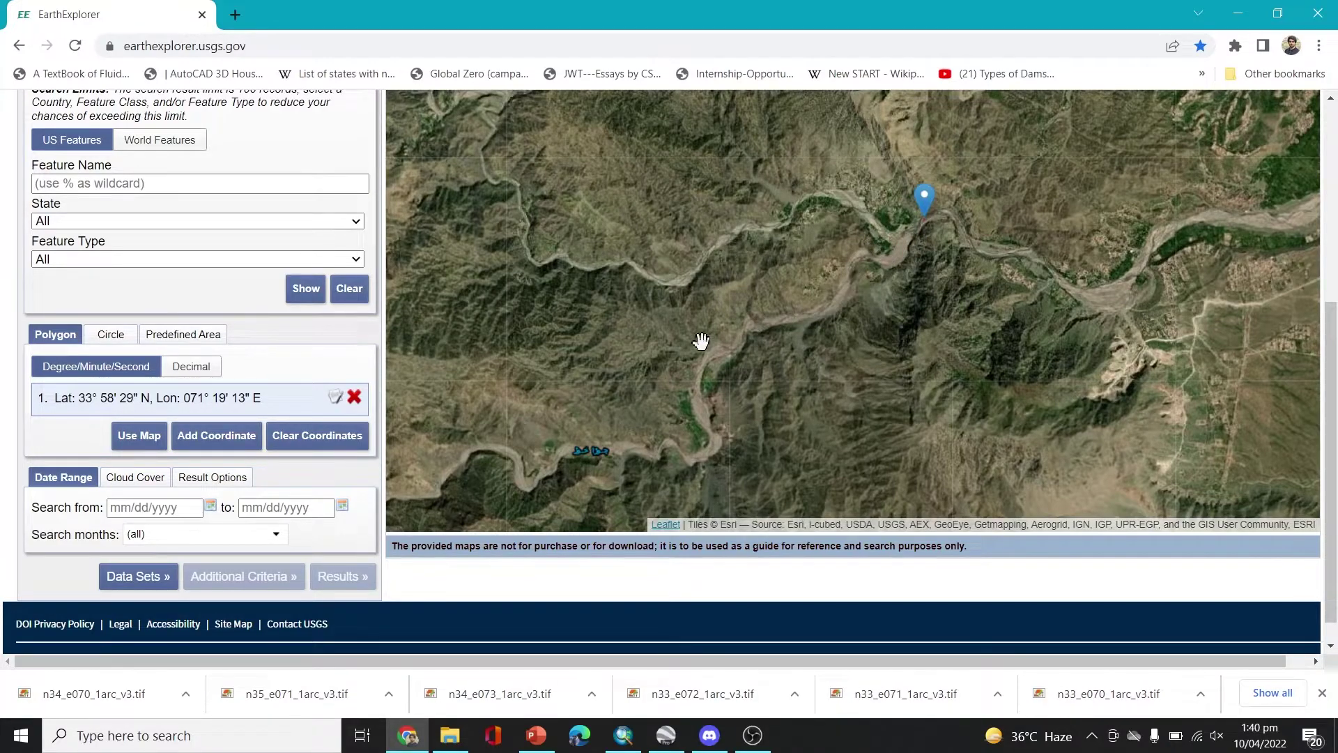
drag(759, 284, 816, 285)
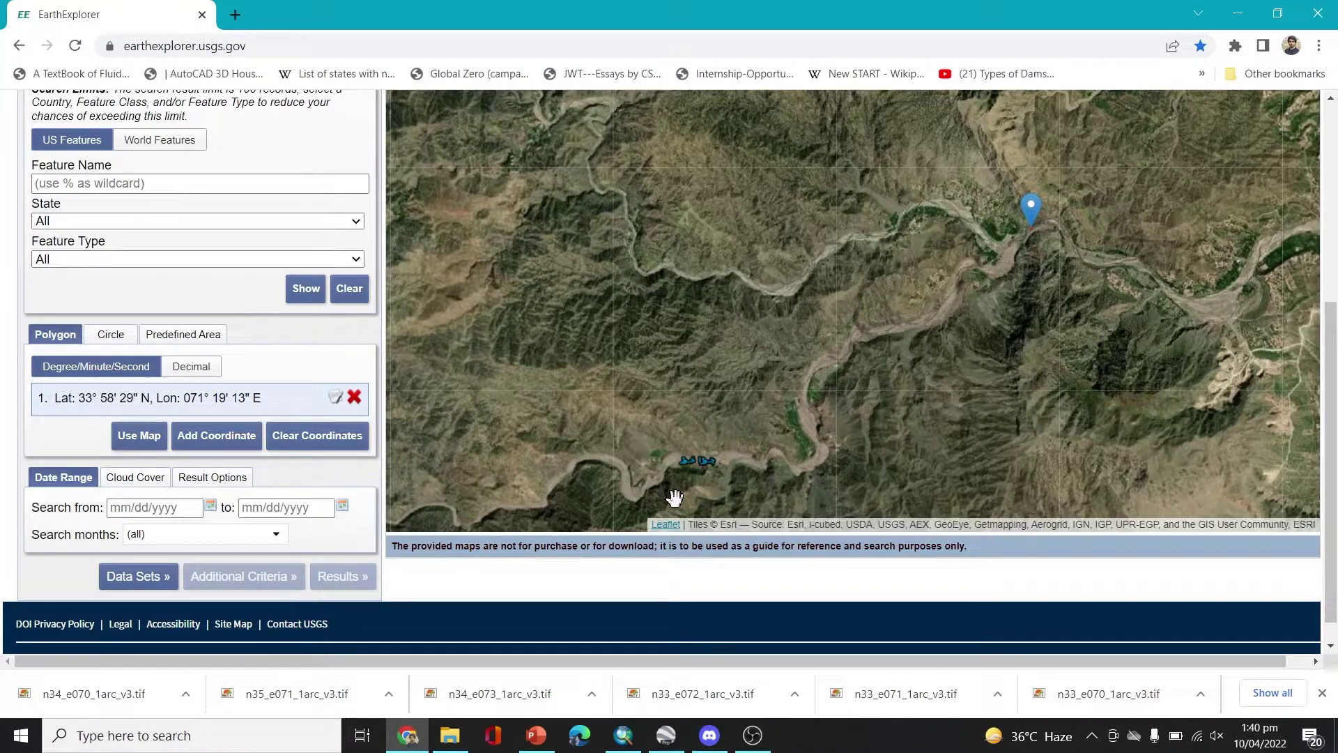
drag(983, 276, 865, 304)
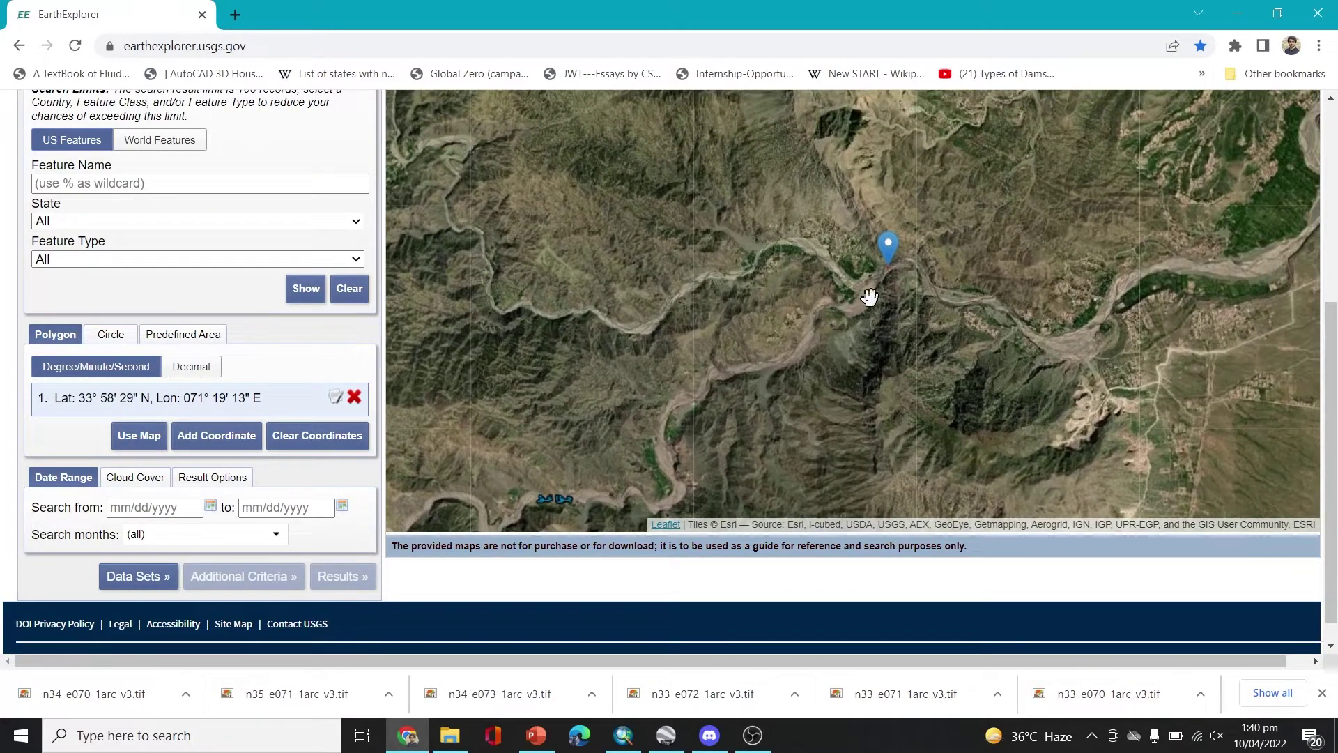
scroll(877, 307, up, 1)
scroll(876, 307, up, 2)
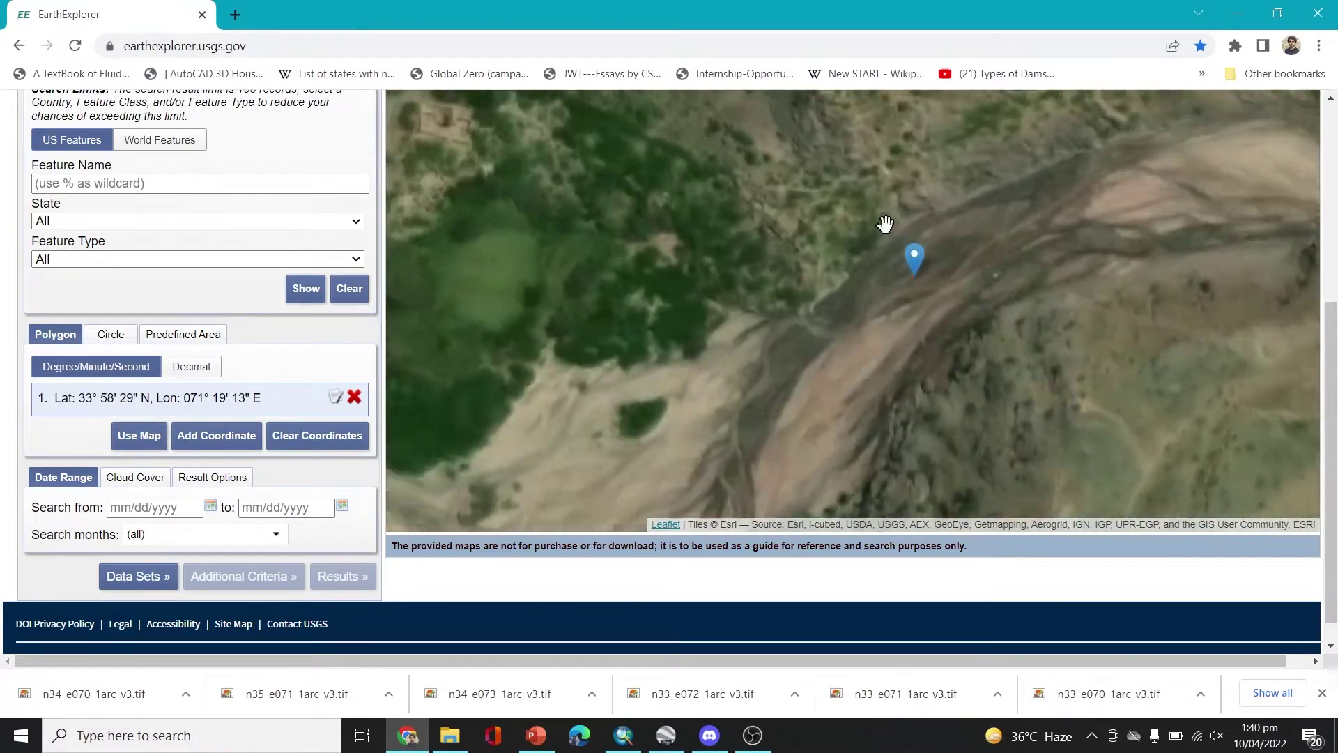
scroll(1153, 262, down, 2)
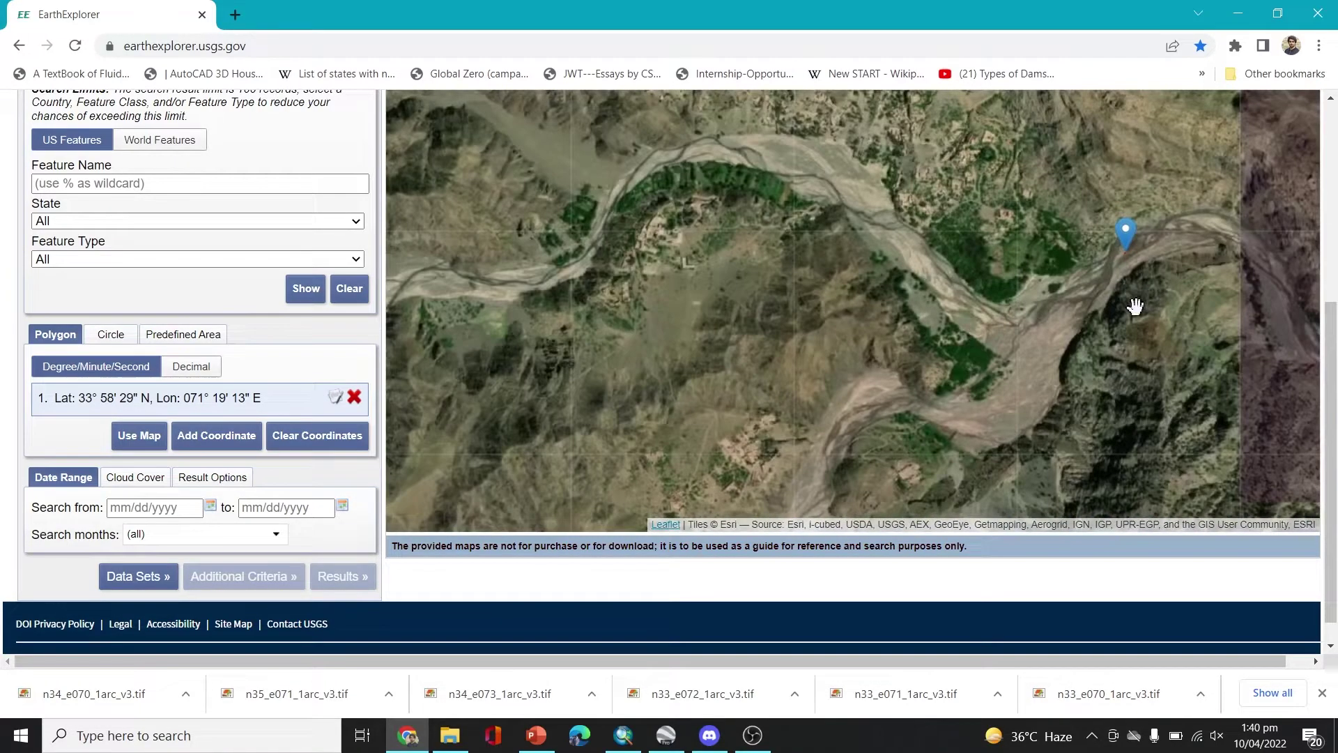
drag(1144, 299, 1130, 271)
scroll(1130, 272, down, 1)
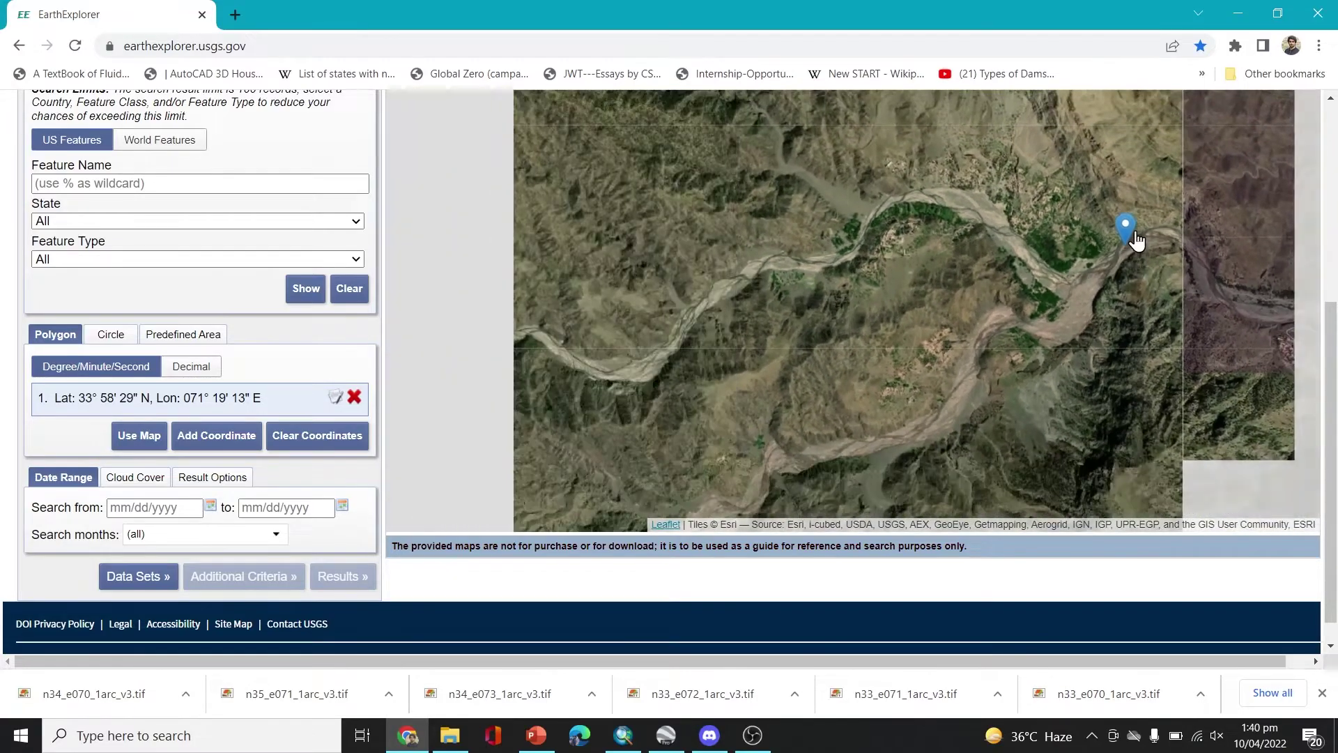
scroll(510, 135, down, 1)
drag(648, 220, 868, 304)
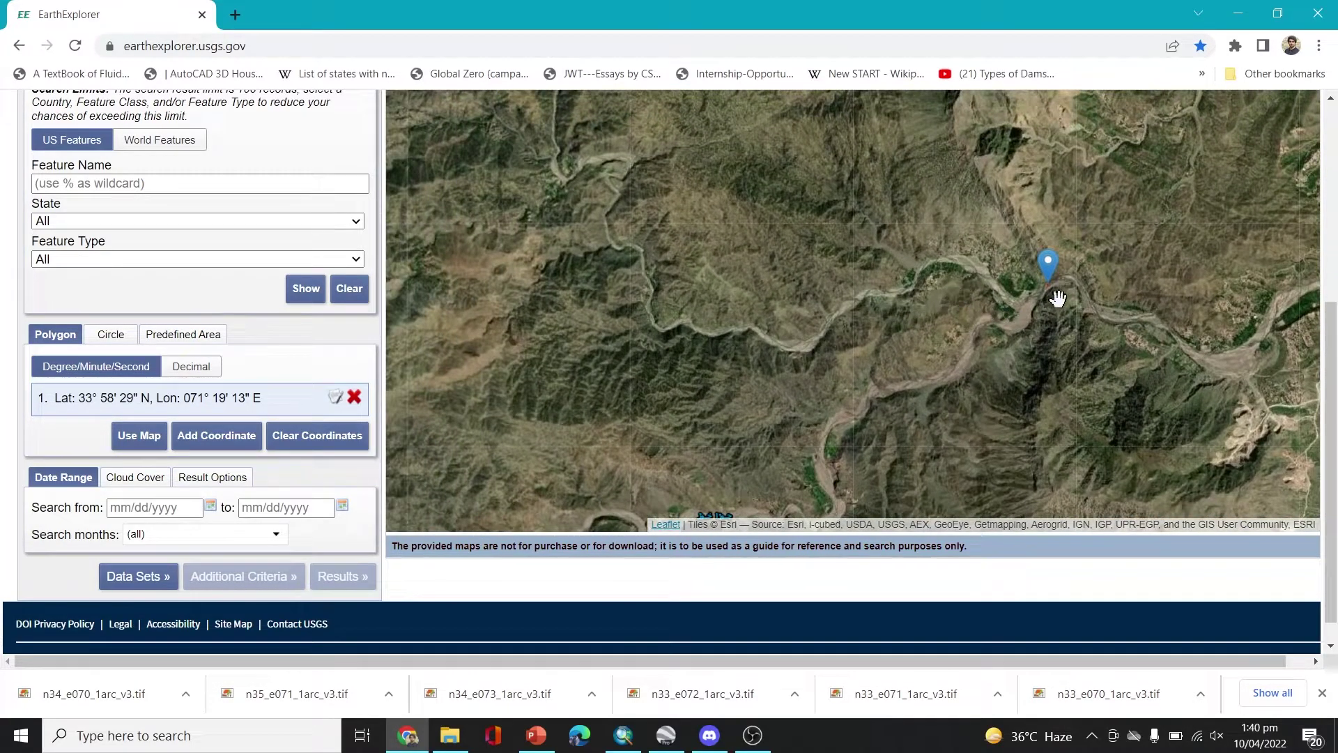
scroll(1036, 302, down, 1)
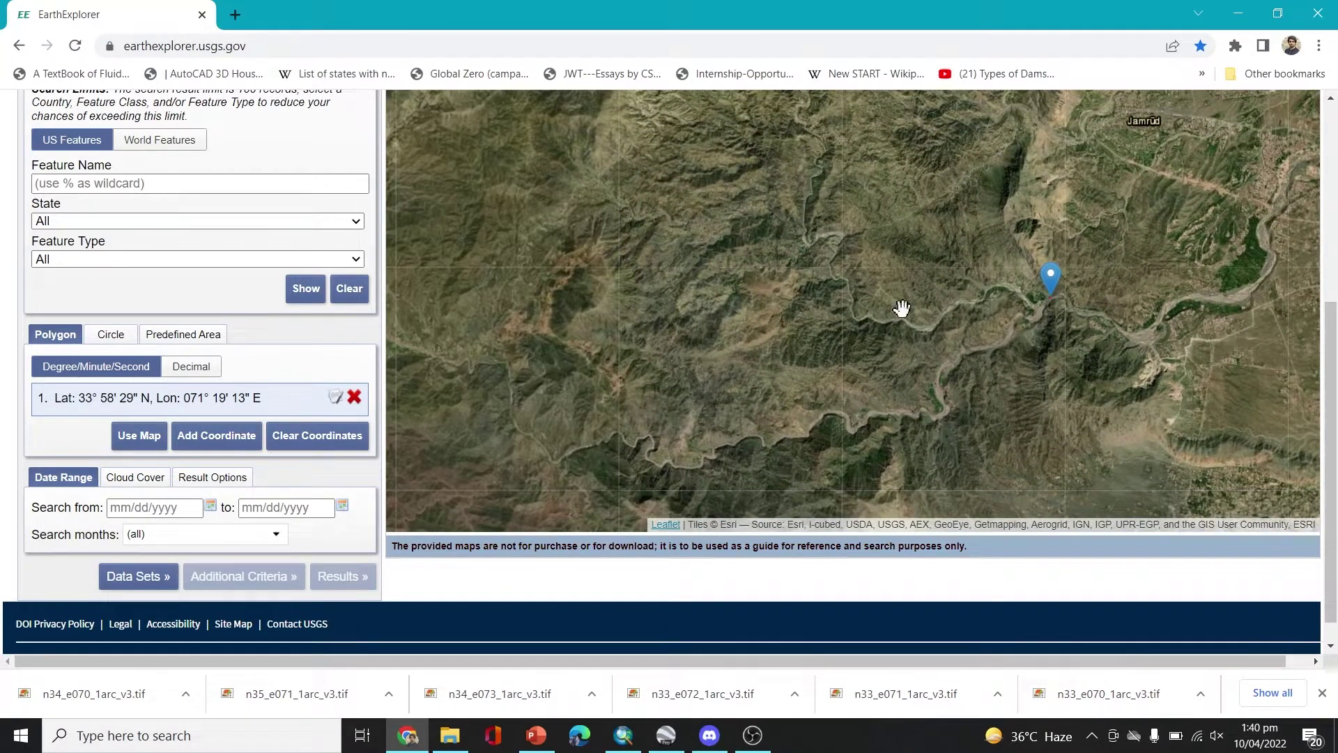
drag(892, 320, 849, 298)
drag(769, 331, 804, 324)
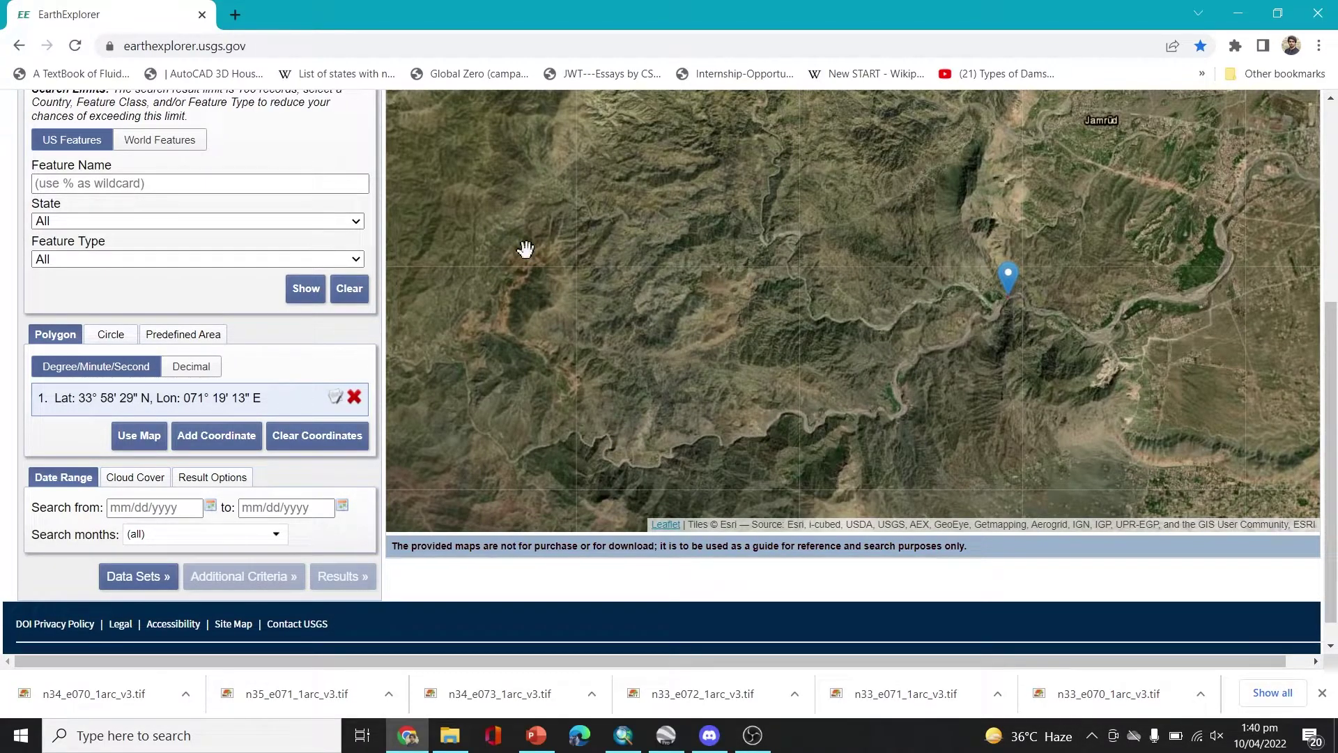
drag(812, 325, 782, 286)
scroll(780, 307, up, 3)
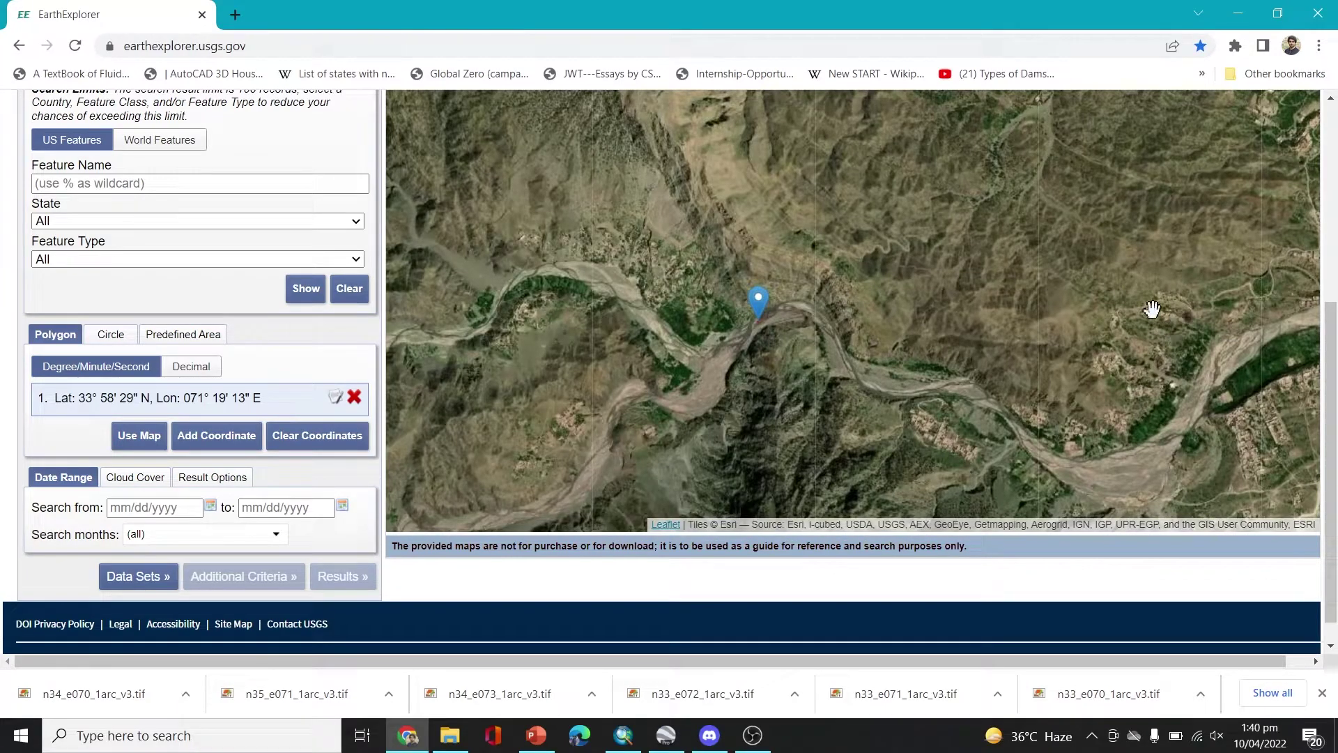
scroll(1150, 310, down, 3)
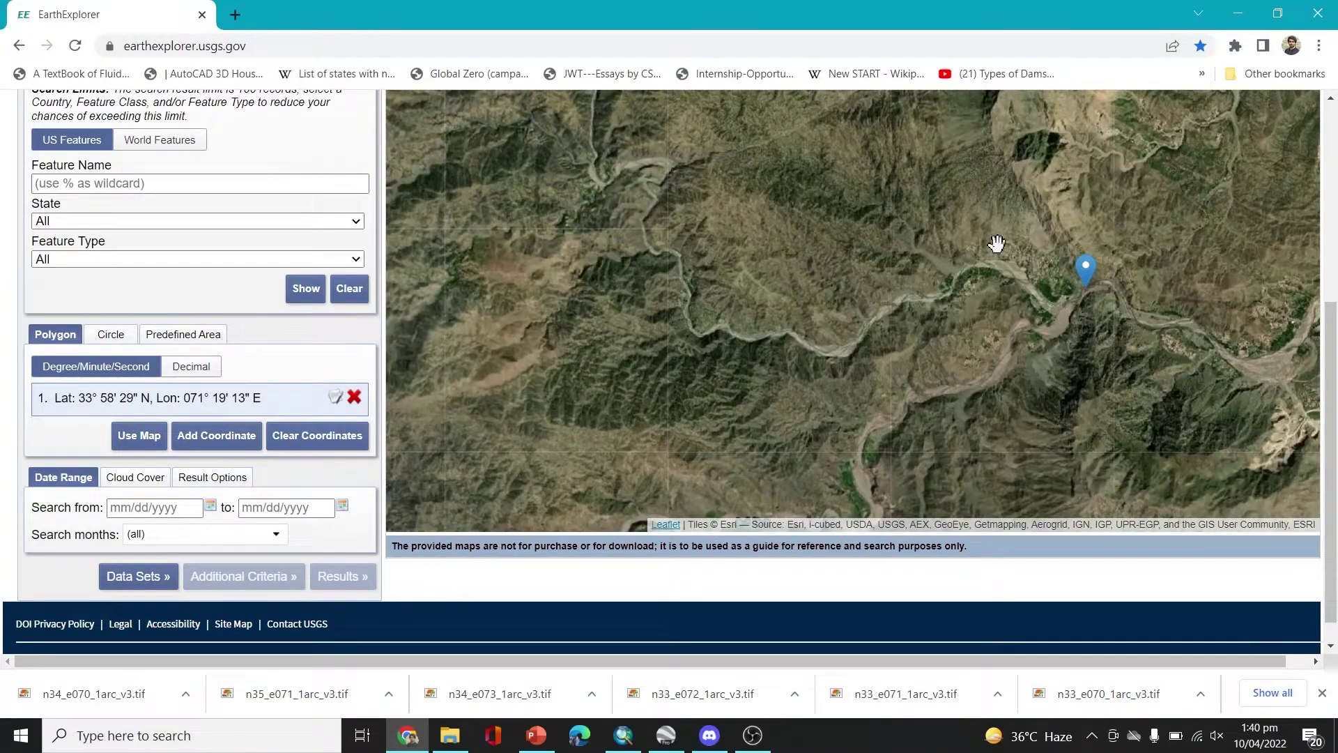
mouse_move(997, 243)
mouse_down()
mouse_move(1010, 310)
mouse_move(1104, 184)
mouse_up()
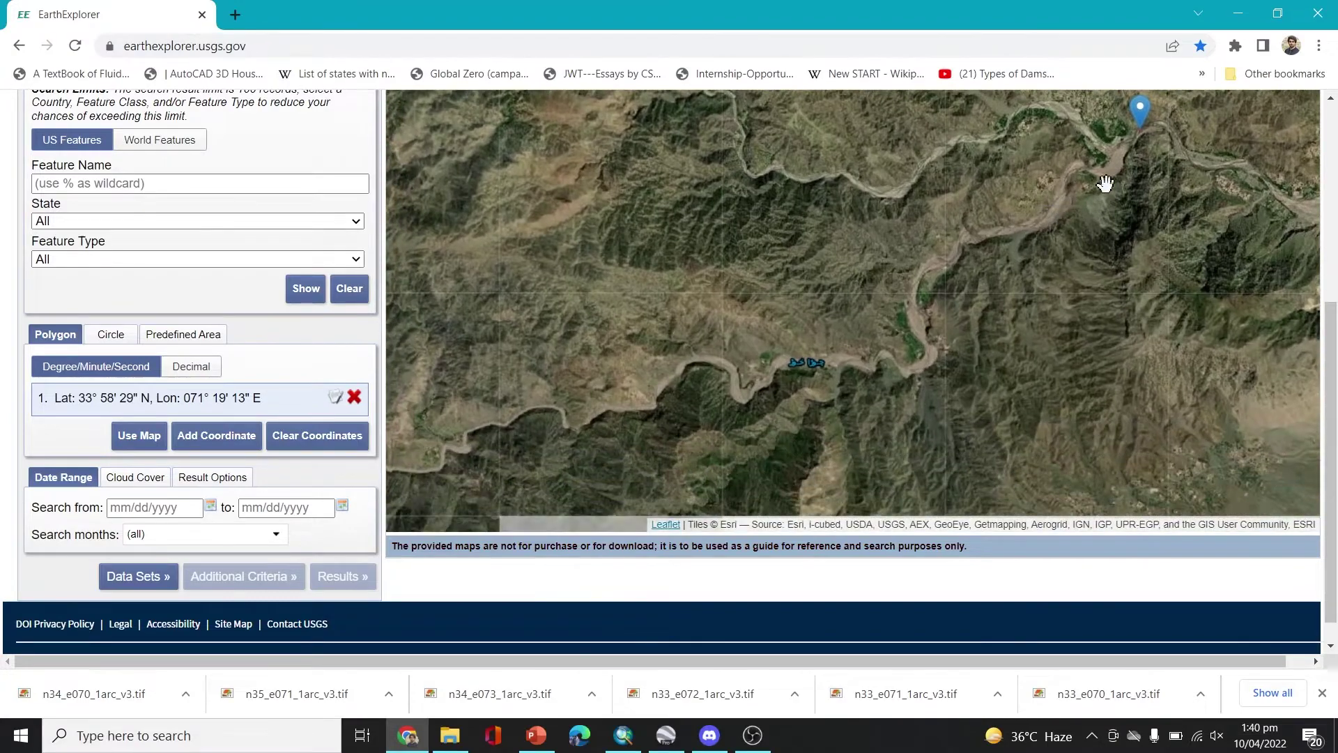
drag(872, 412, 920, 341)
drag(958, 276, 916, 354)
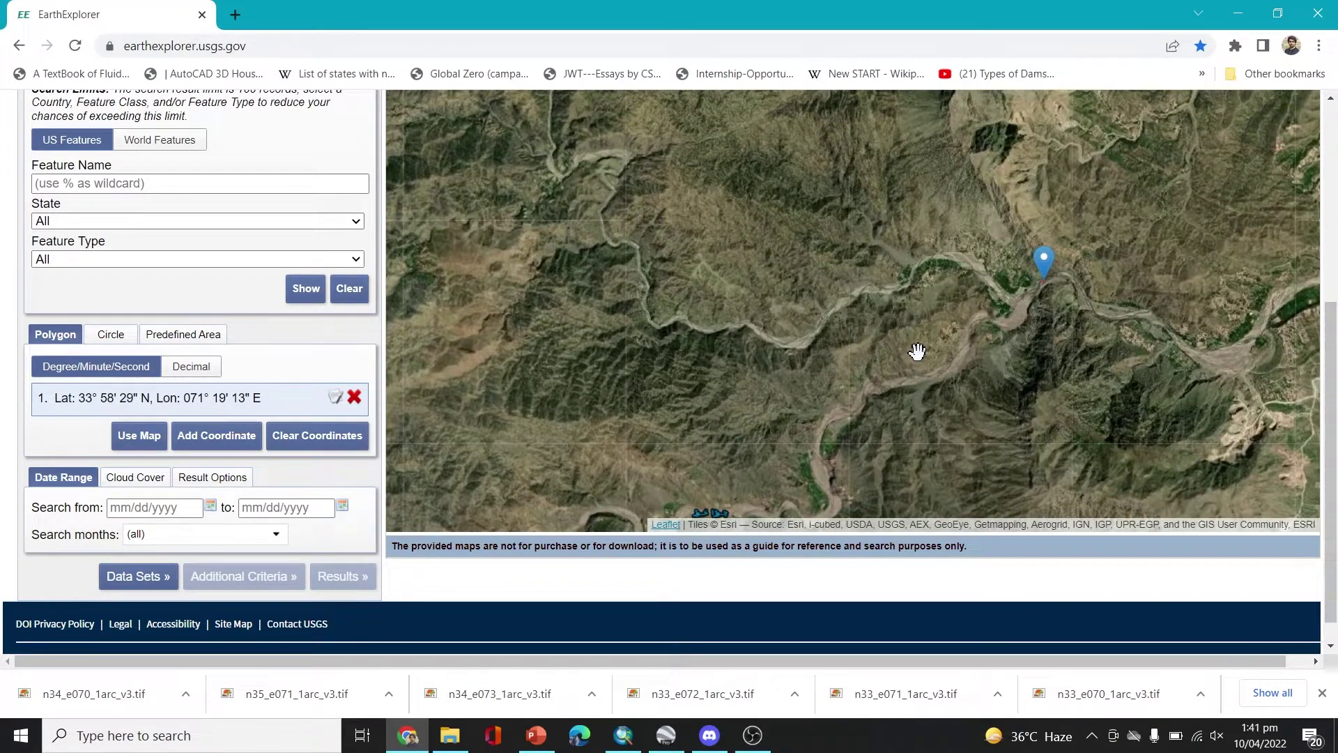
drag(917, 352, 905, 349)
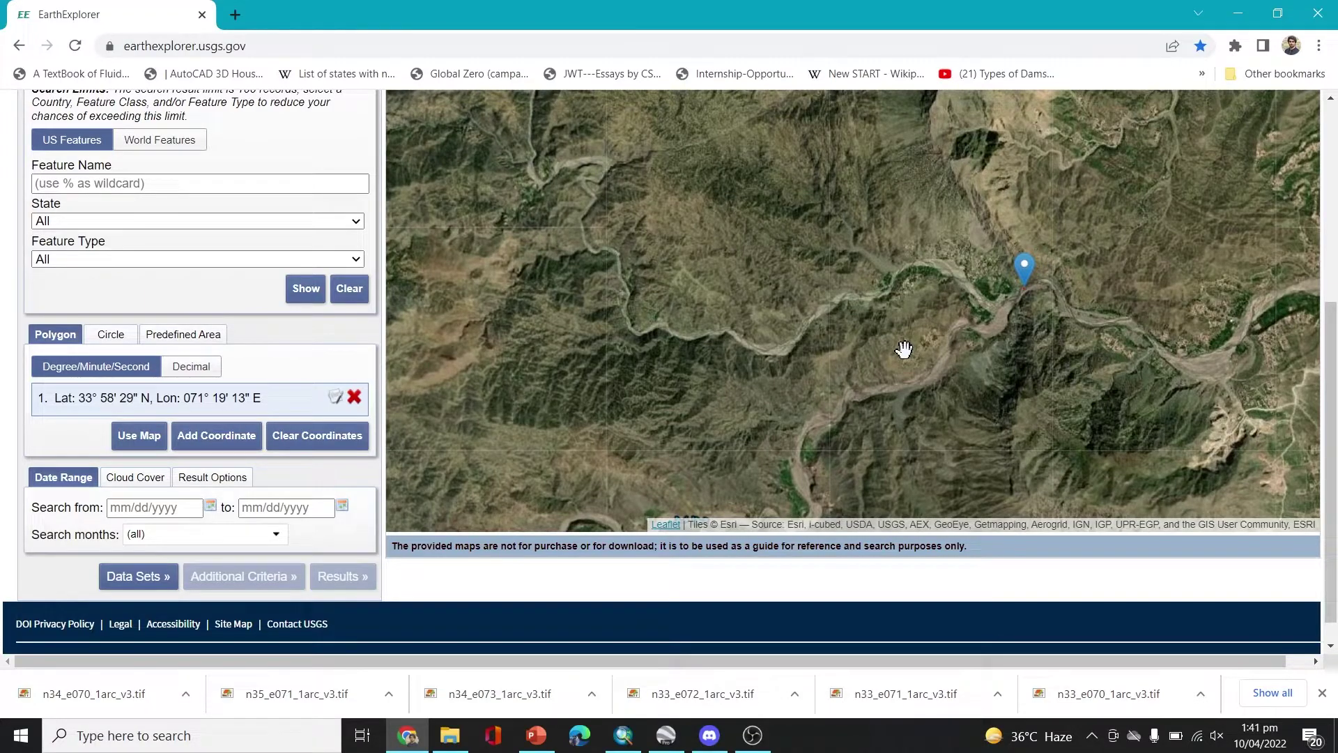
drag(892, 353, 857, 350)
Zoom out until Torkham and Peshawar show, then back in around the dam marker near Jamrud
scroll(859, 352, down, 1)
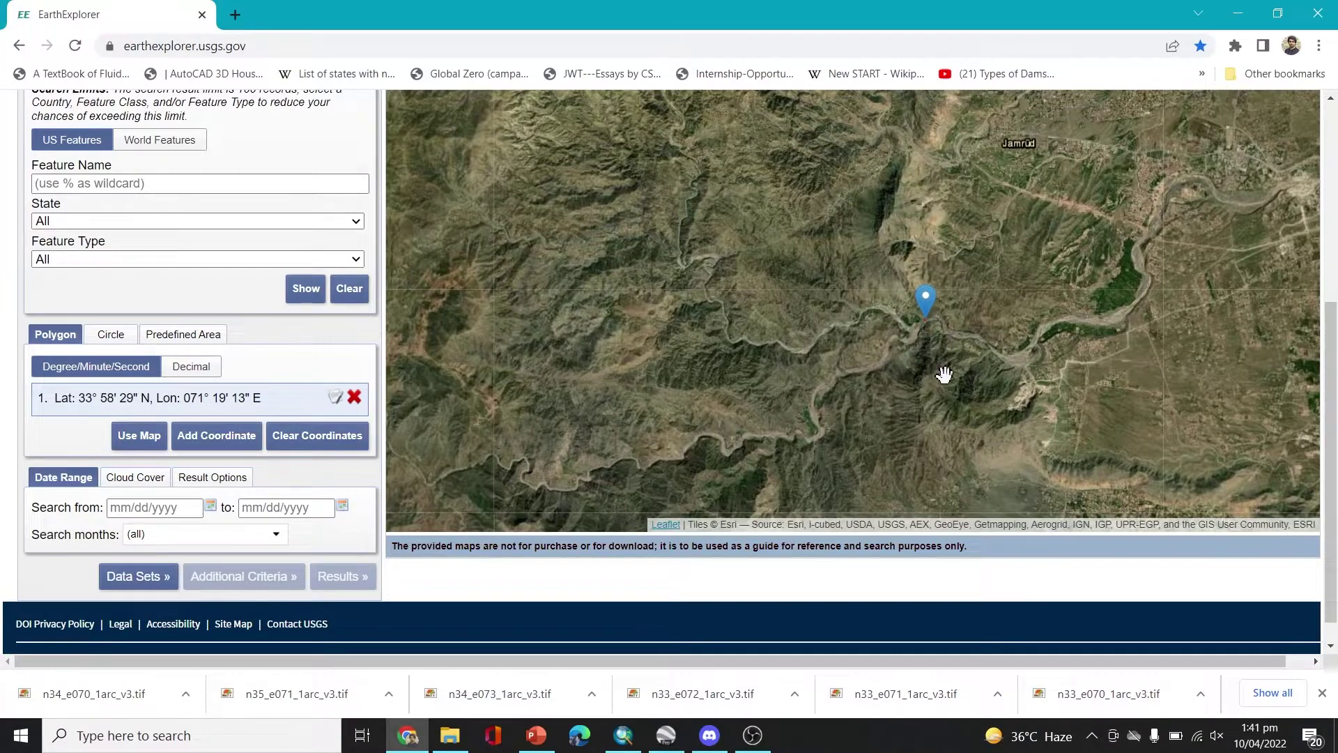
drag(943, 374, 985, 372)
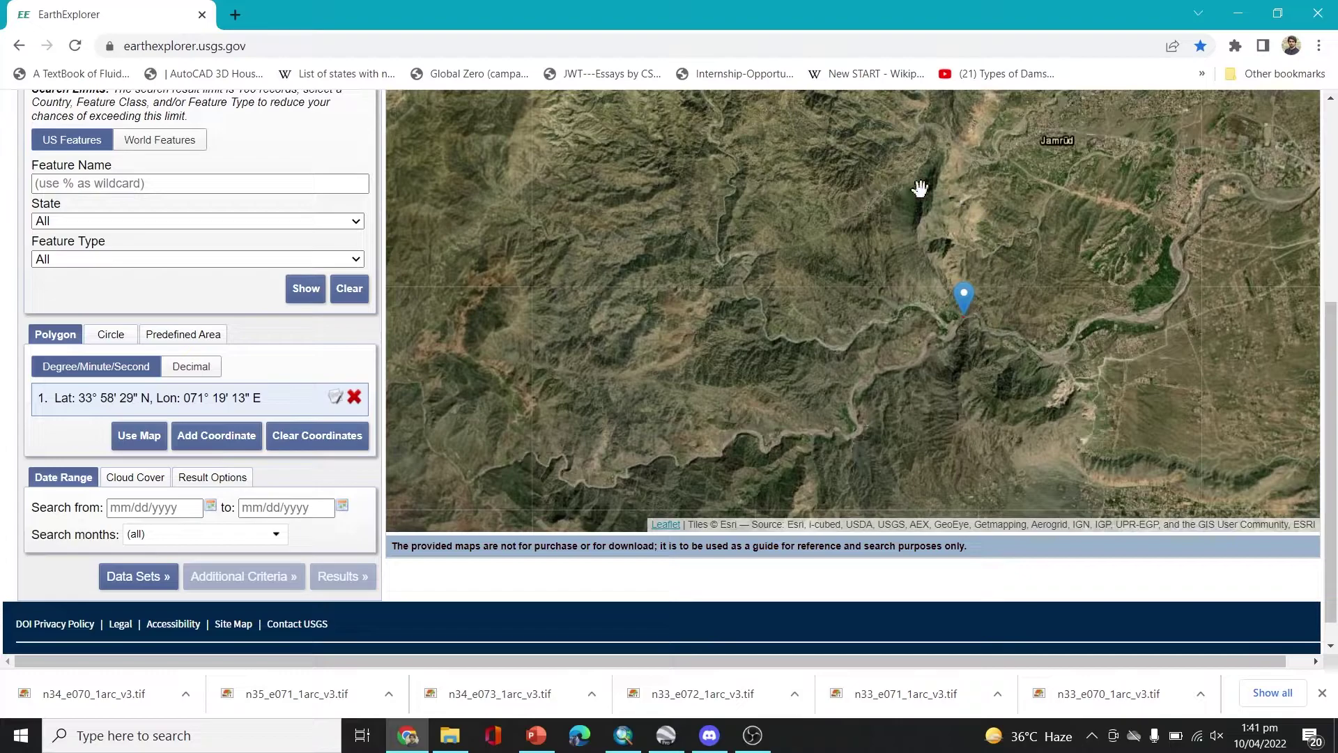
mouse_move(737, 367)
mouse_down()
mouse_move(844, 383)
mouse_move(814, 396)
mouse_move(757, 340)
mouse_up()
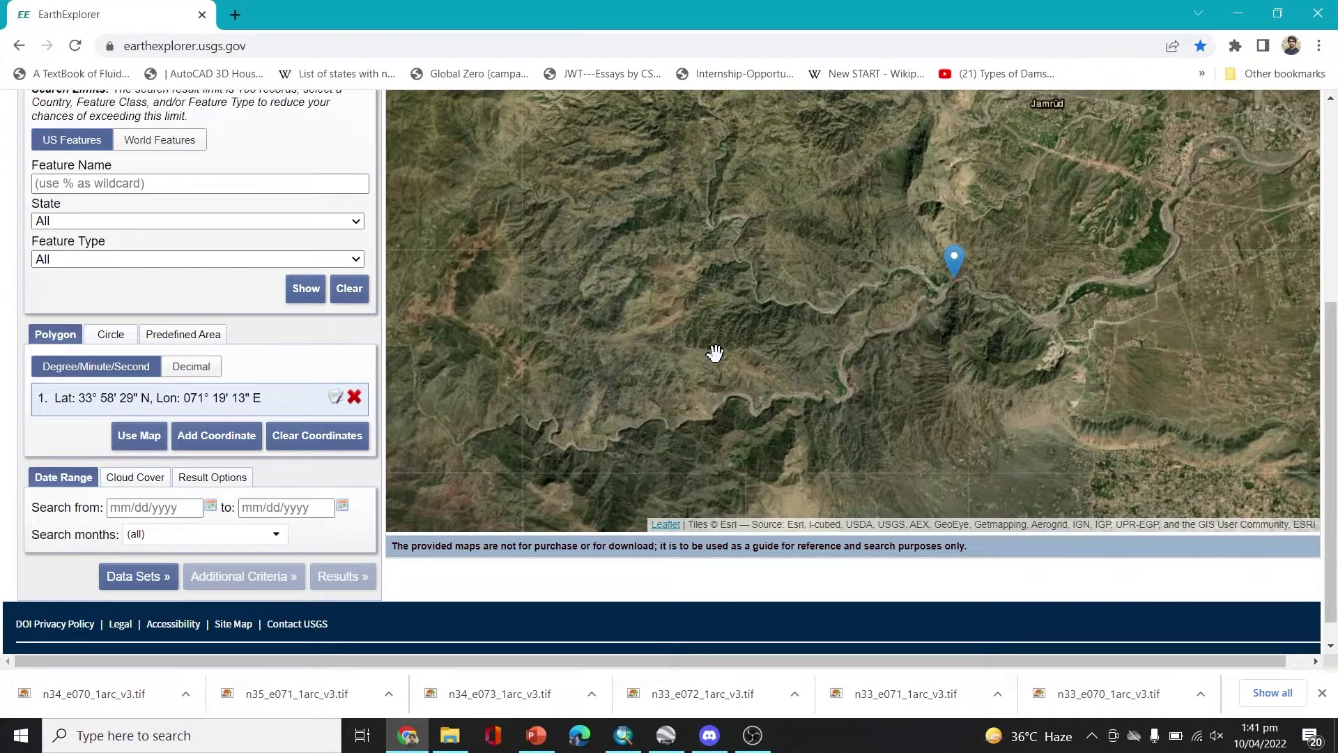
drag(757, 359, 729, 362)
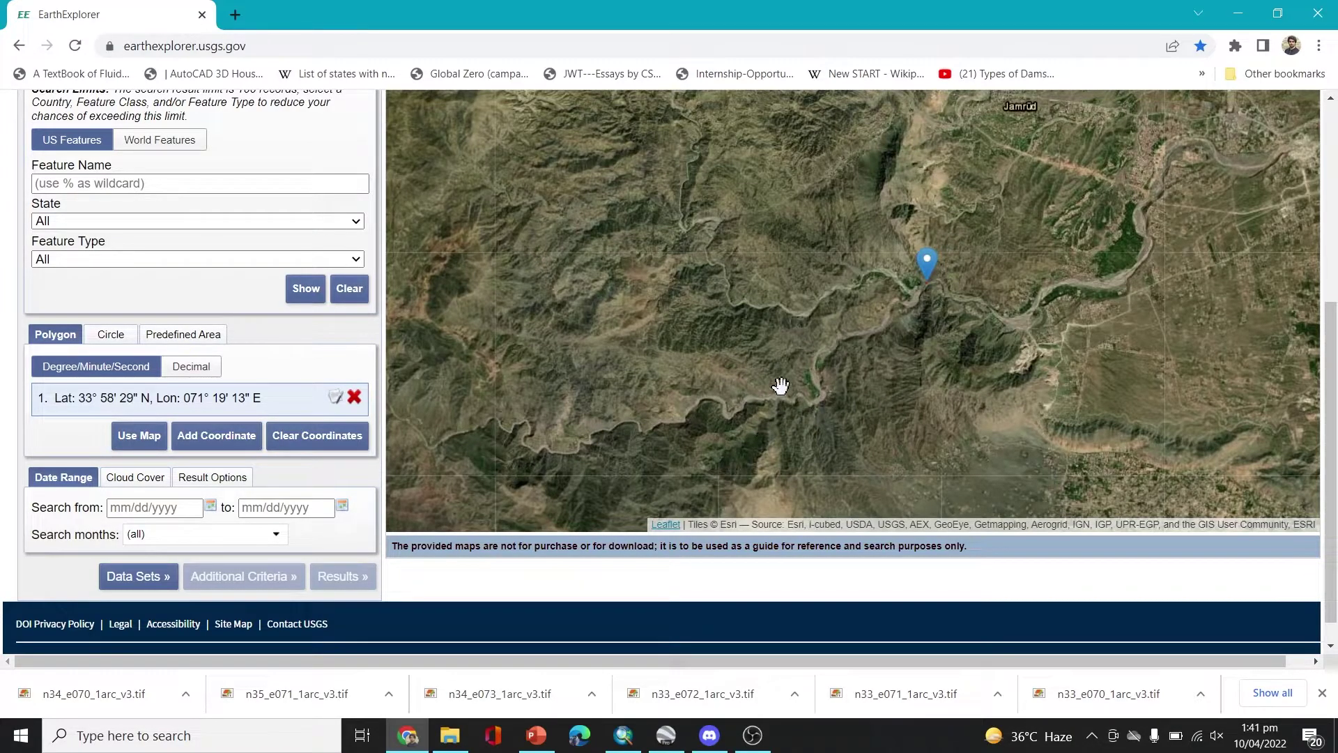
scroll(782, 382, down, 1)
drag(783, 382, 874, 387)
scroll(812, 399, down, 1)
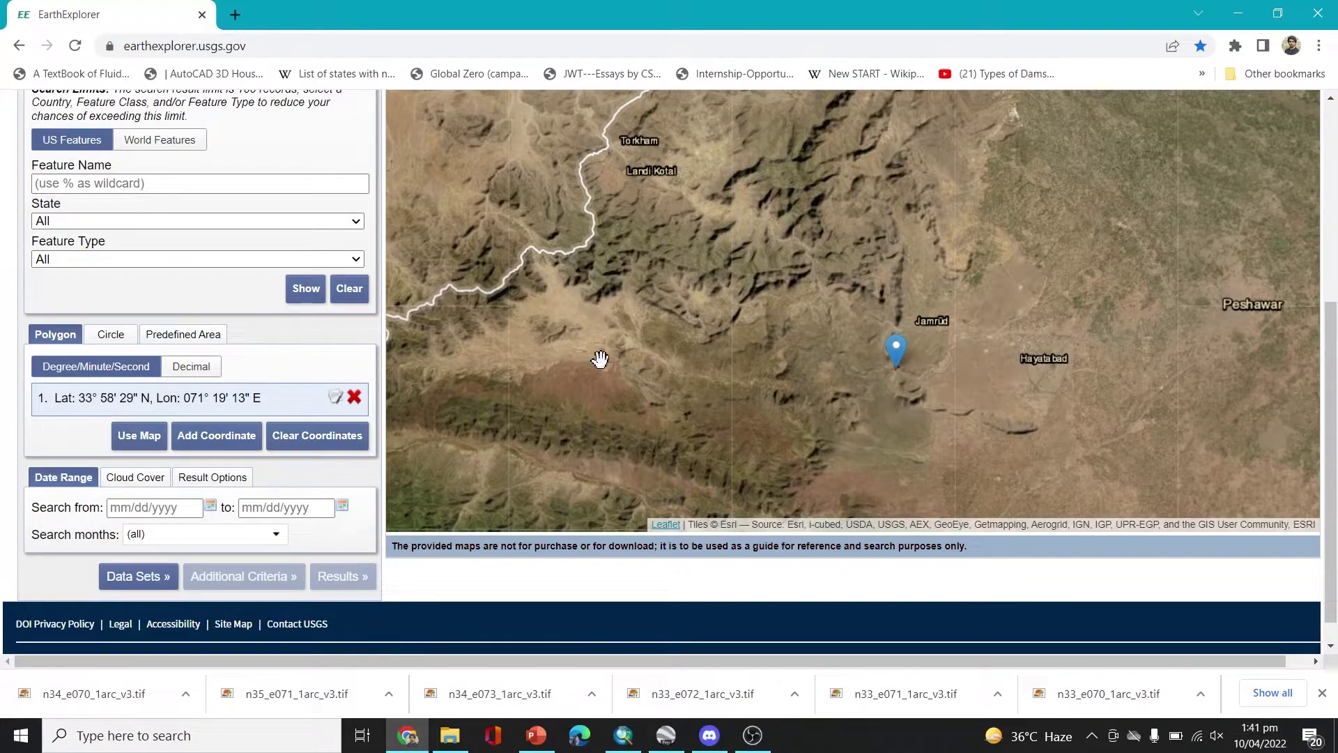
scroll(873, 348, up, 3)
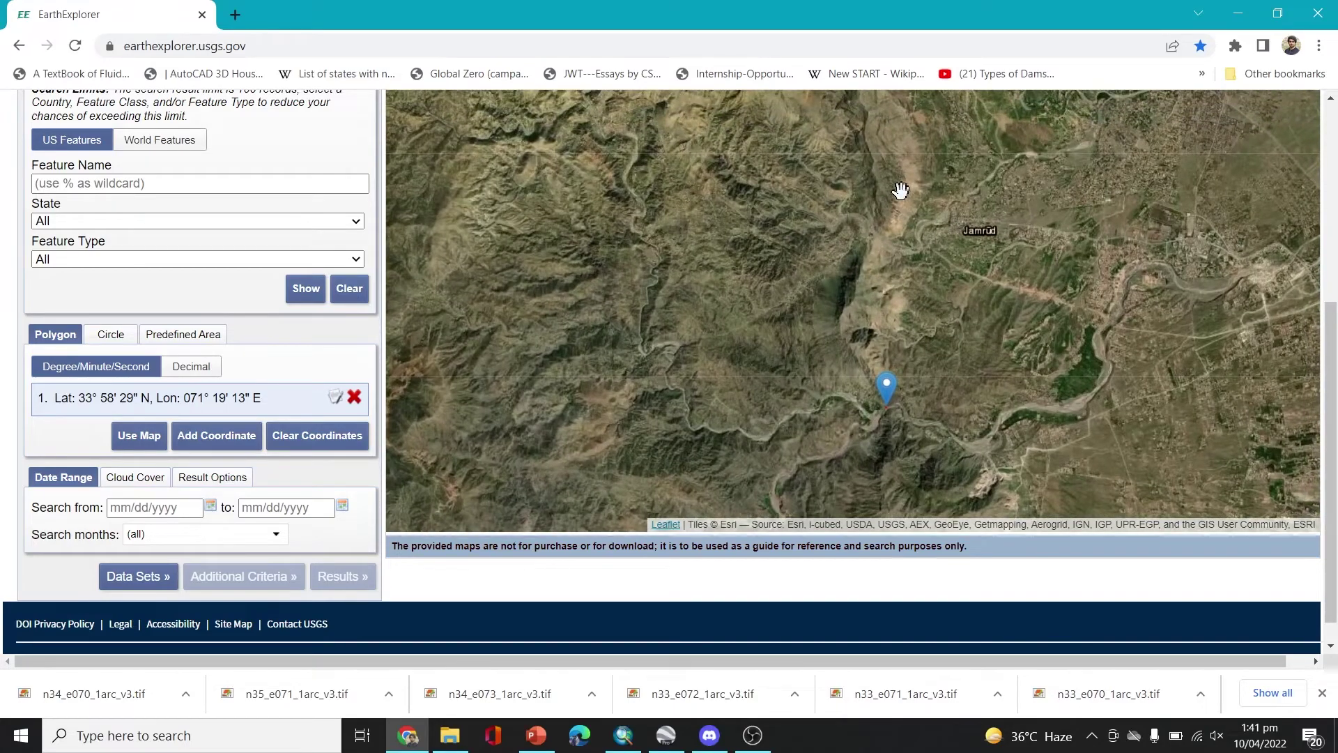
Add three corners north of the dam and to the west, completing a four-point polygon over the gorge
click(883, 195)
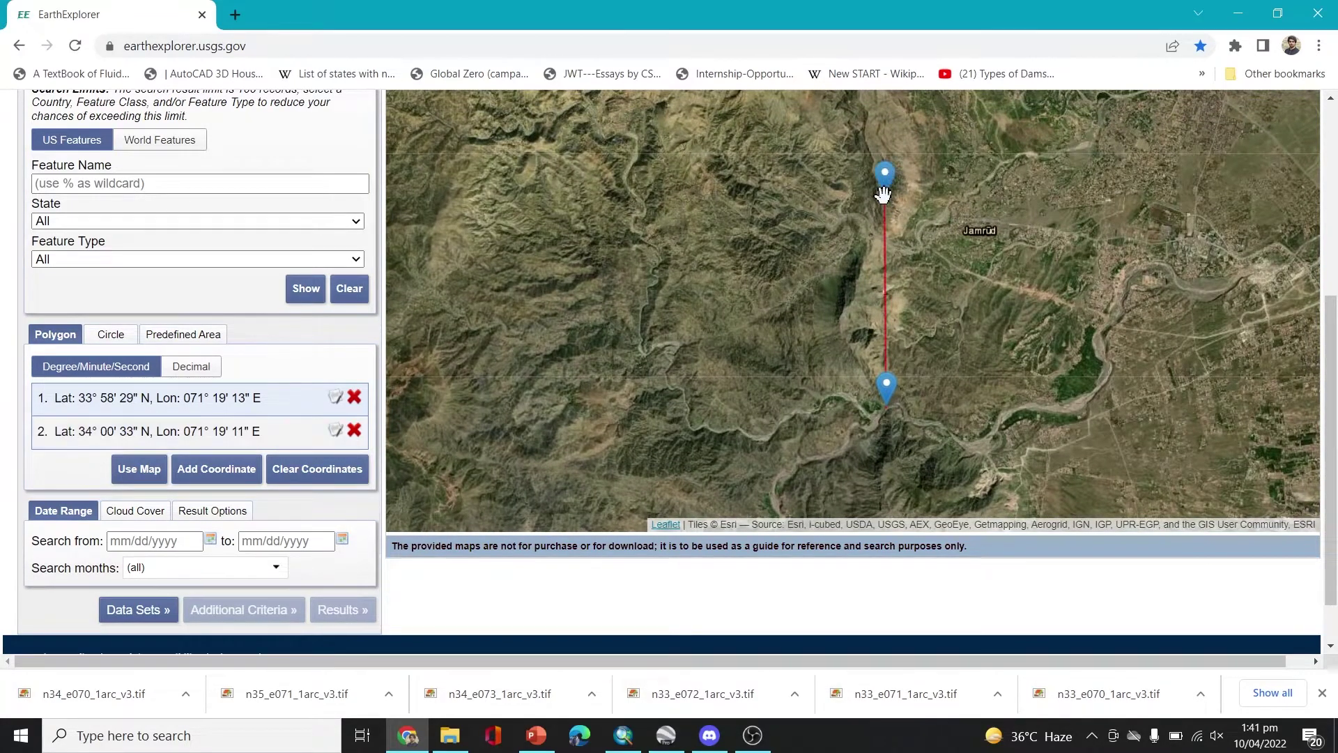
drag(562, 381, 767, 389)
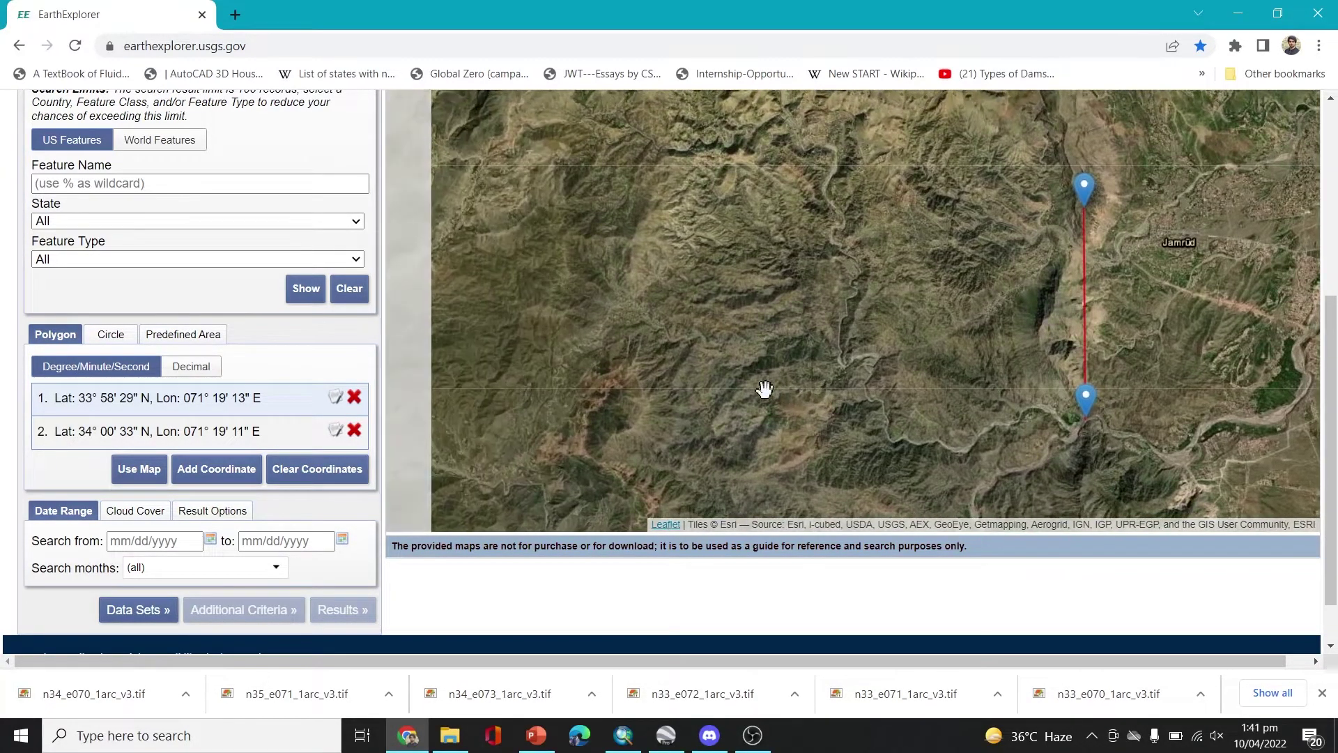
click(661, 183)
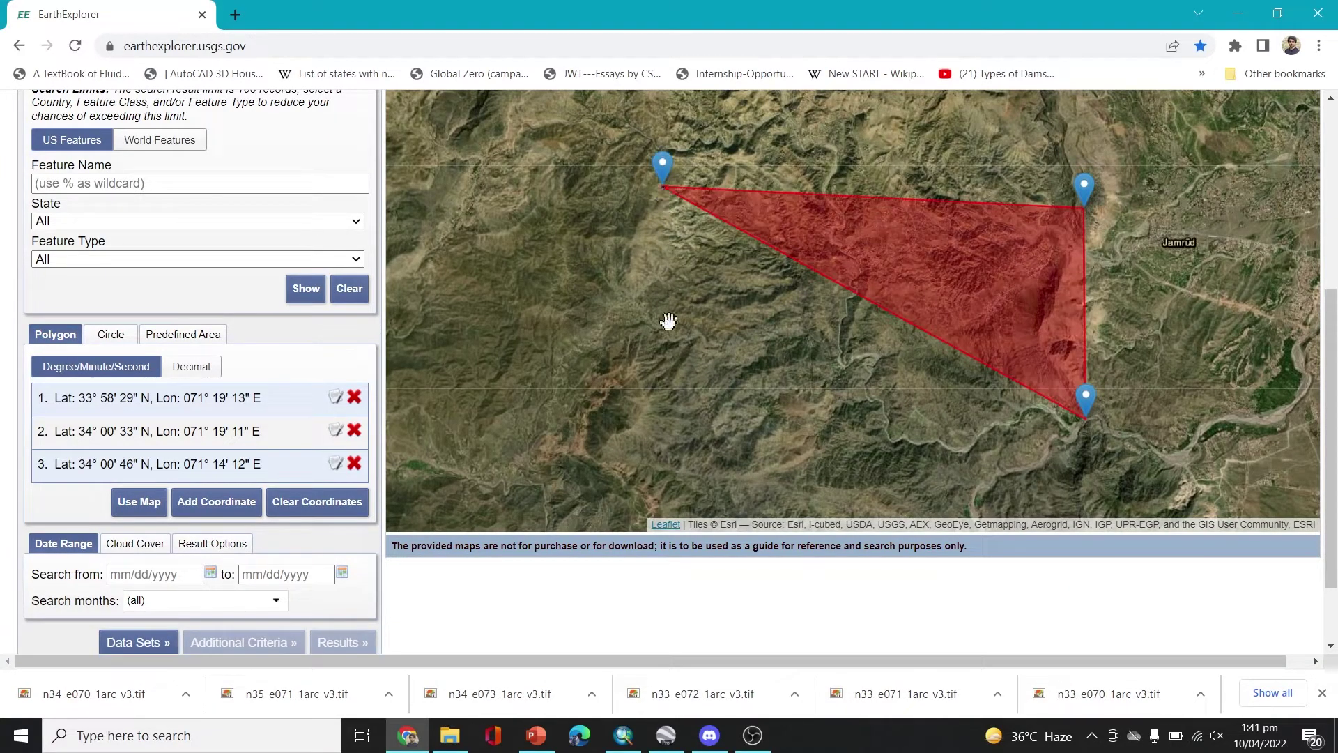
click(672, 442)
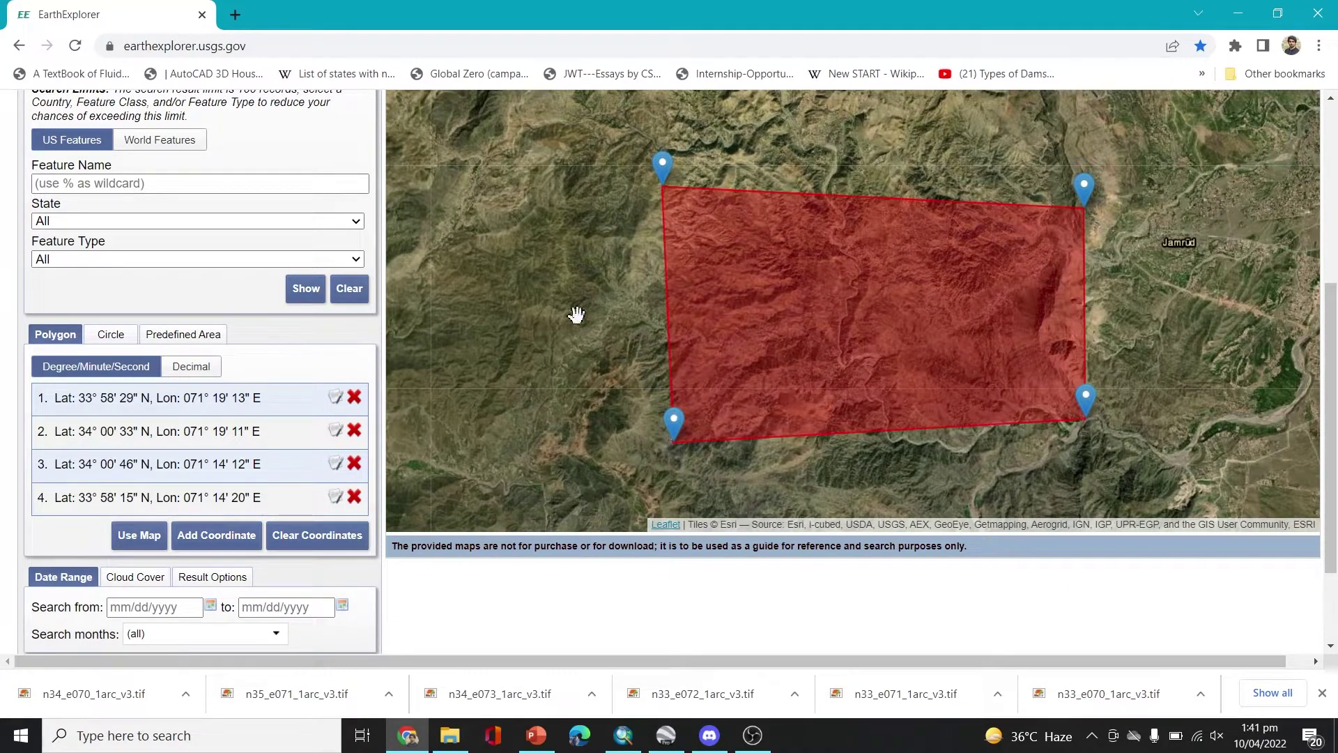
scroll(584, 224, down, 1)
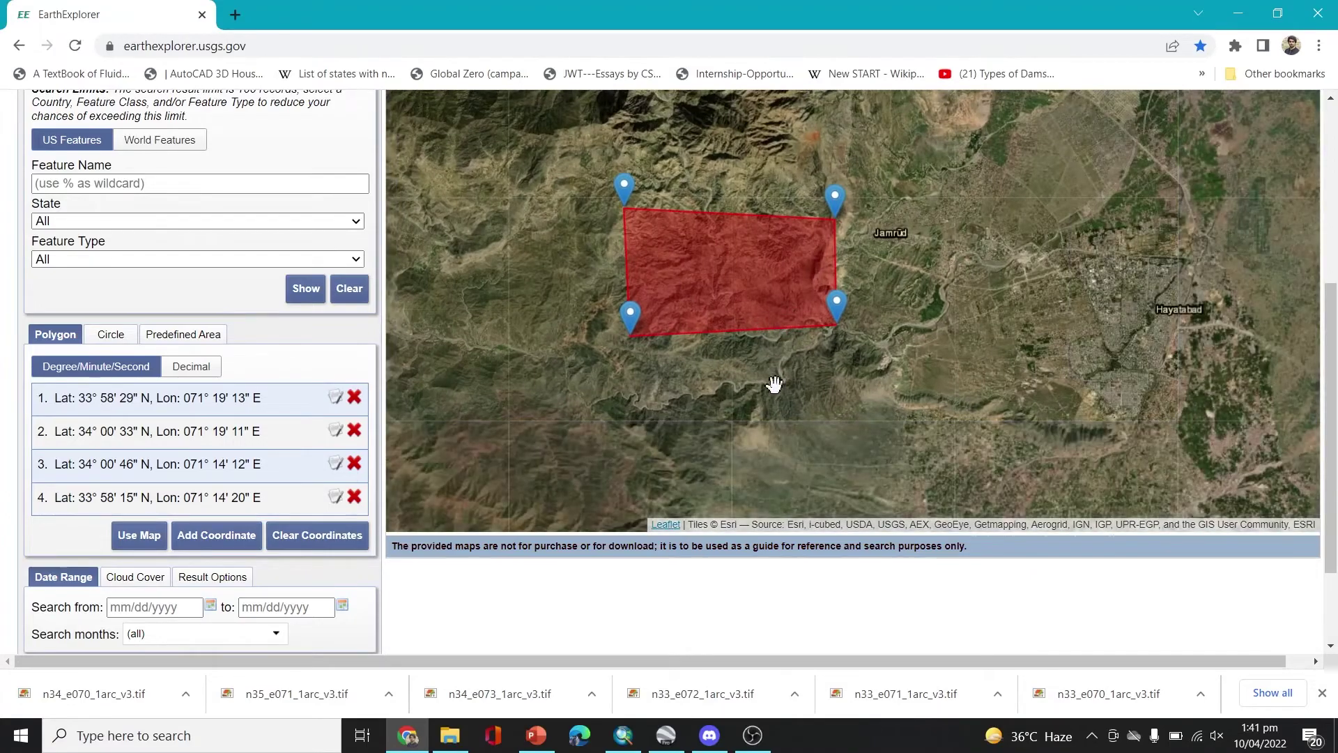
drag(771, 379, 890, 403)
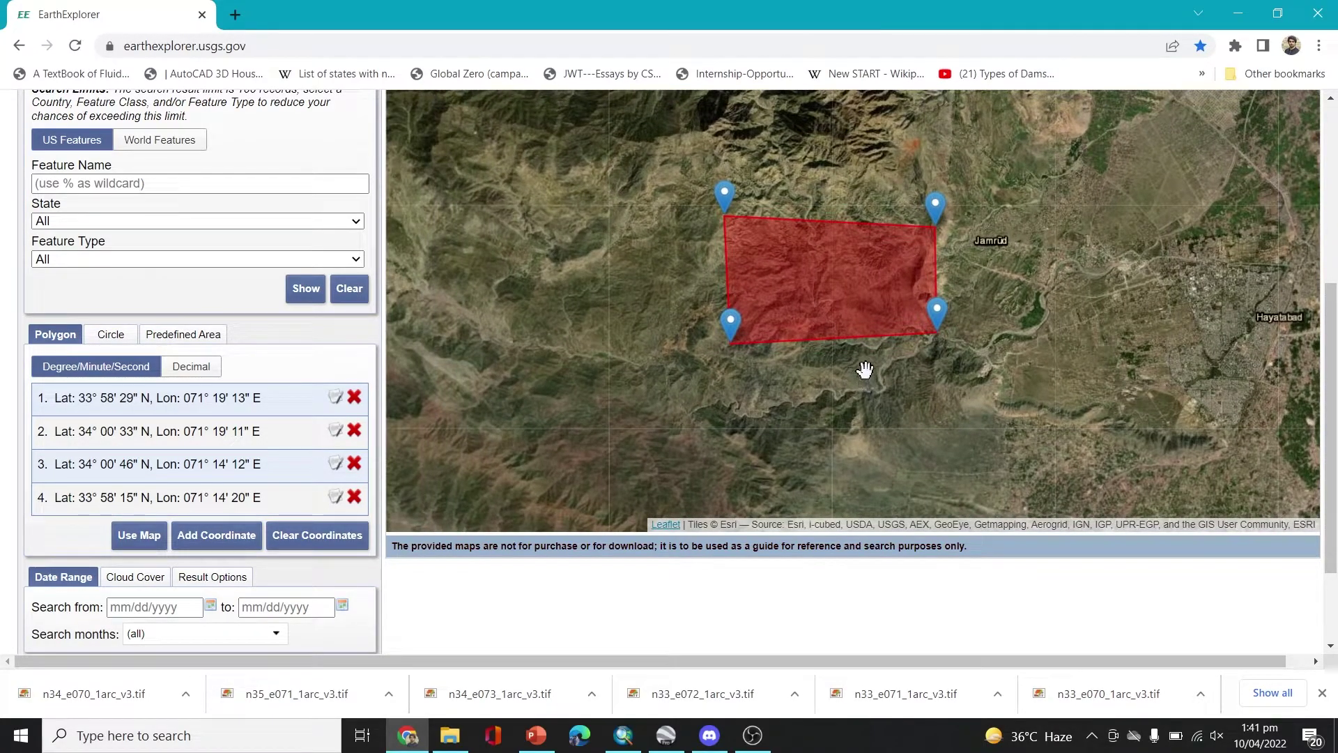
scroll(865, 370, down, 1)
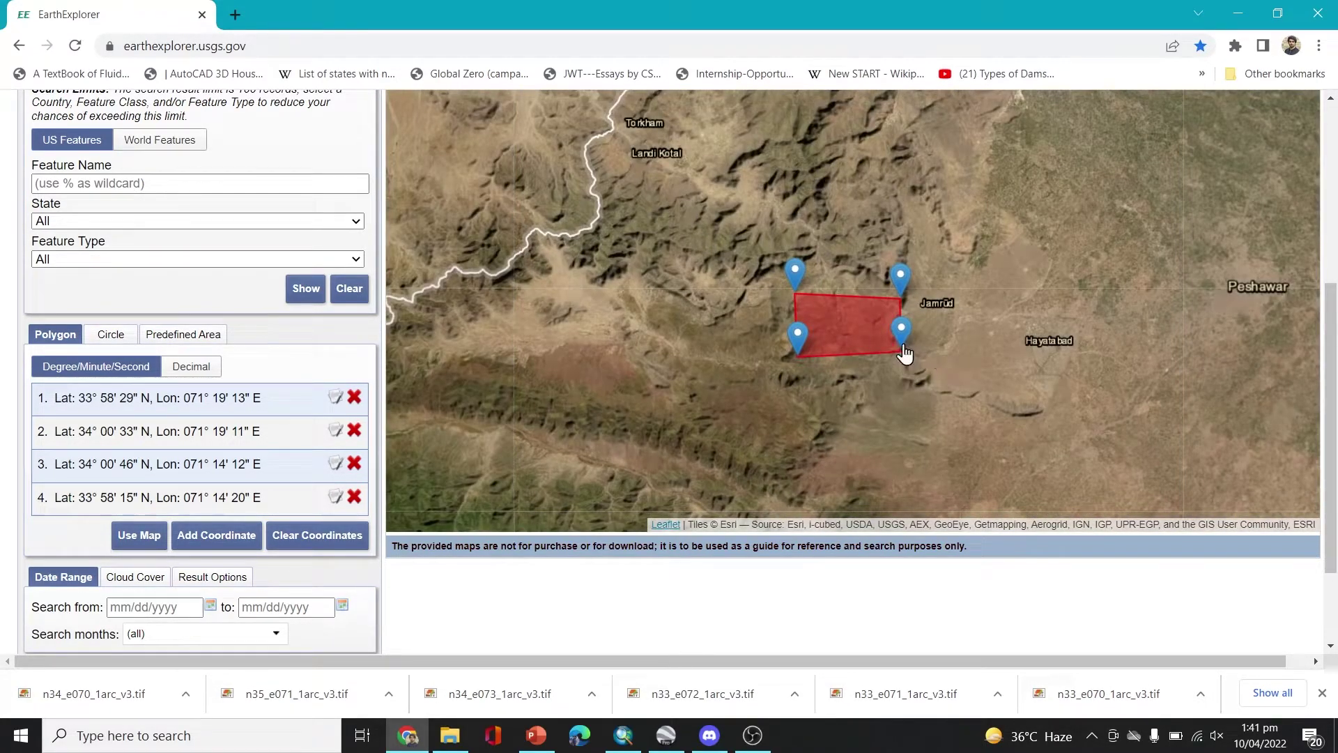
Drag the polygon corners outward south, north and west to enlarge the search area
drag(904, 347, 926, 496)
drag(900, 282, 909, 136)
drag(795, 274, 707, 111)
drag(797, 347, 600, 426)
drag(709, 114, 625, 112)
drag(910, 133, 952, 106)
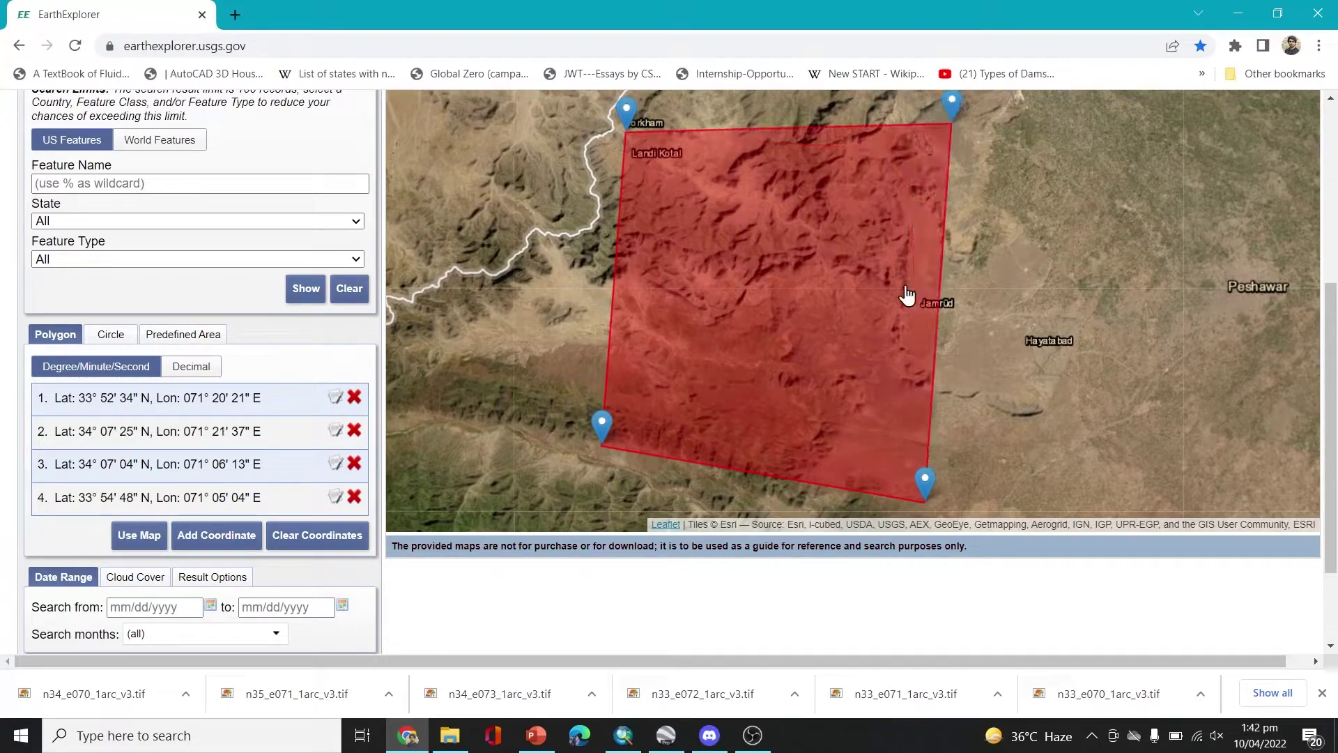
drag(603, 430, 558, 440)
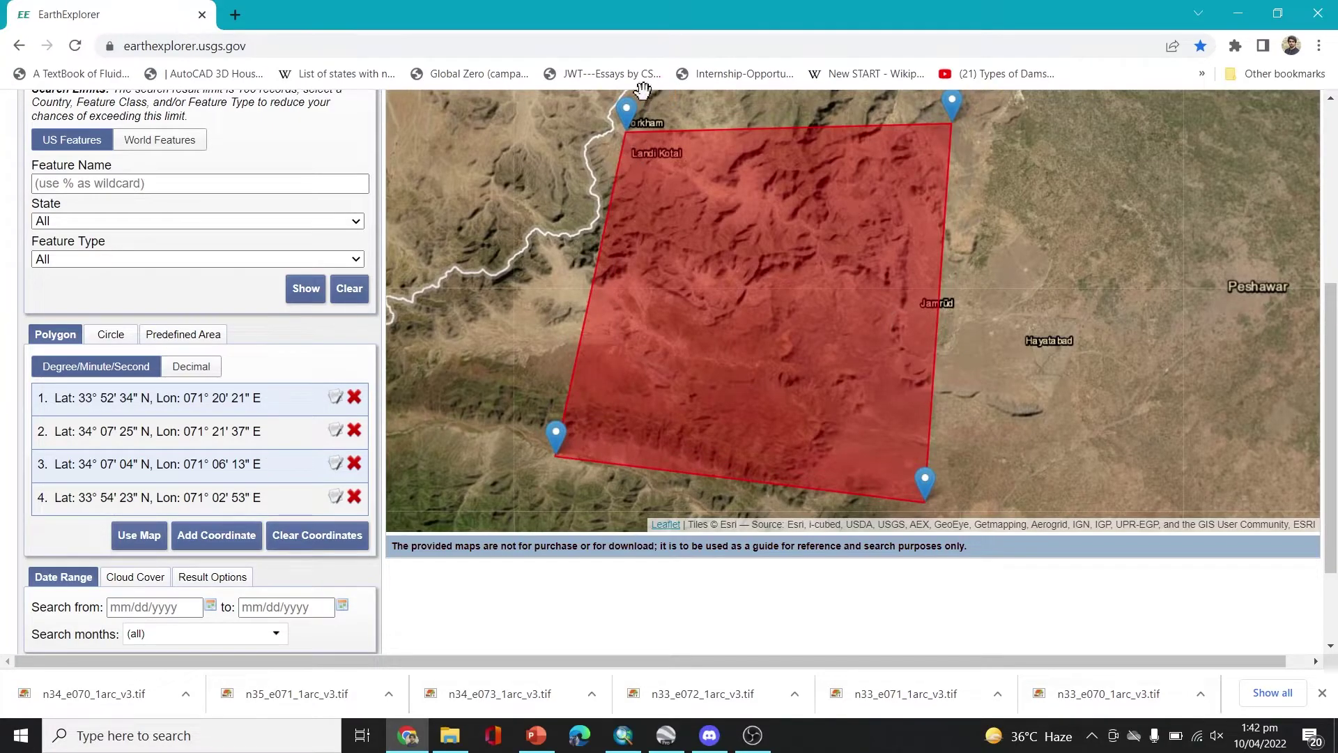
drag(627, 111, 599, 101)
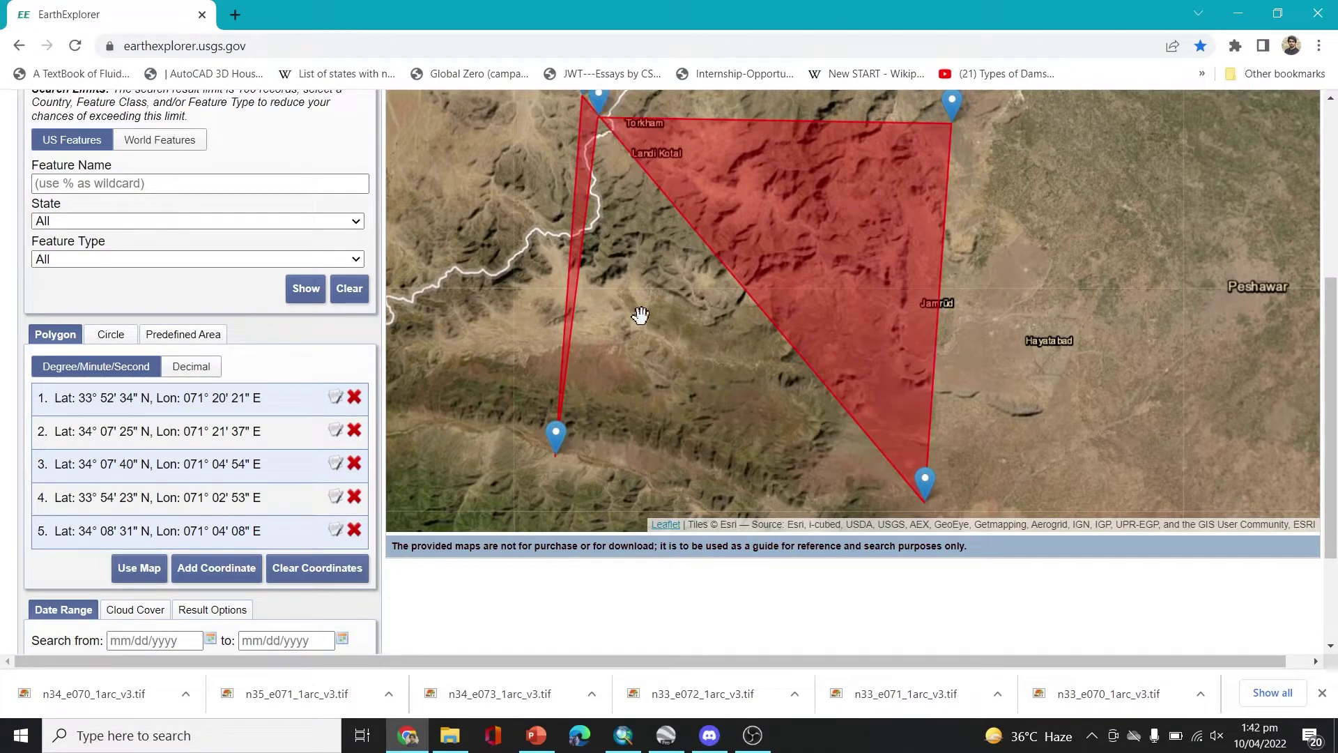
scroll(693, 387, down, 1)
Reposition points 1, 2, 3 and 5, placing point 5 near Peshawar
mouse_move(662, 276)
mouse_down()
mouse_move(711, 436)
mouse_move(833, 212)
mouse_up()
drag(810, 428, 735, 427)
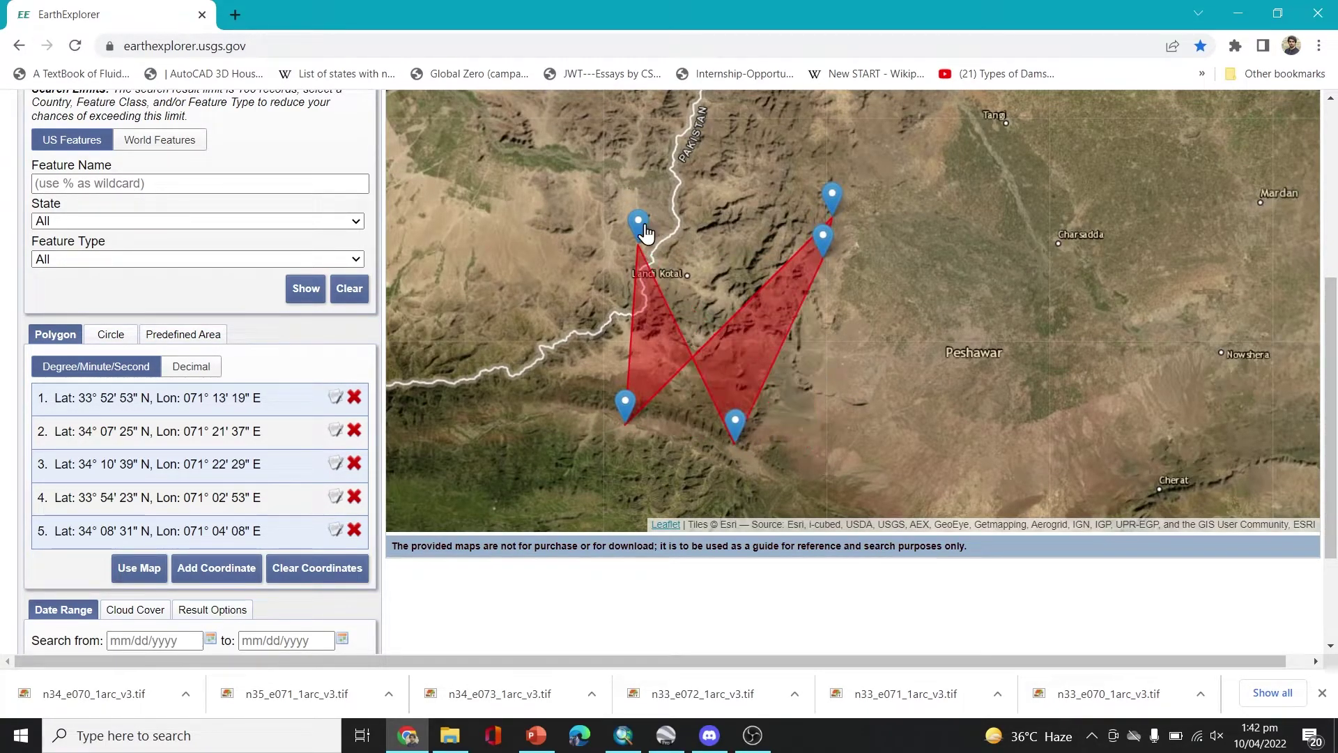
drag(822, 375, 833, 392)
mouse_move(737, 425)
mouse_down()
mouse_move(851, 382)
mouse_move(773, 427)
mouse_up()
drag(824, 244, 852, 234)
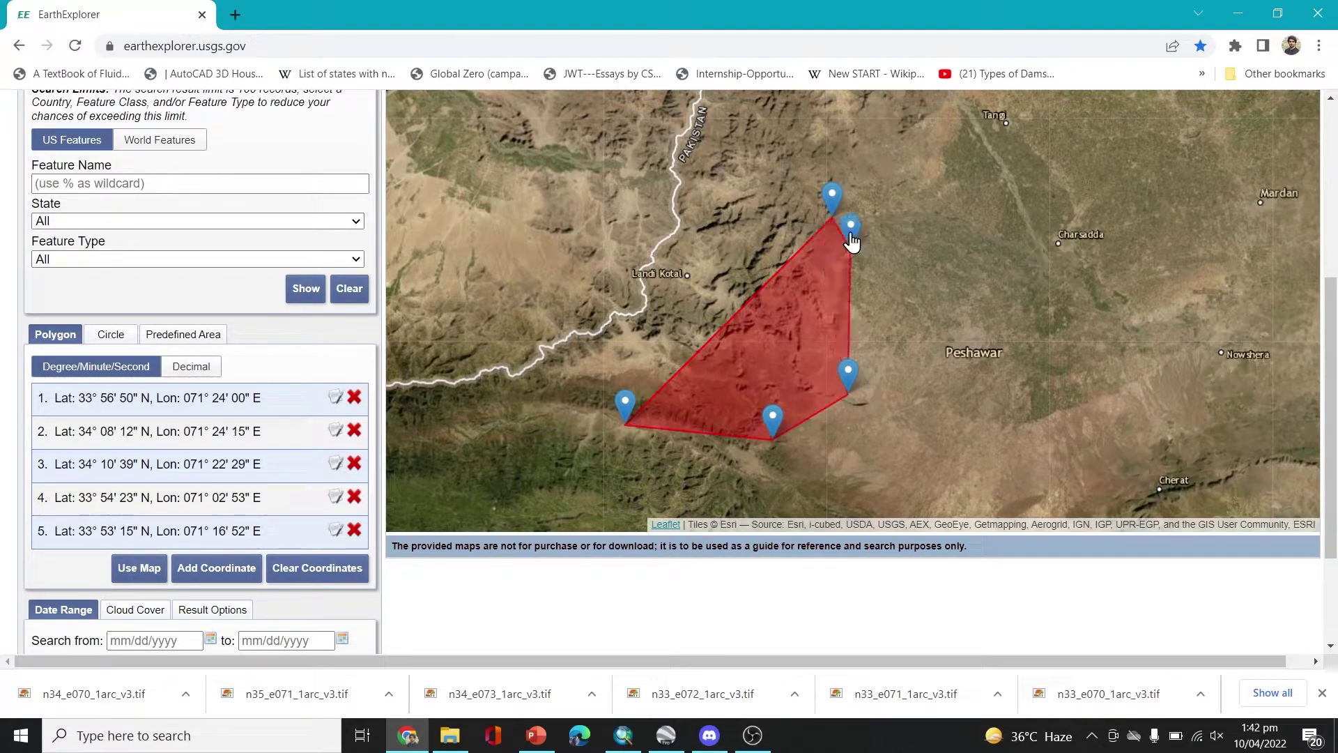
drag(790, 197, 680, 204)
drag(851, 230, 831, 186)
mouse_move(848, 377)
mouse_down()
mouse_move(874, 207)
mouse_move(762, 185)
mouse_up()
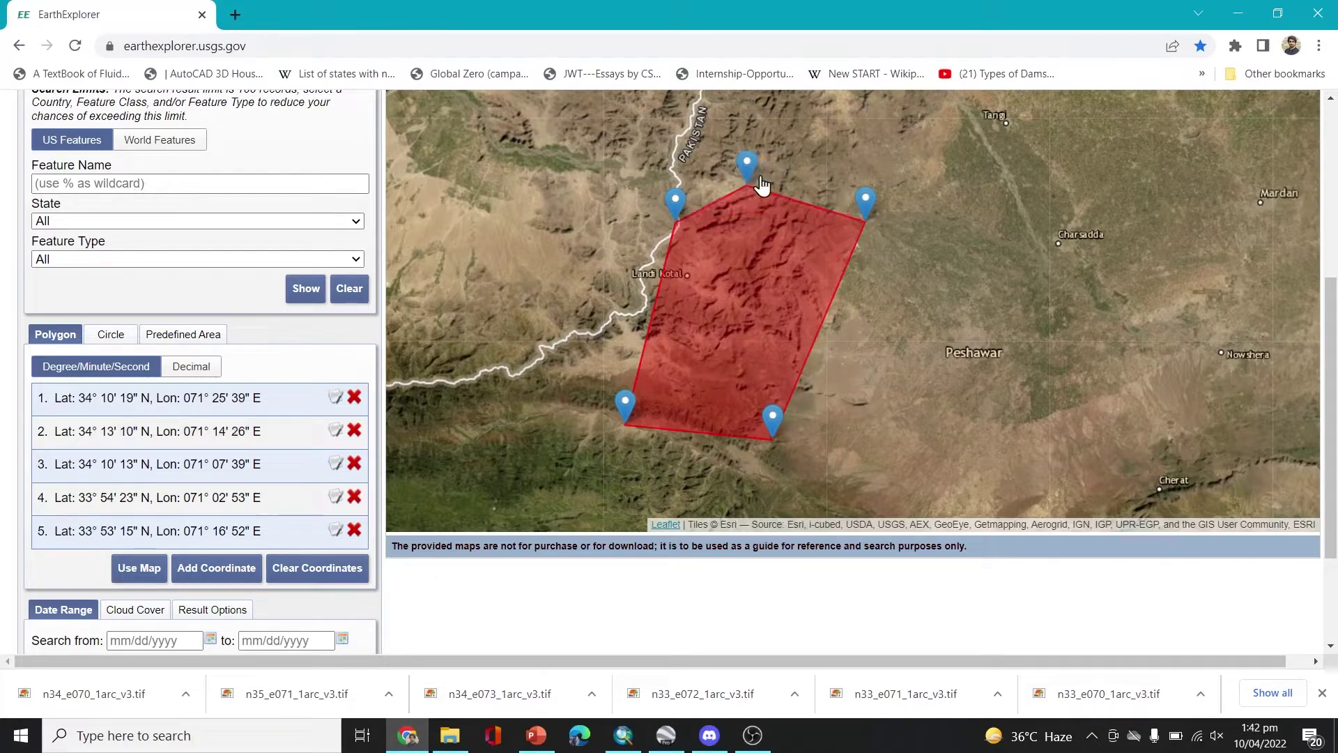
Delete coordinate 5 and rearrange the remaining points into a quadrilateral
click(355, 532)
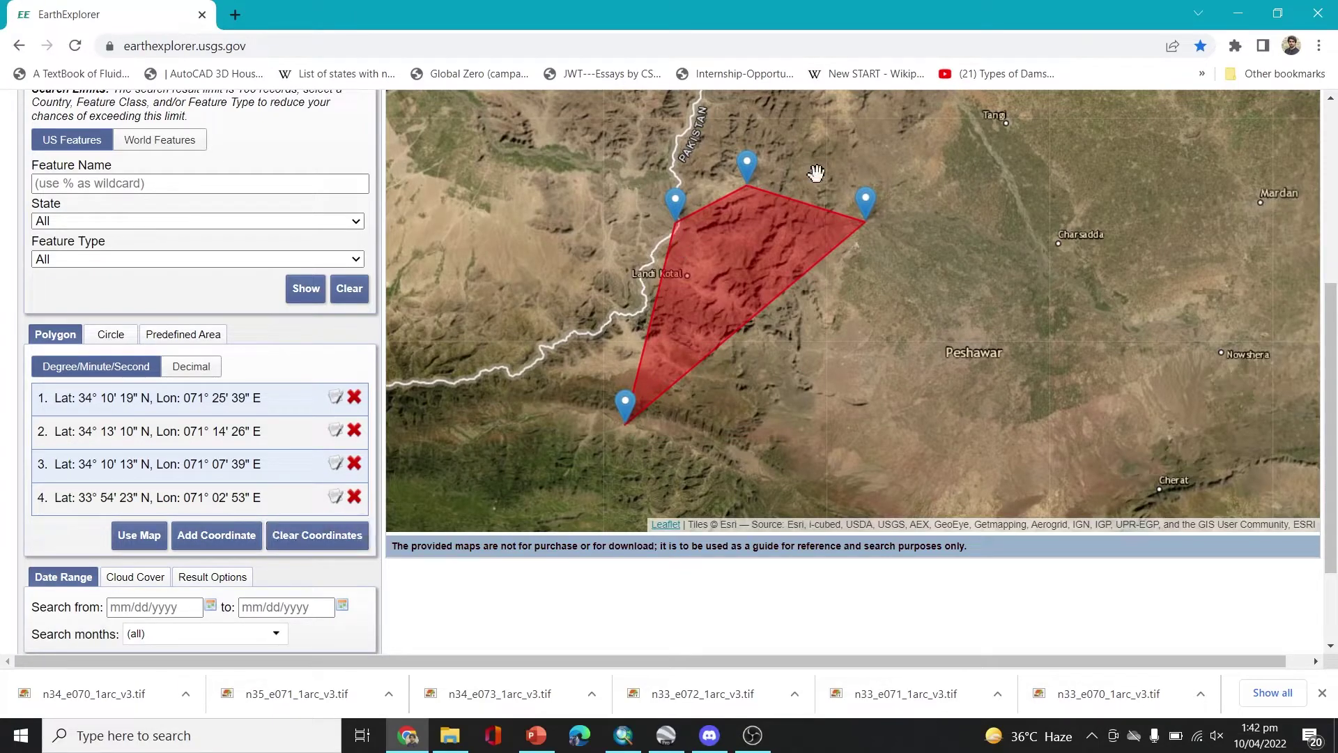
drag(870, 229, 803, 426)
drag(752, 187, 888, 180)
drag(674, 202, 662, 136)
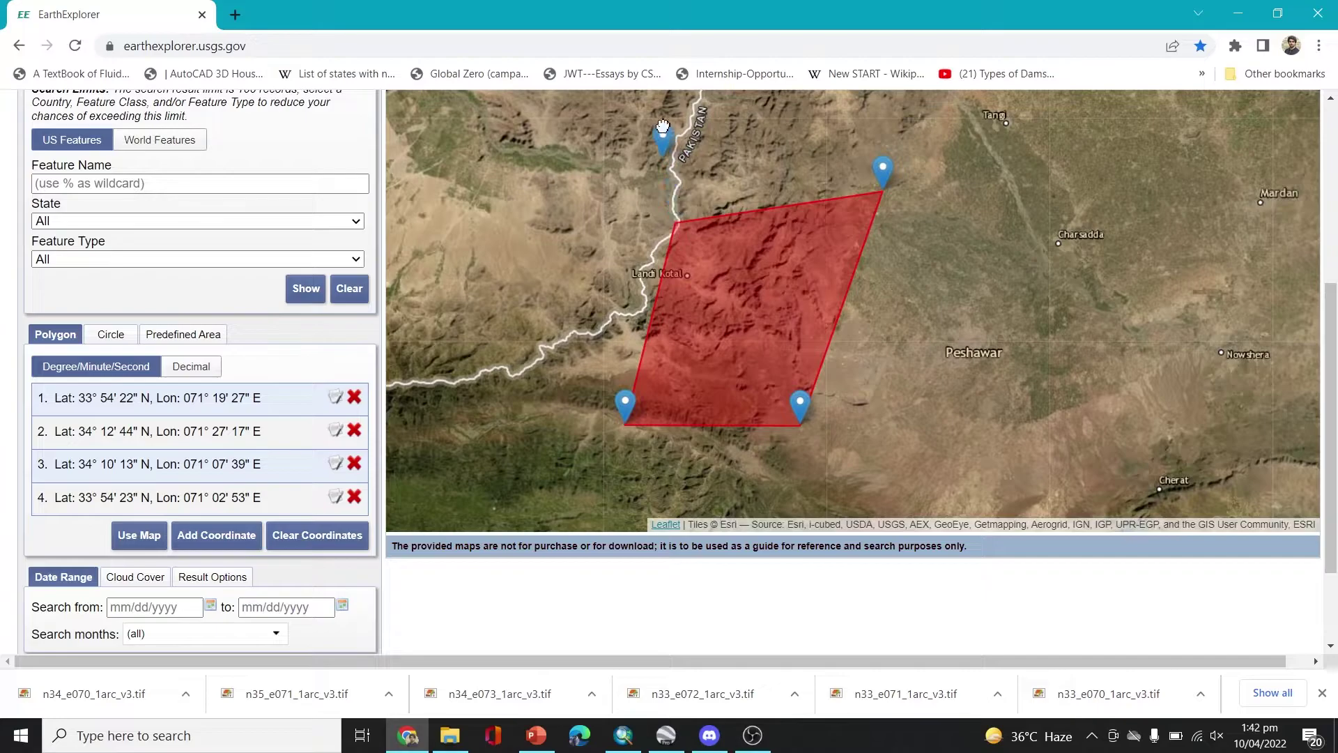
drag(800, 404, 854, 415)
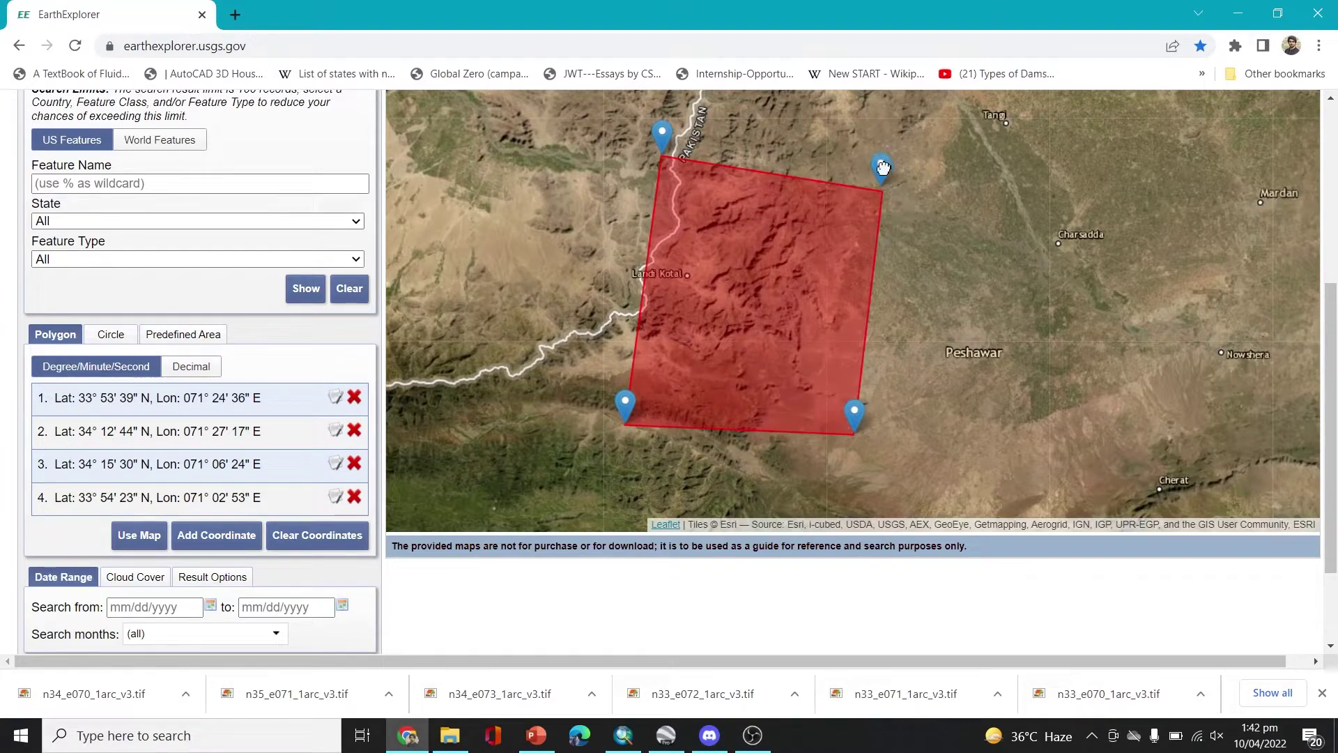
Fine-tune the four corners to span 33°52'–34°17' N and 071°01'–071°30' E
drag(885, 170, 886, 155)
drag(671, 145, 668, 129)
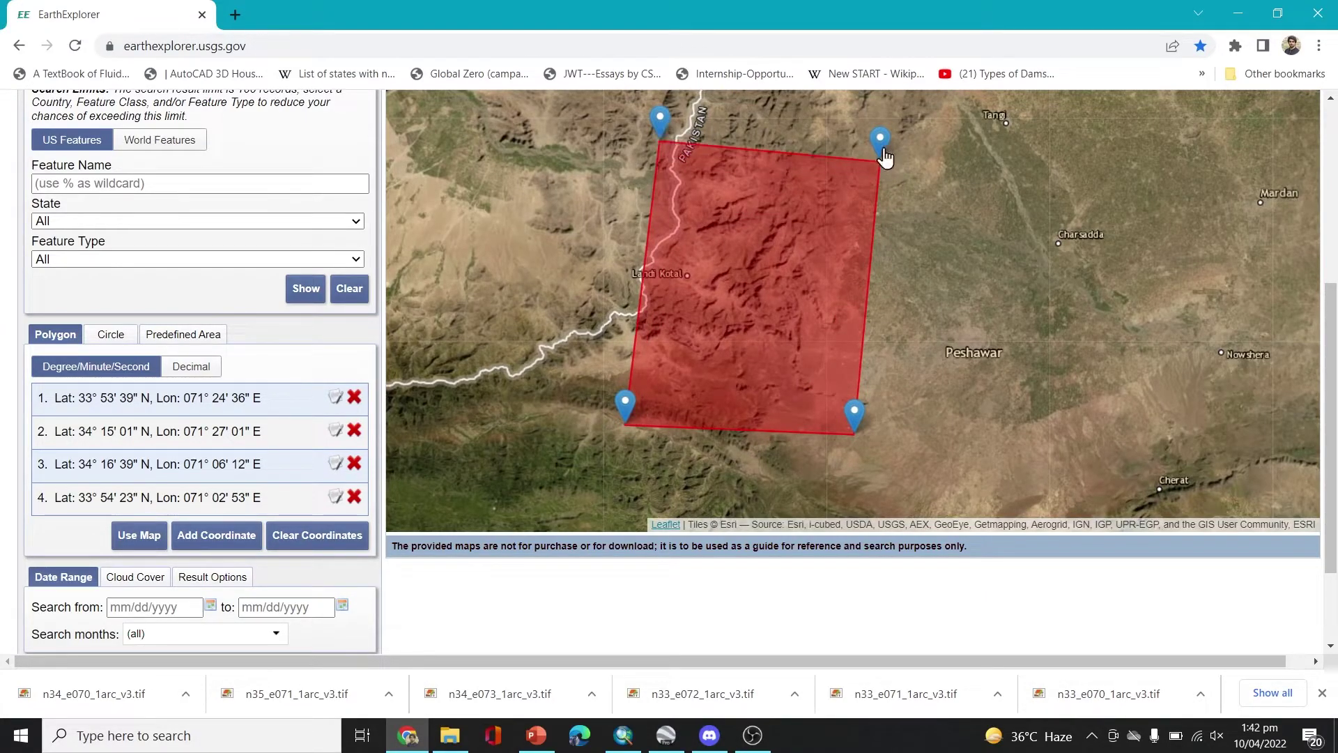
drag(882, 139, 893, 116)
drag(858, 420, 906, 438)
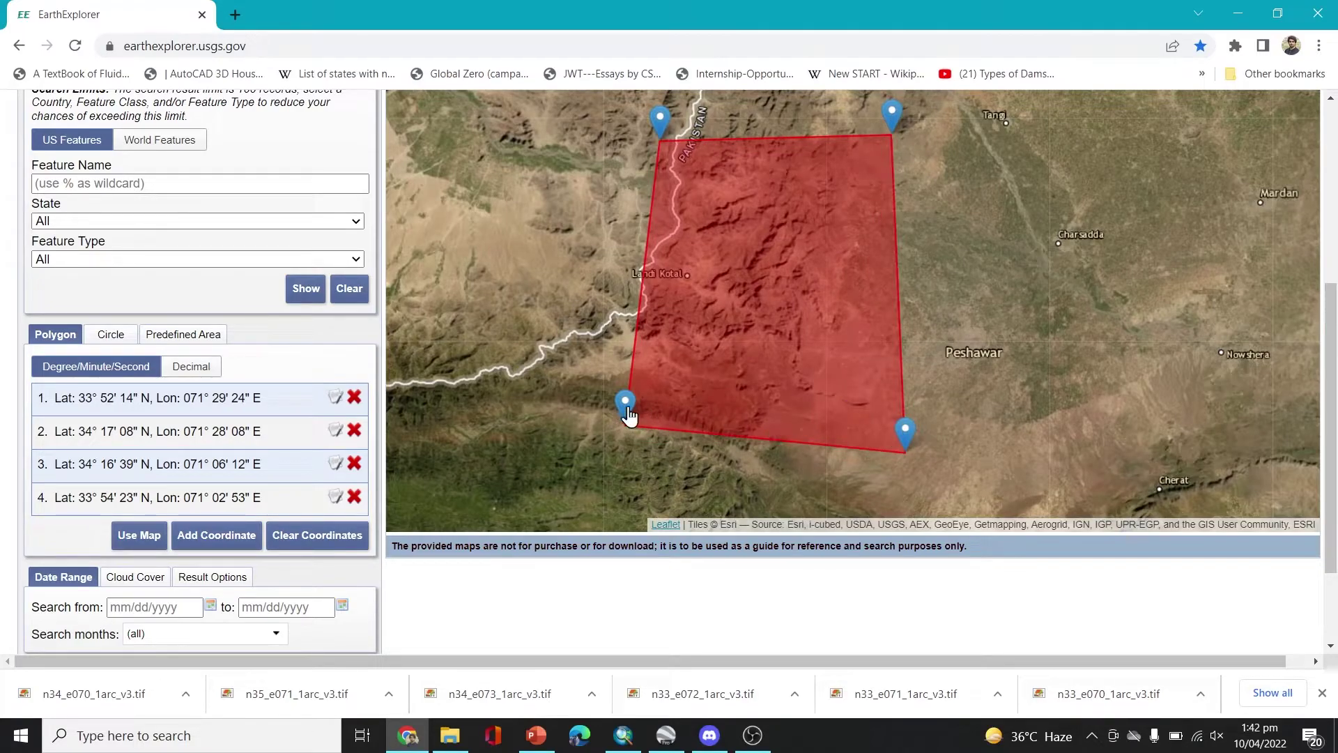
drag(606, 411, 606, 413)
drag(897, 128, 921, 128)
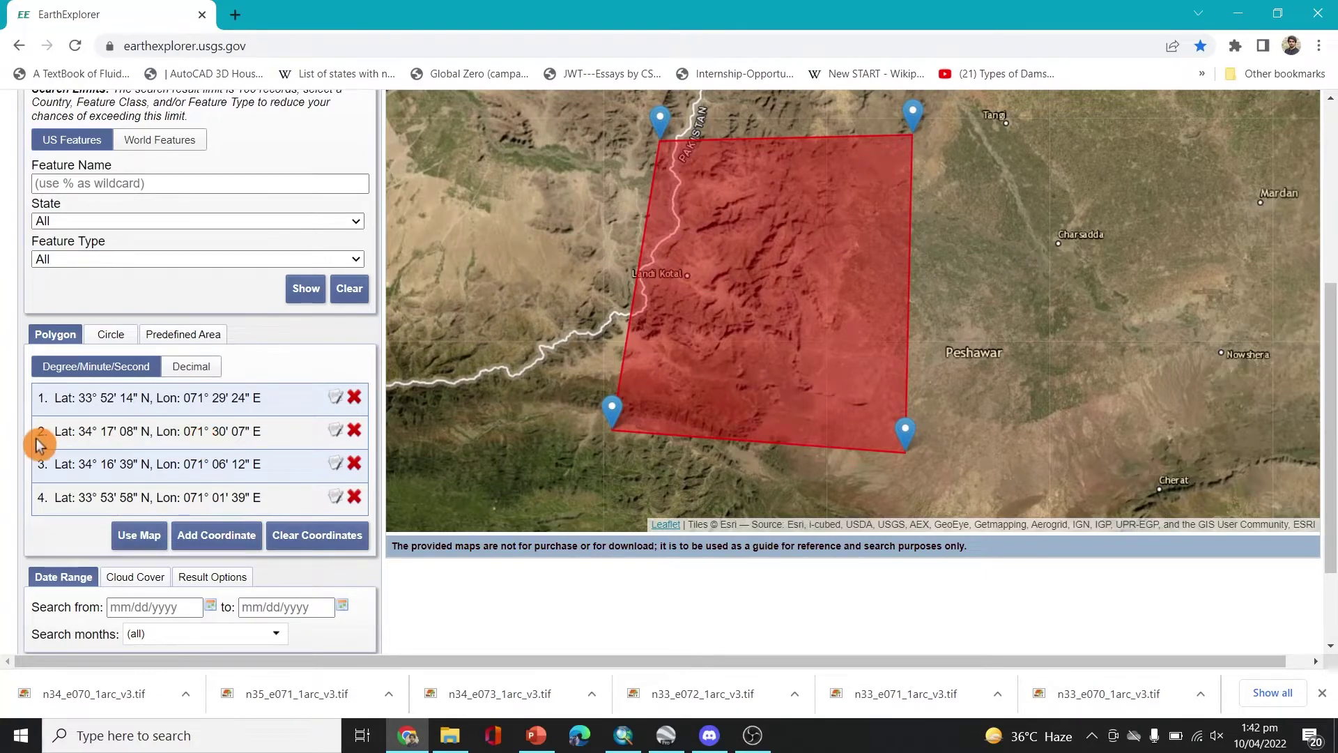
scroll(32, 428, down, 2)
Search SRTM 1 Arc-Second Global under Digital Elevation > SRTM, returning tiles SRTM1N33E071V3 and SRTM1N34E071V3
click(137, 549)
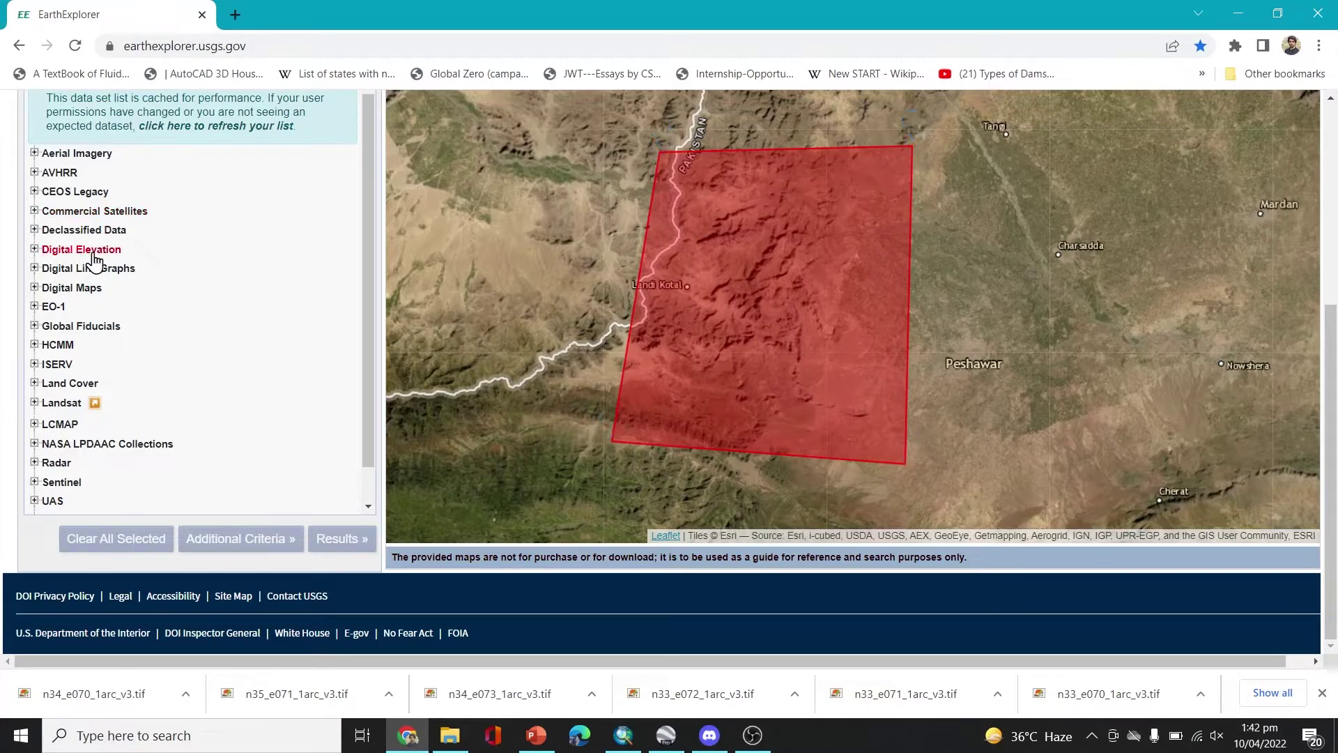
click(33, 249)
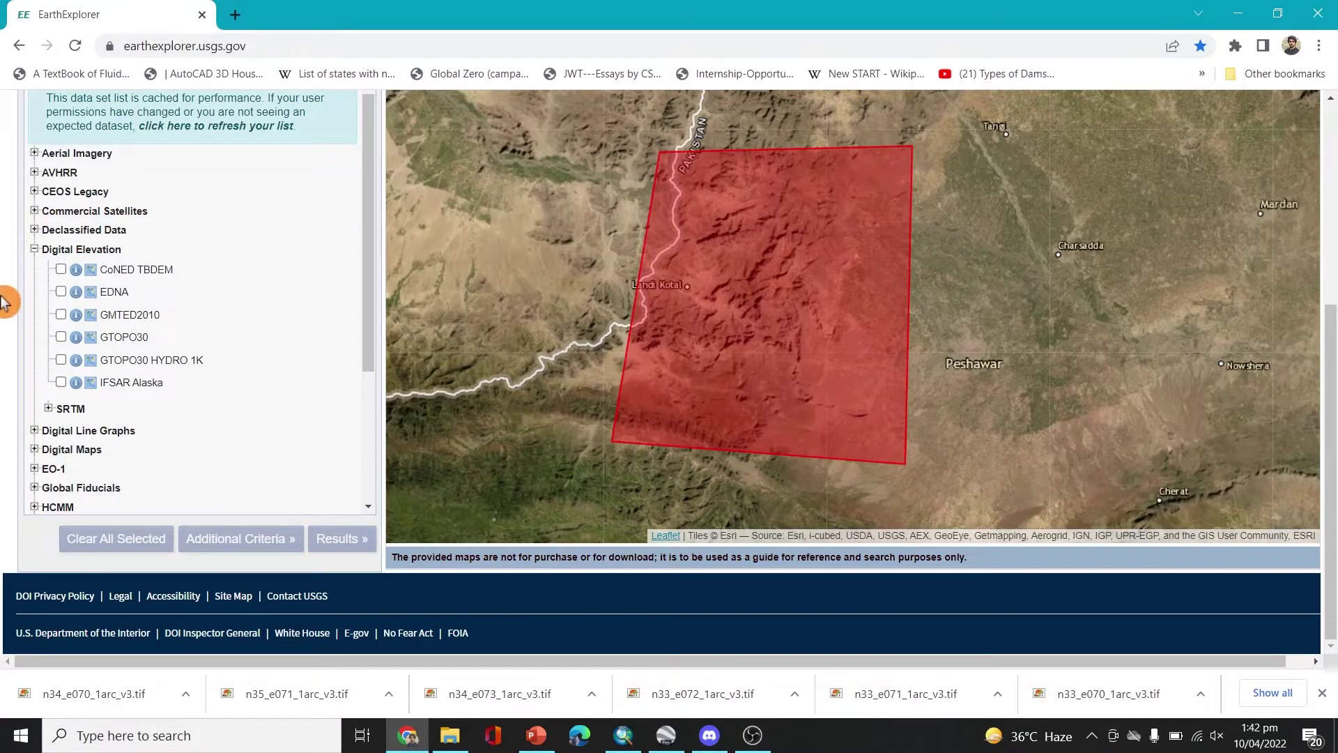
click(49, 409)
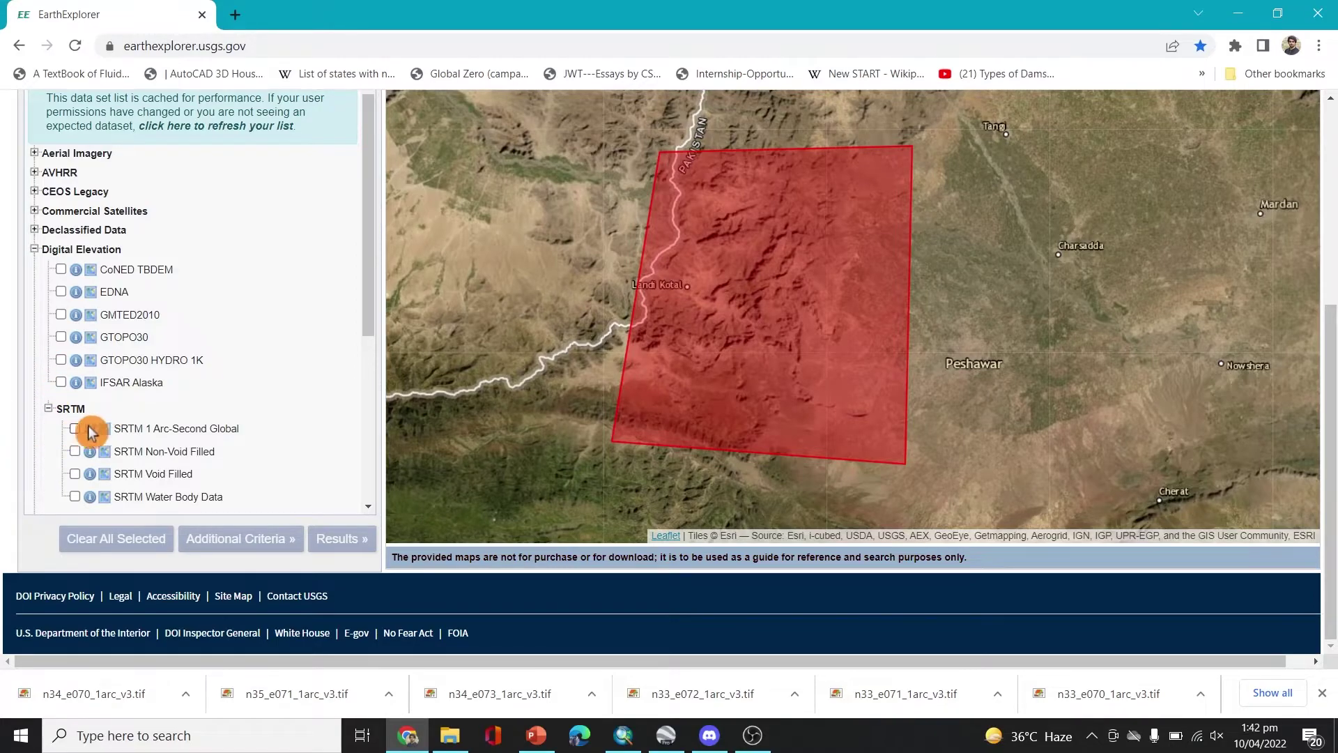
scroll(111, 439, down, 1)
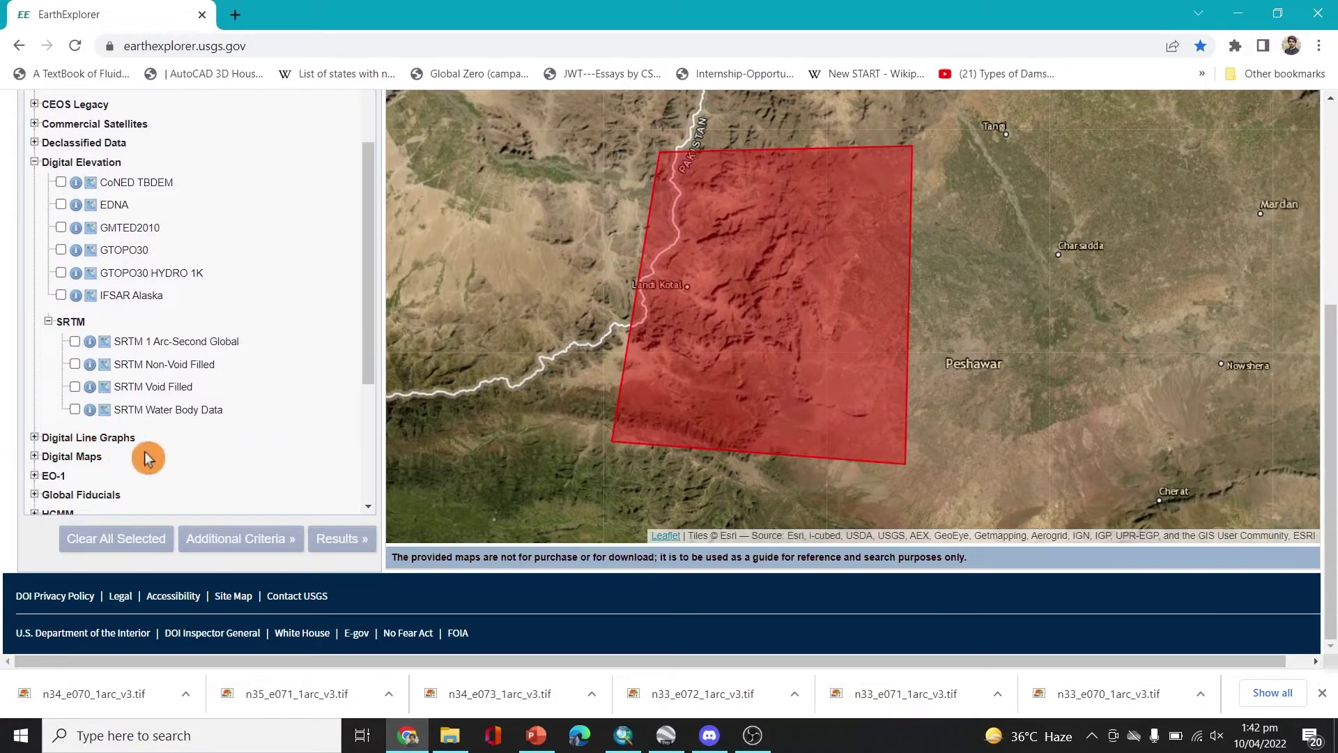
click(75, 342)
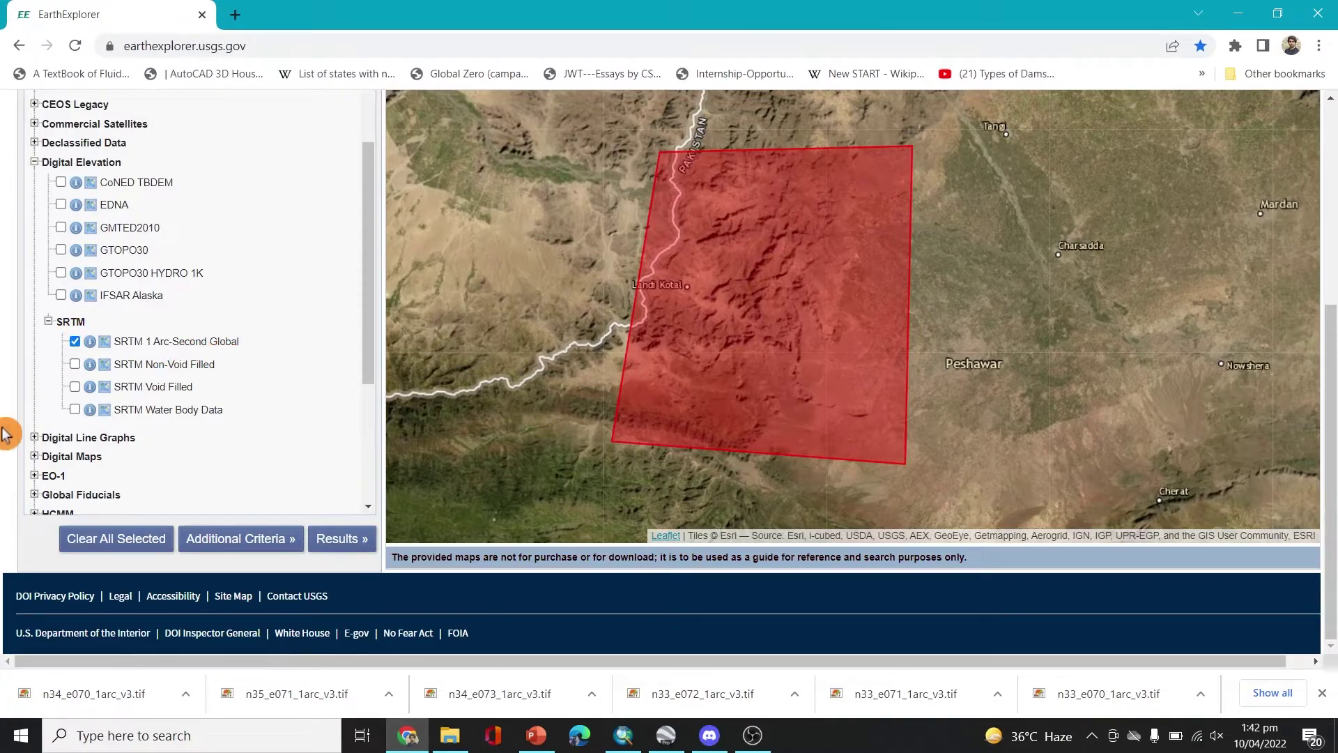
click(347, 541)
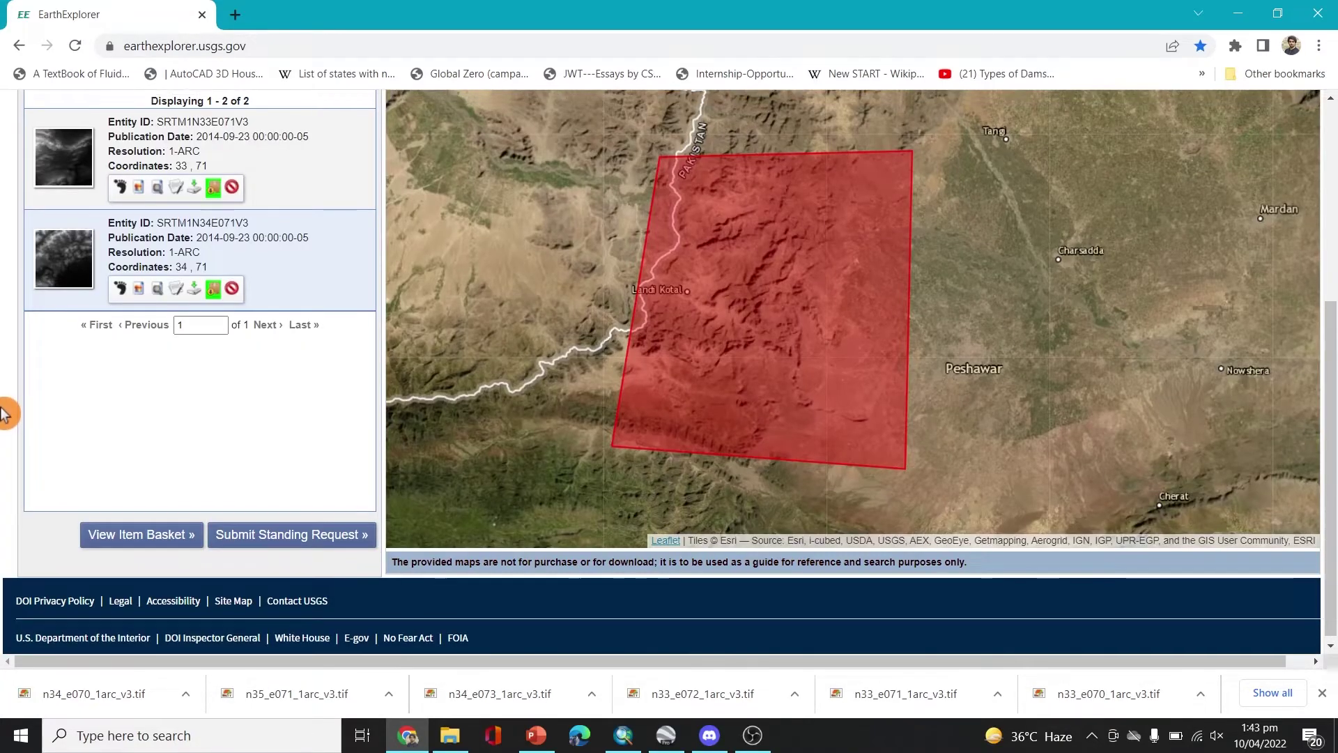
Open the Download Options for the first result, tile SRTM1N33E071V3
scroll(7, 396, up, 3)
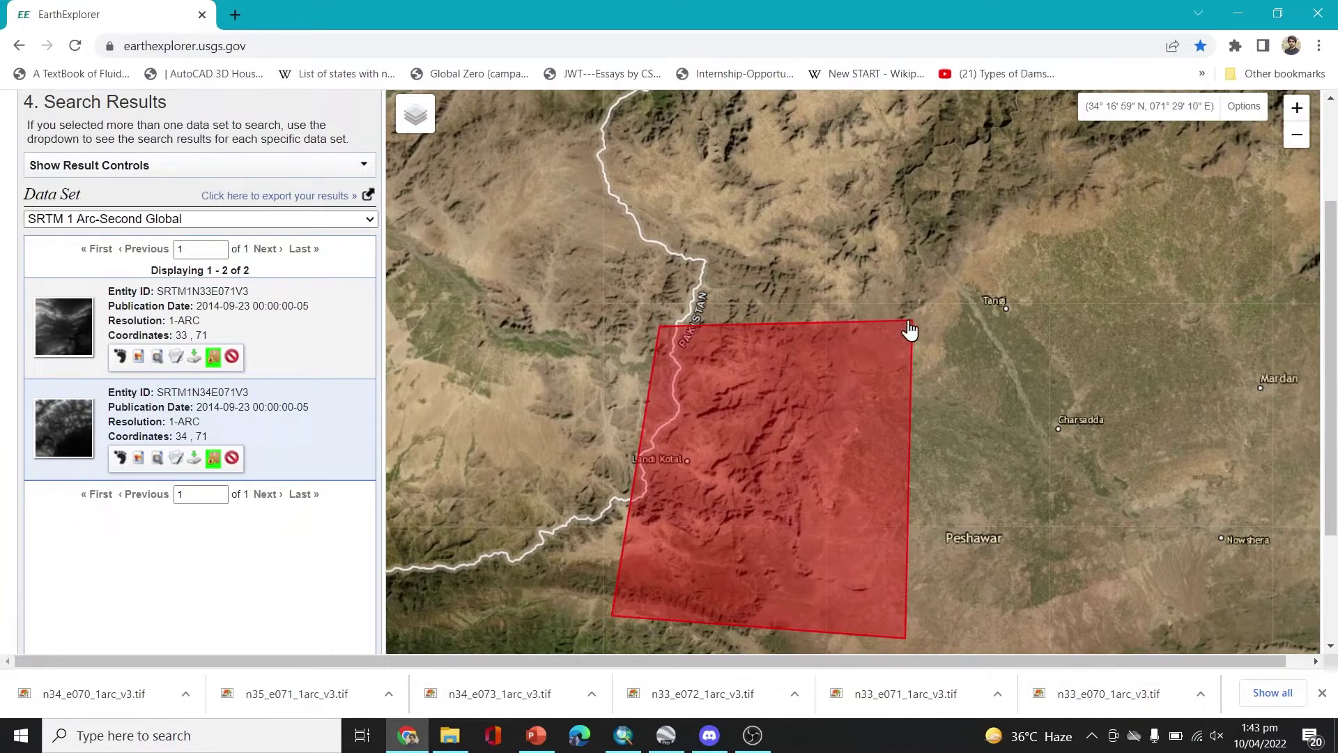
click(544, 669)
click(133, 387)
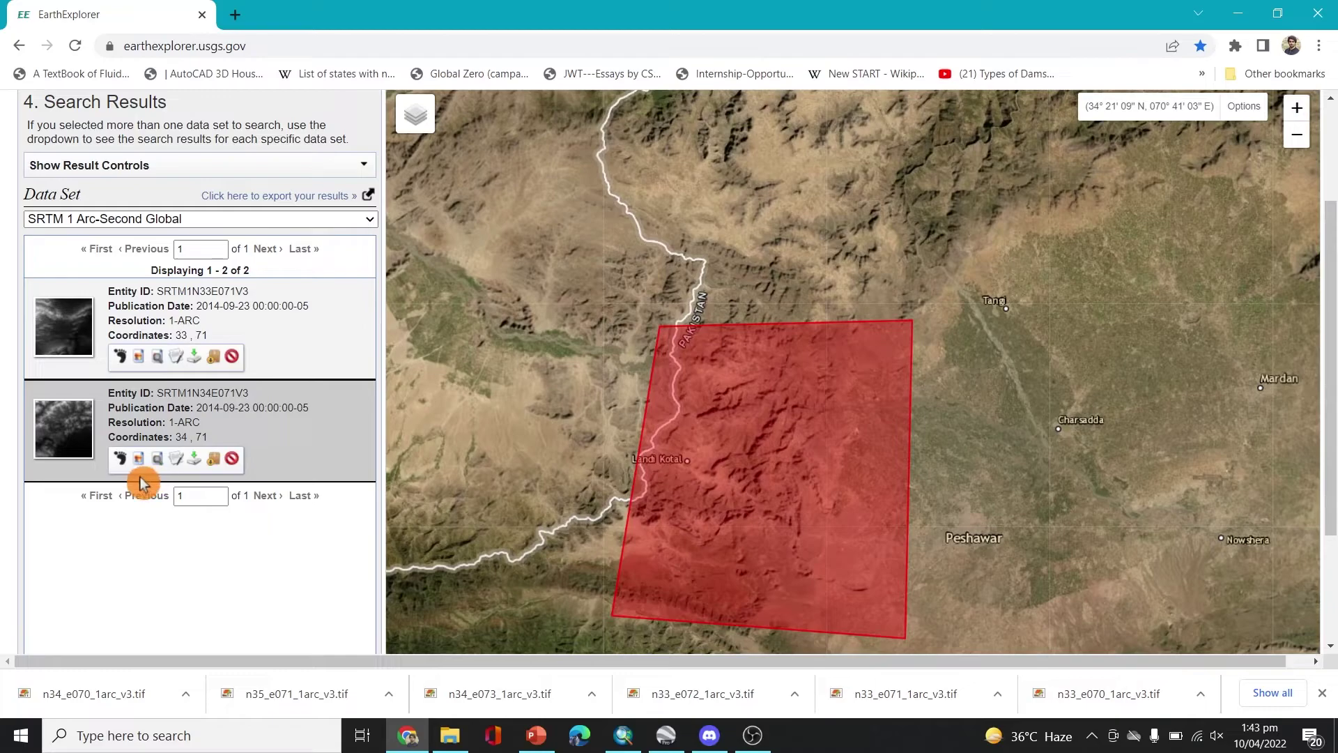
scroll(9, 338, down, 1)
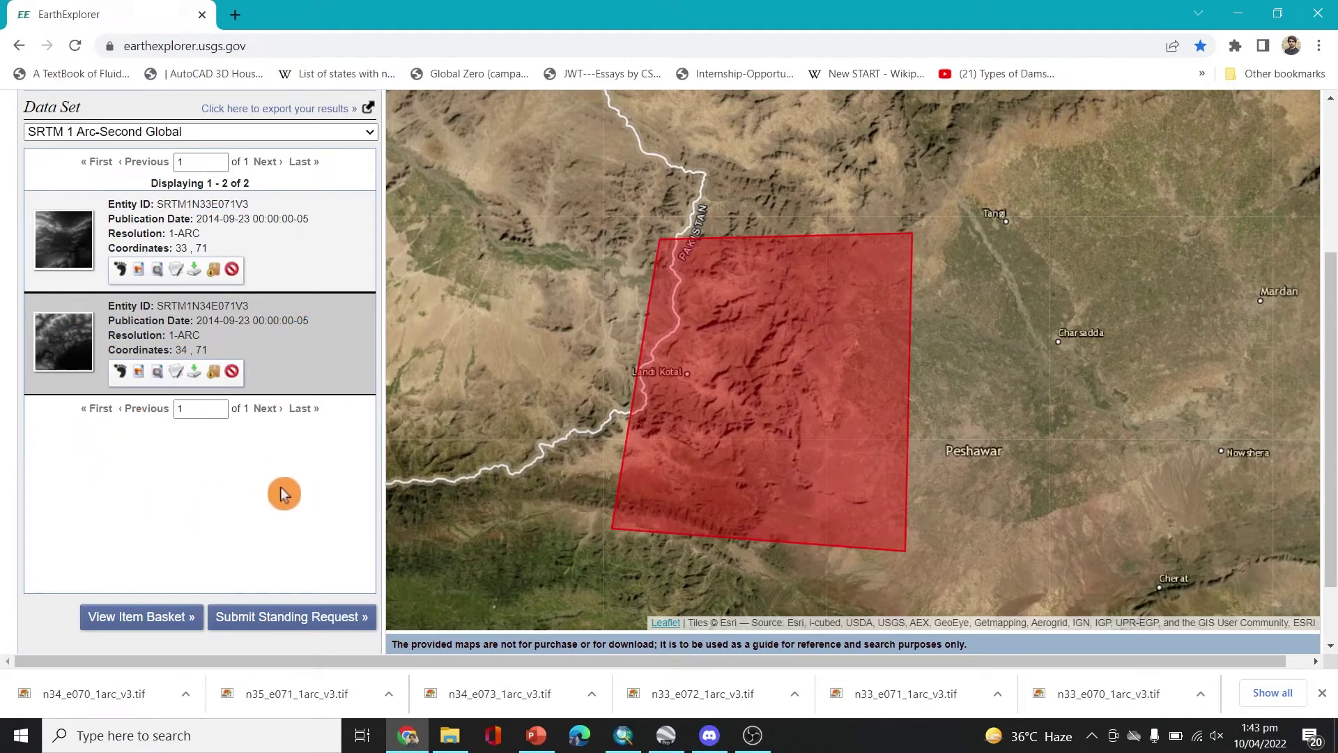
scroll(89, 502, up, 1)
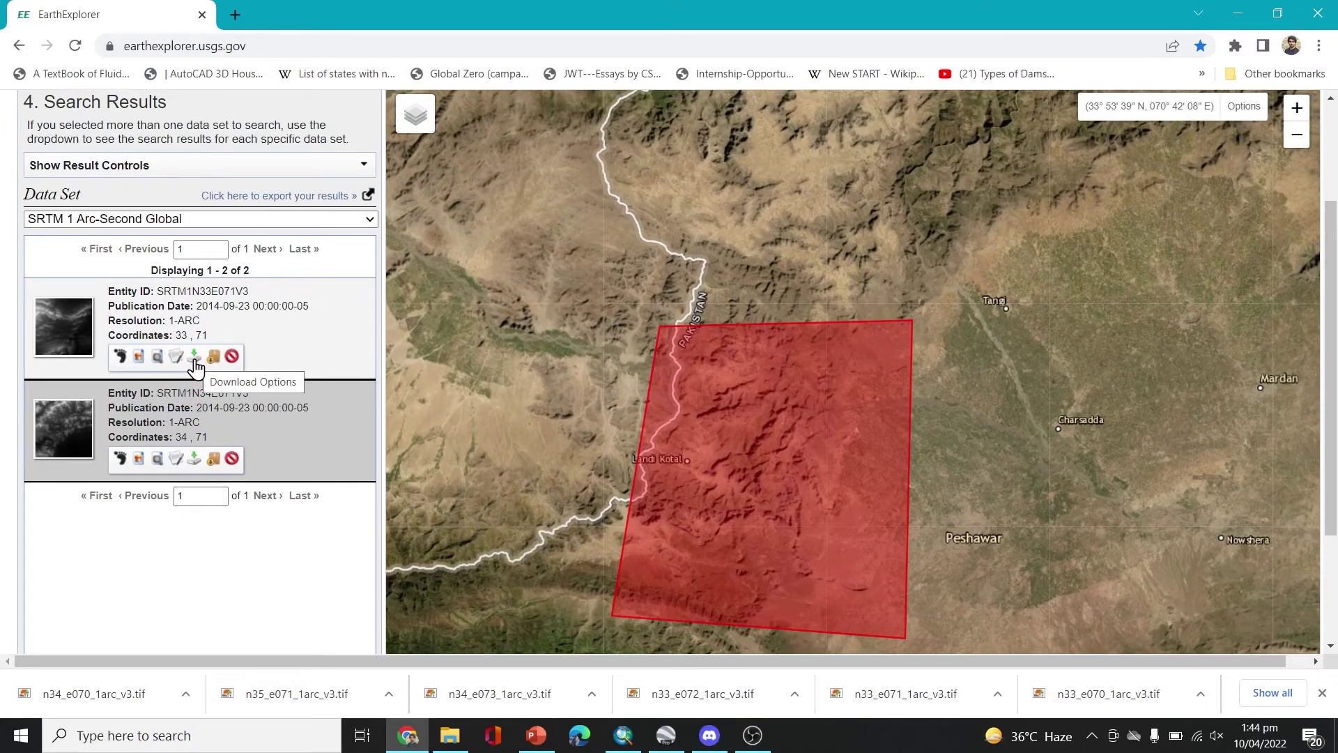
click(195, 460)
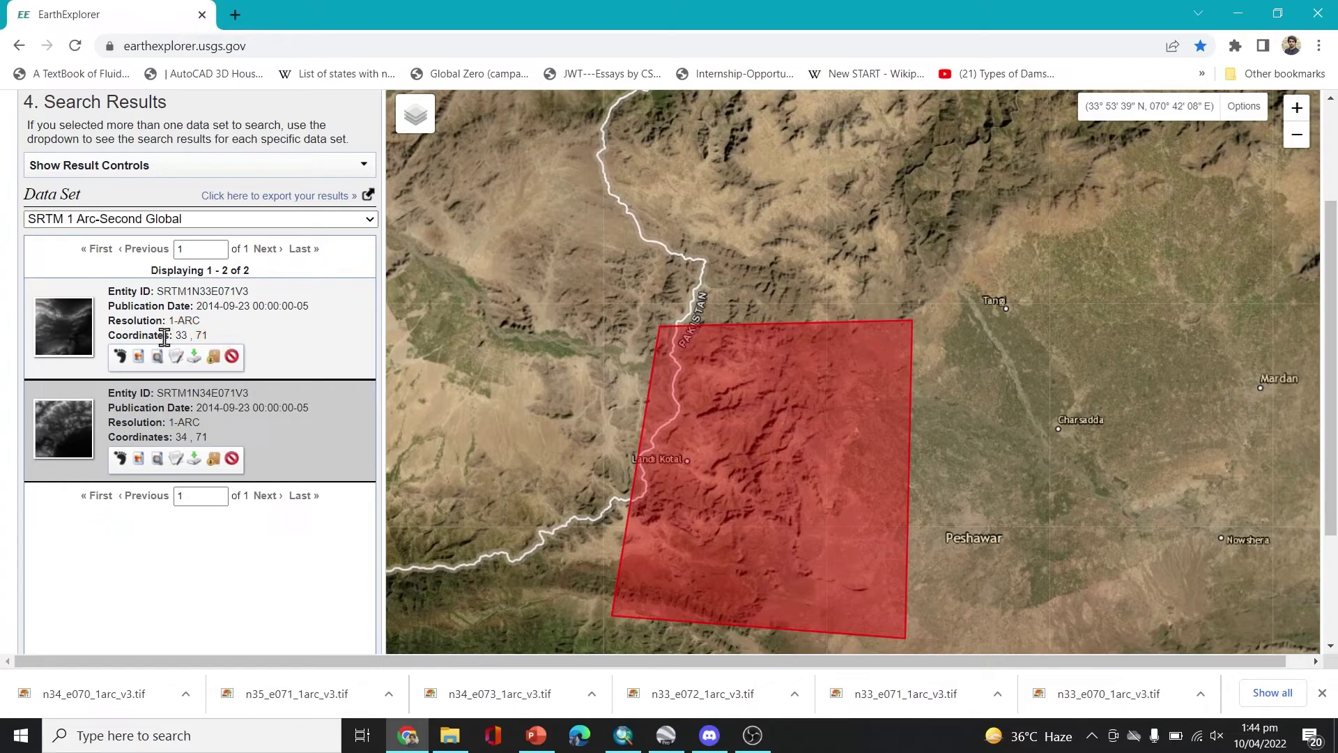
click(195, 359)
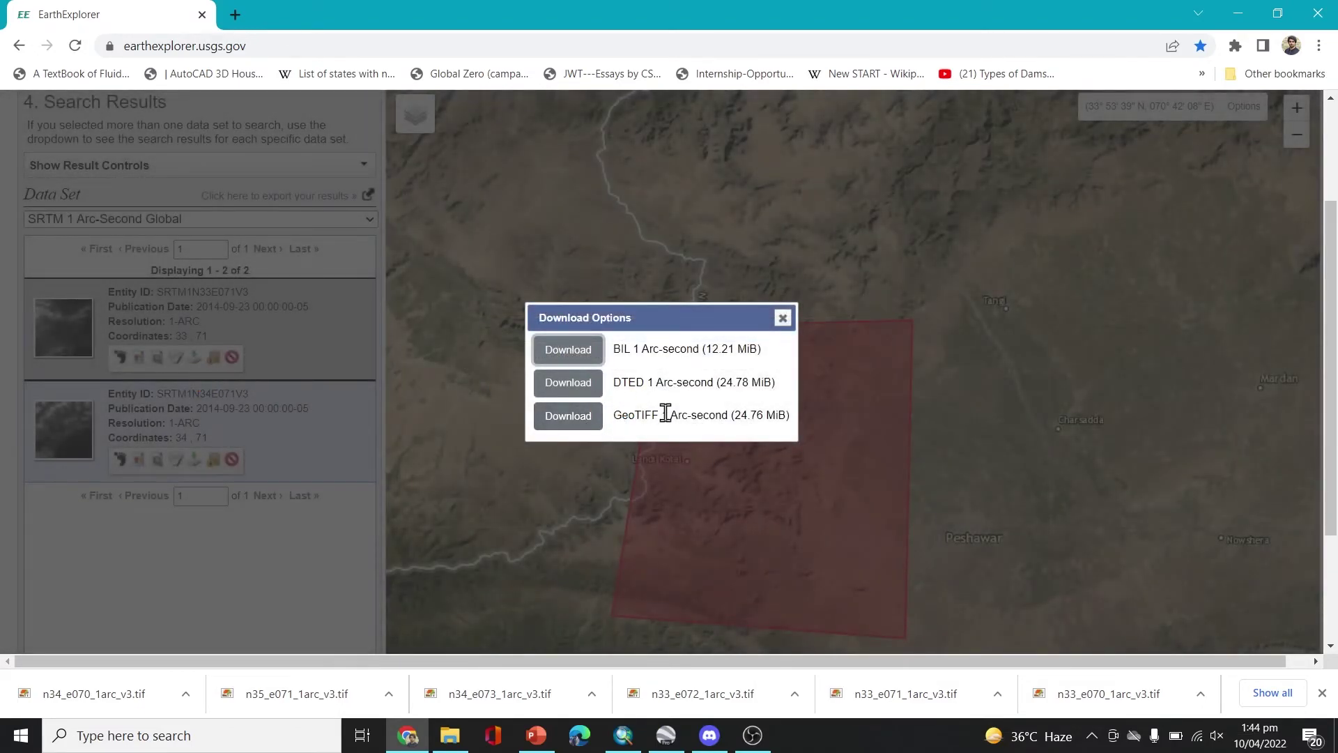
Download the GeoTIFF 1 Arc-second file as n34_e071_1arc_v3.tif into Work (E:) > SRTM
click(624, 428)
drag(669, 420, 762, 418)
click(573, 422)
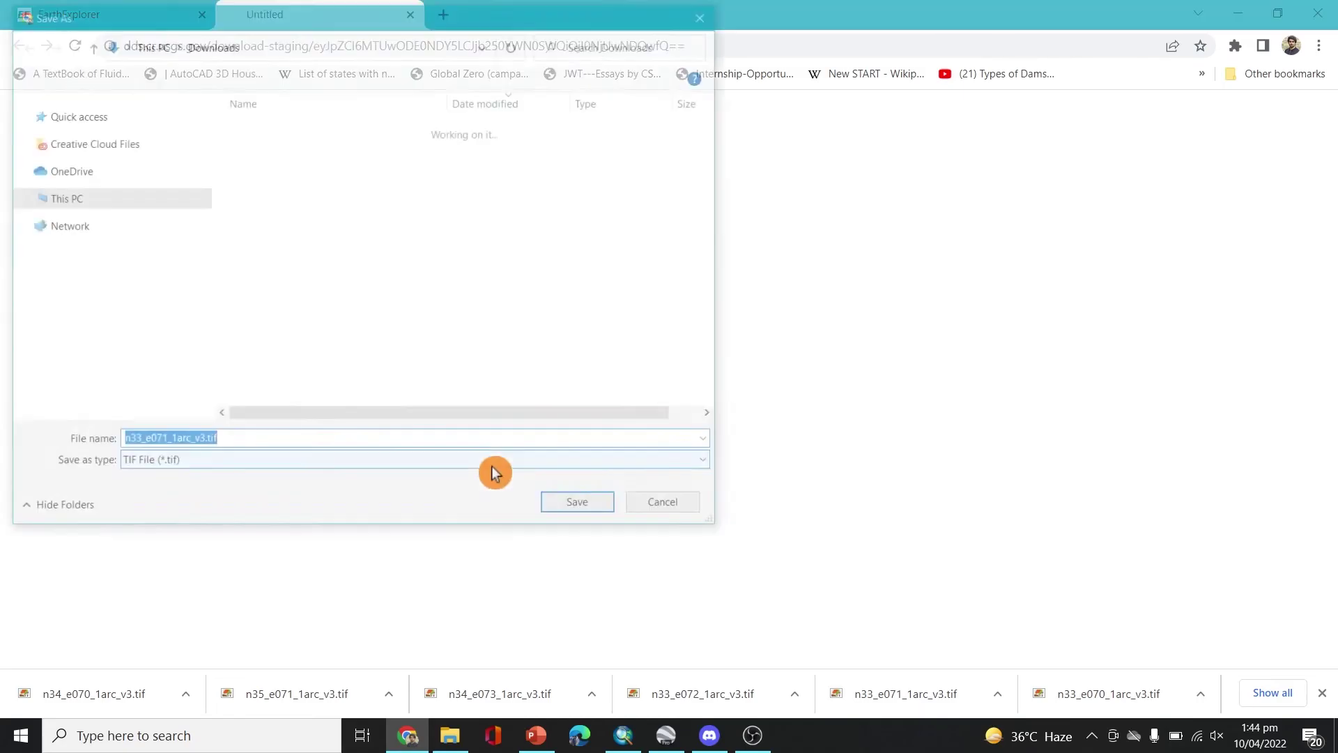
click(85, 403)
double_click(262, 135)
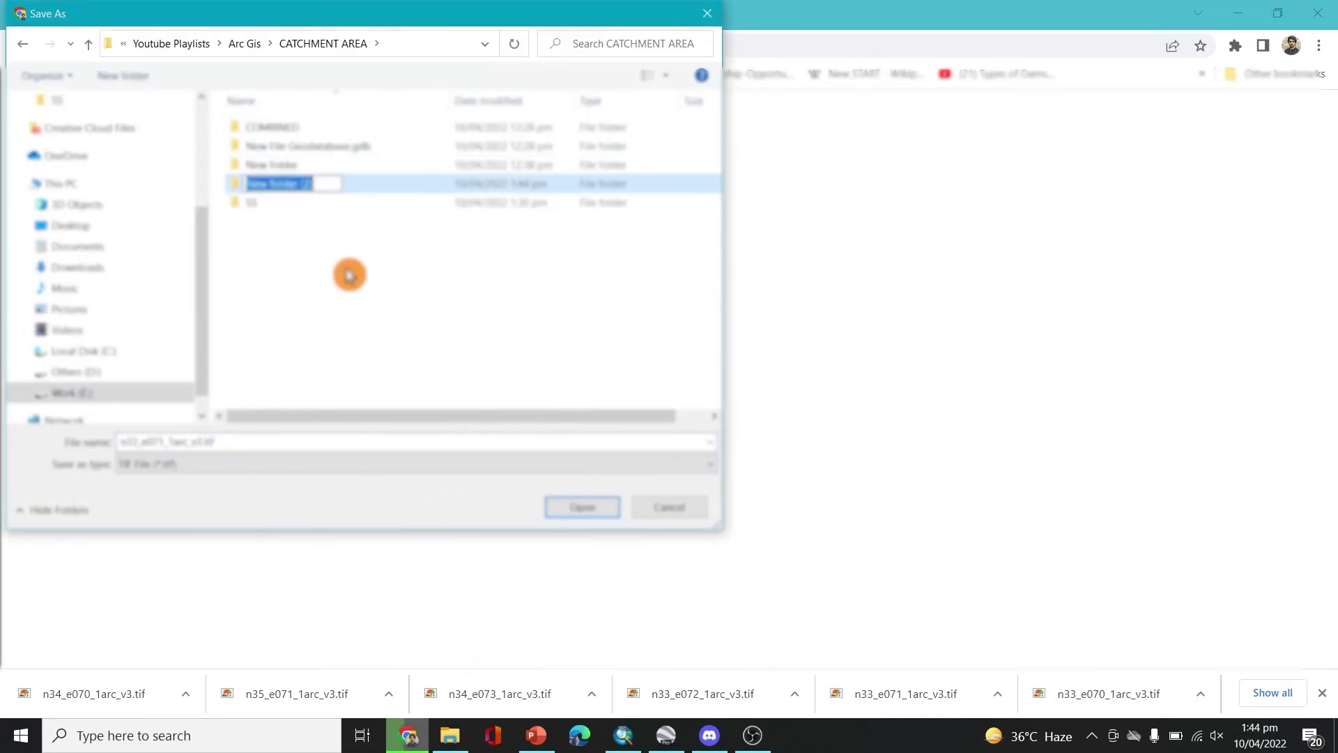
double_click(299, 185)
click(581, 509)
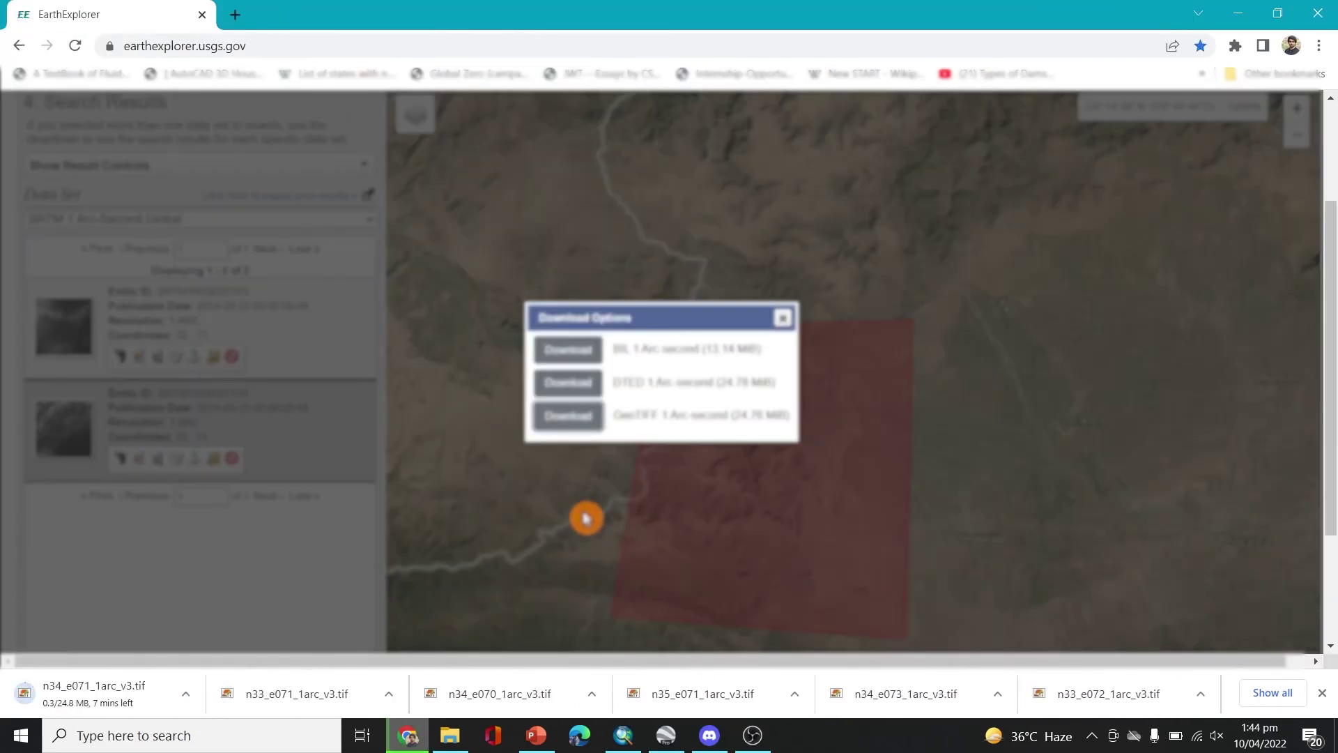